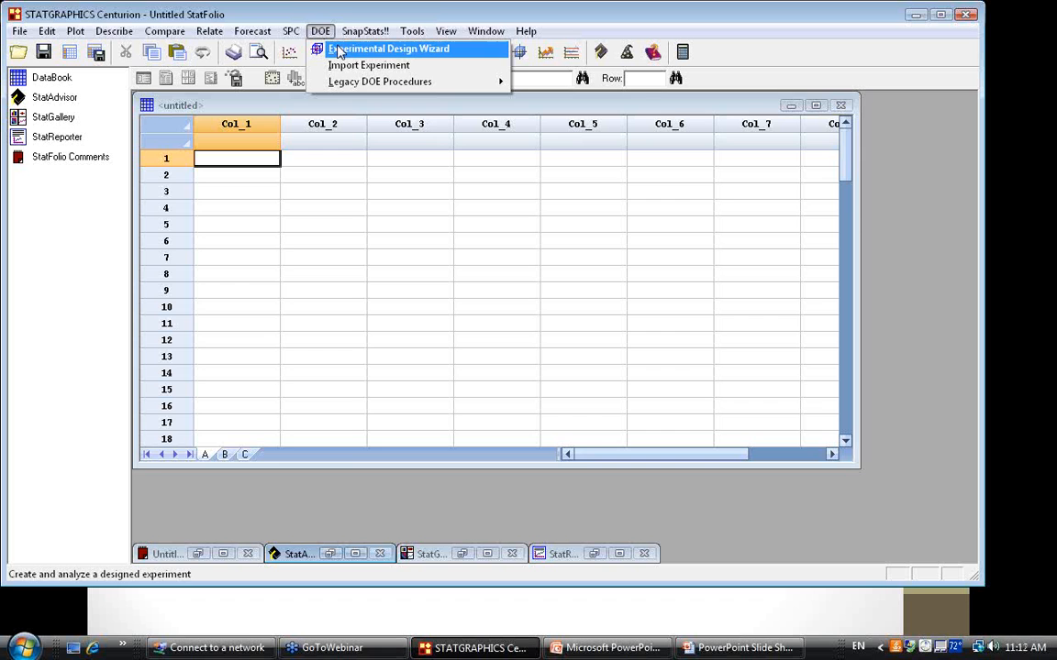
Start a new designed experiment with the Experimental Design Wizard and enter "Robust parameter soldering study" as the comment in the response definition.
left_click(338, 51)
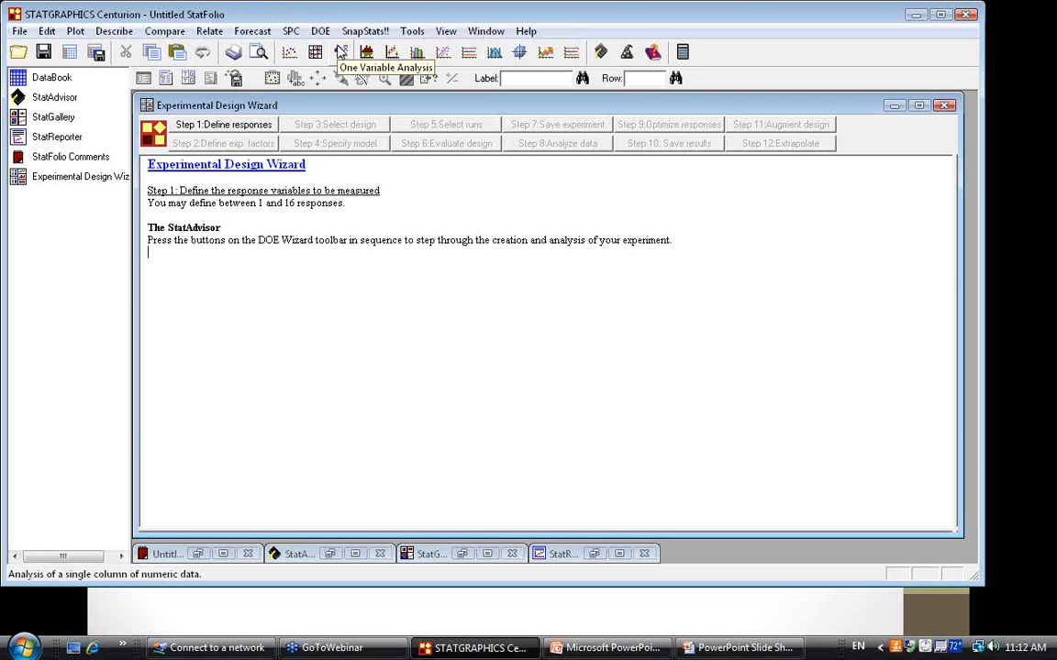
left_click(340, 51)
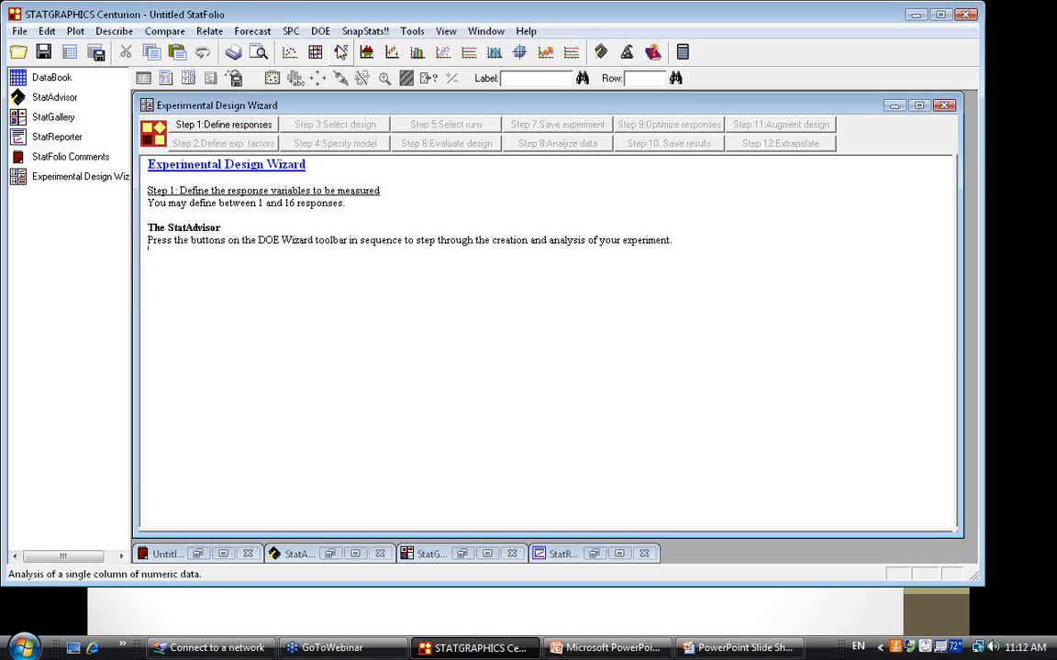
left_click(234, 131)
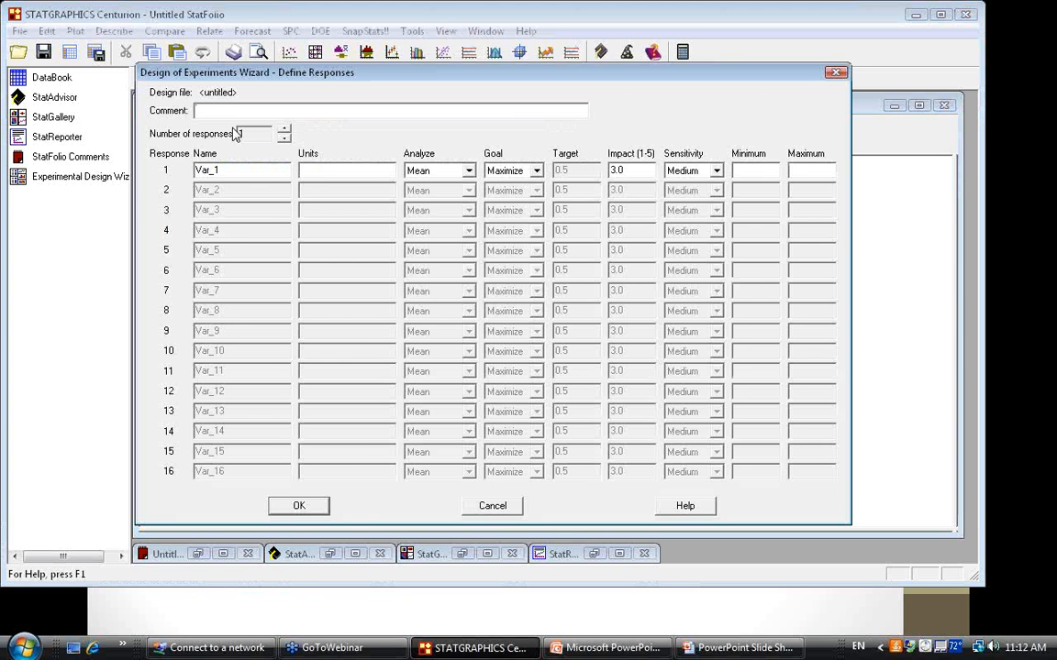
type("R")
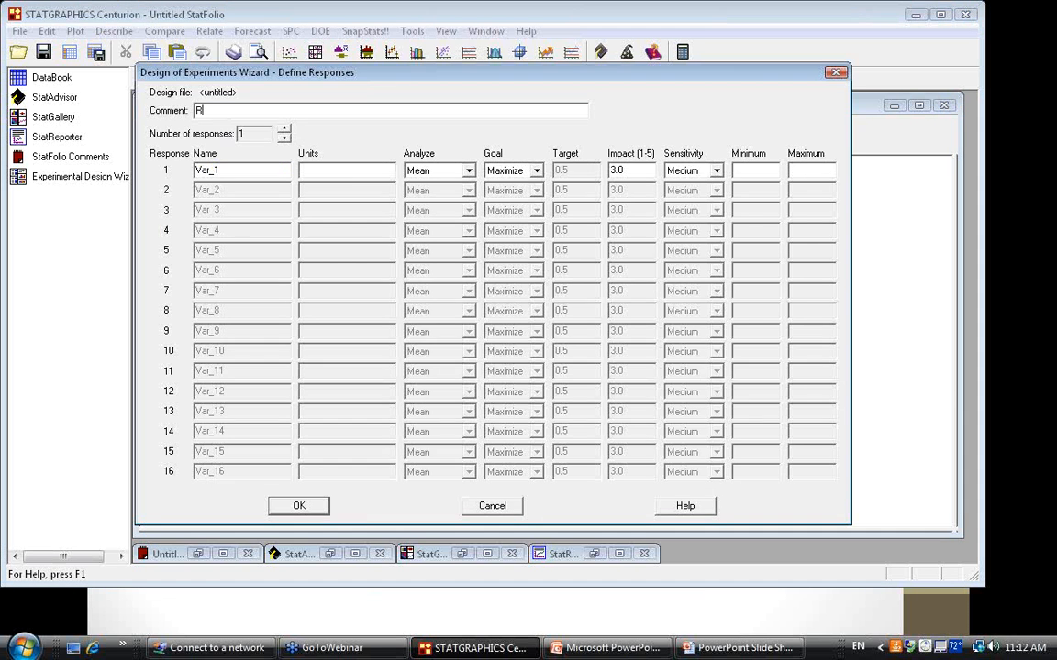
type("obust parametar soldering study")
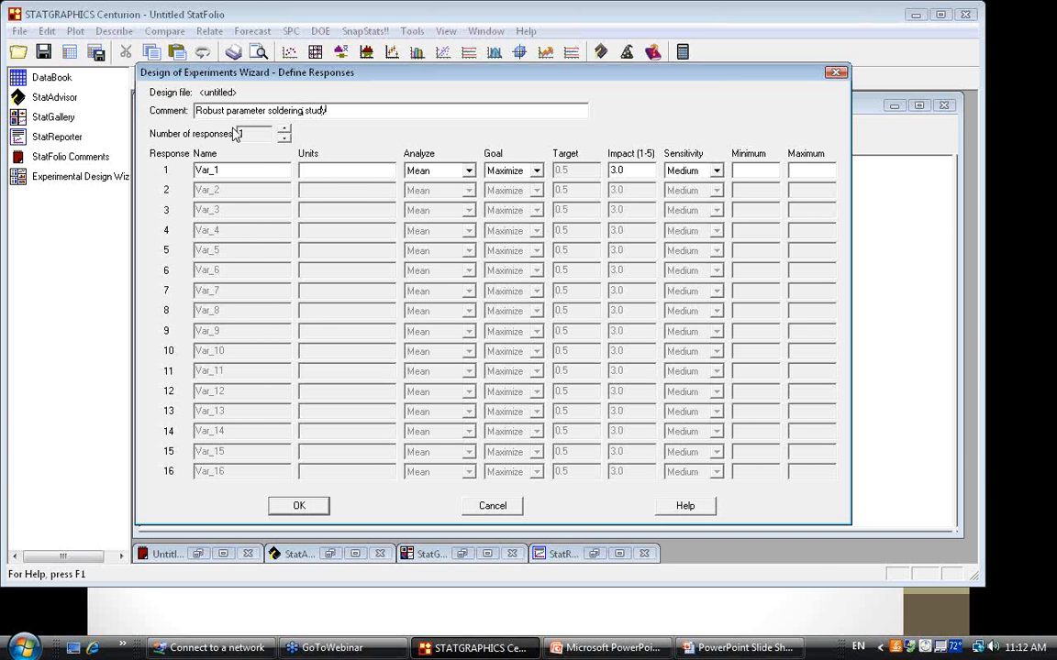
Name the first response "defects" and give it the units "per million joints".
left_click(953, 571)
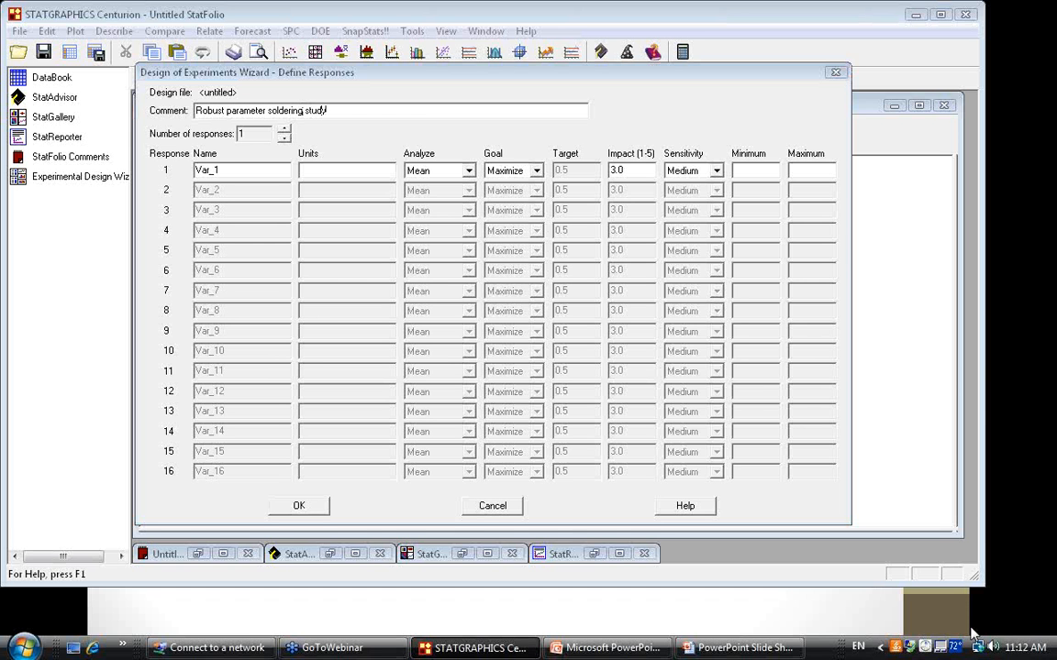
left_click(243, 168)
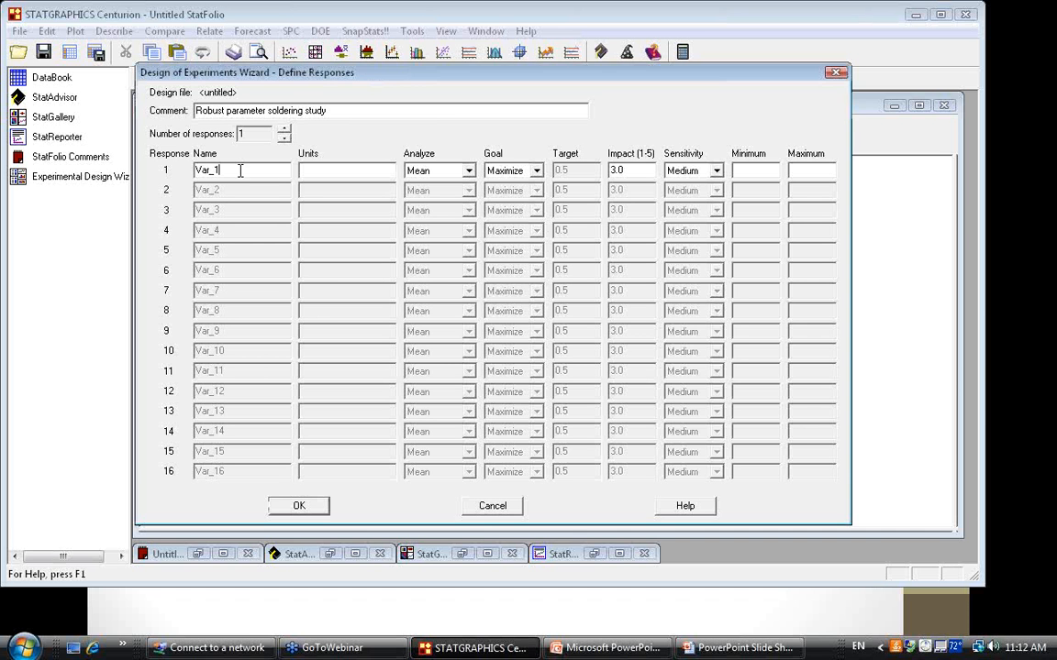
type("defects")
key("Tab")
type("per million joints")
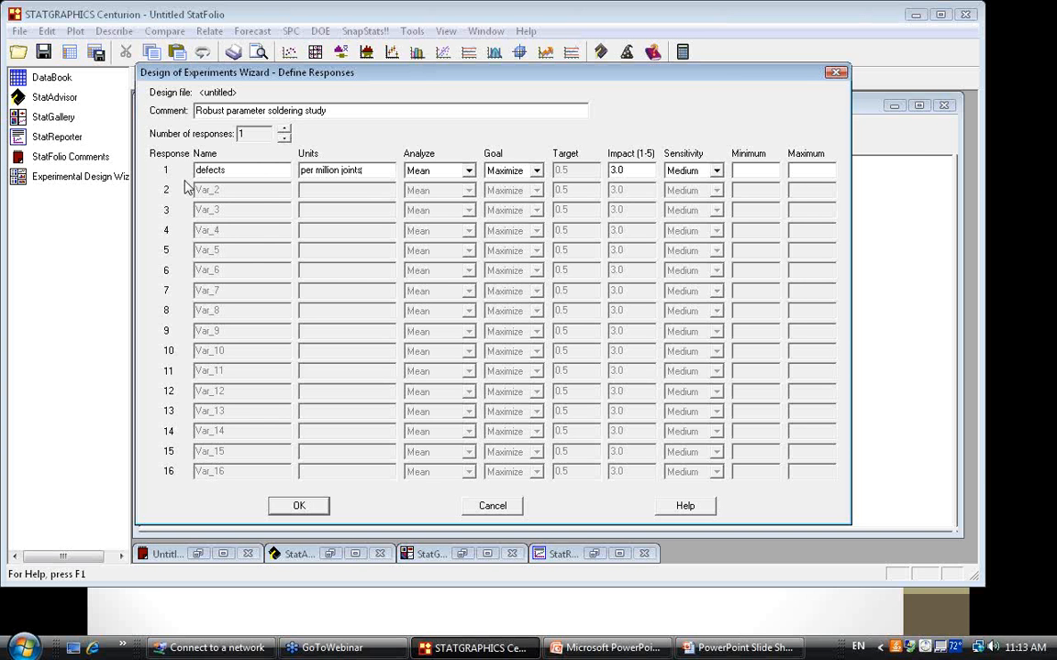
Set the defects response to be analyzed as "SNR: smaller" with the goal Maximize, and accept the response definition.
left_click(472, 174)
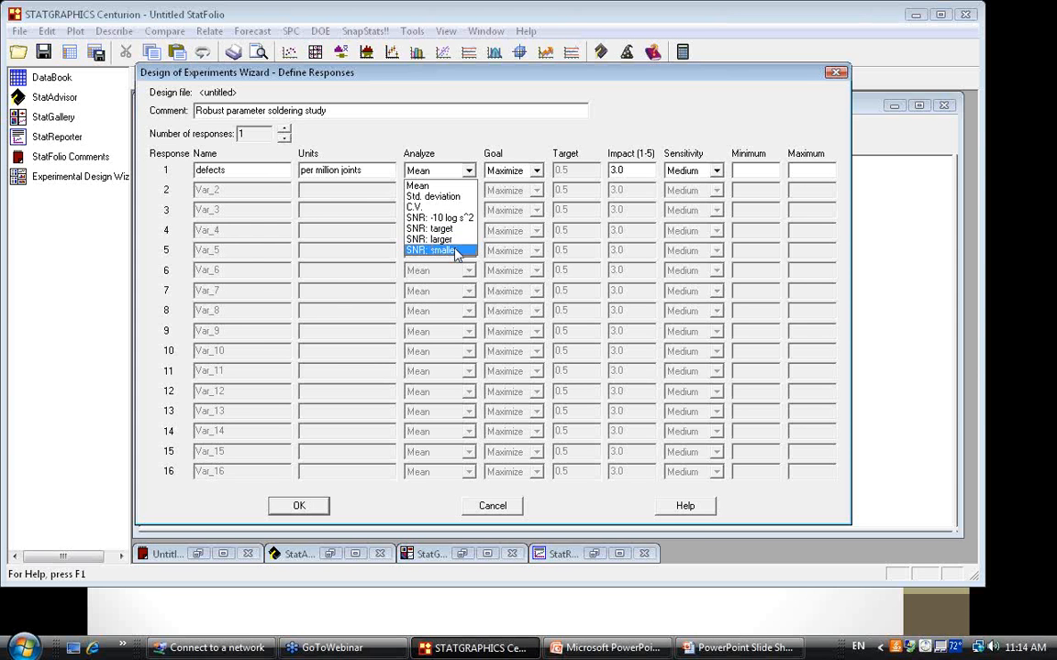
left_click(456, 251)
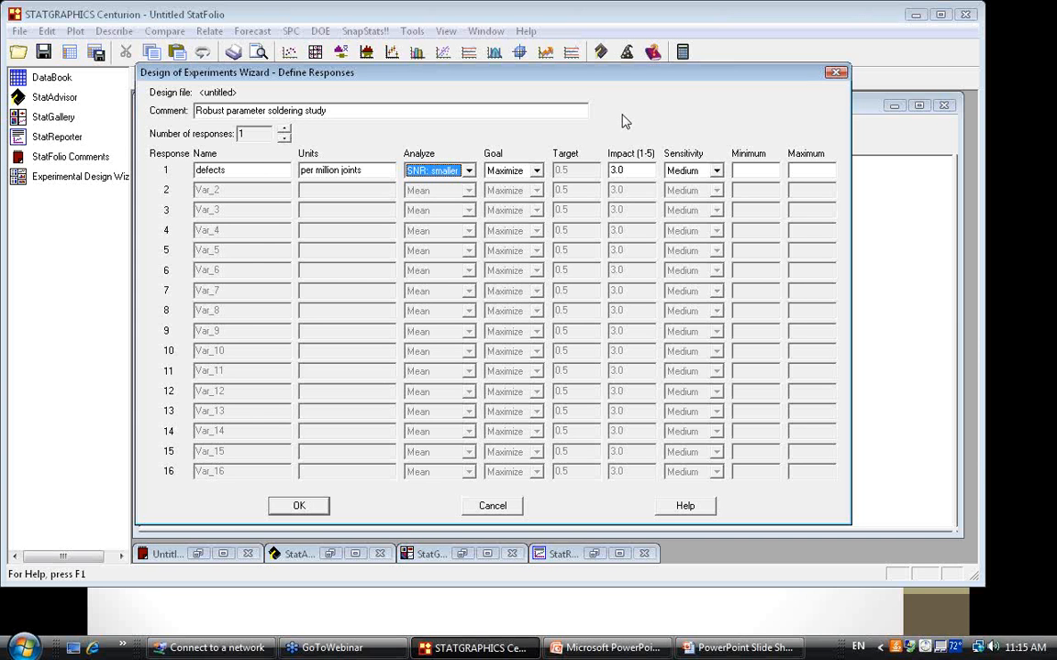
left_click(537, 171)
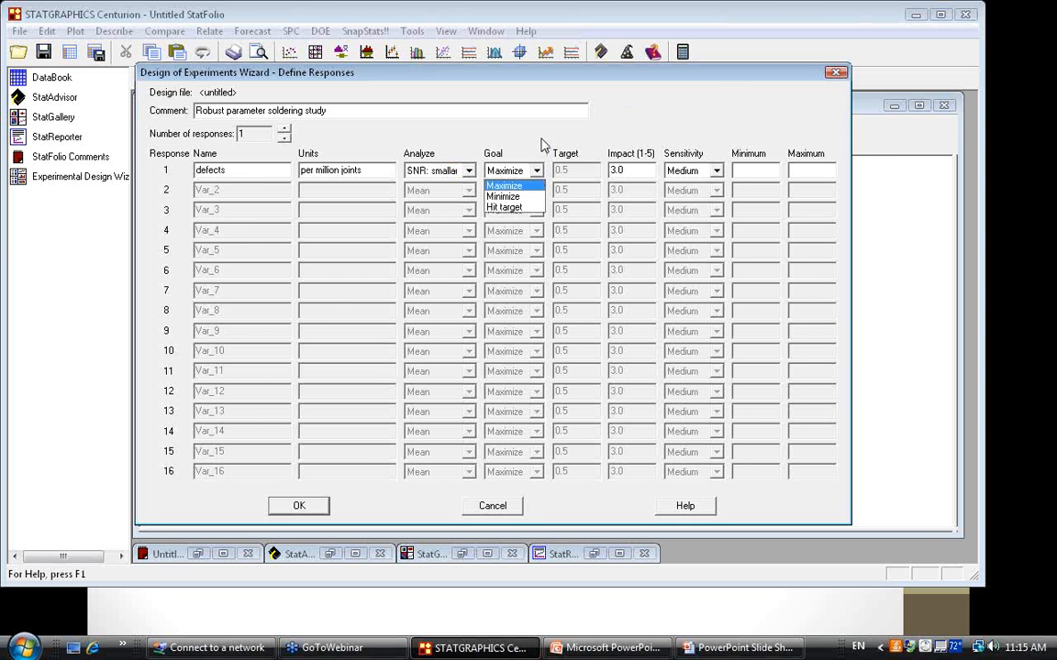
left_click(542, 142)
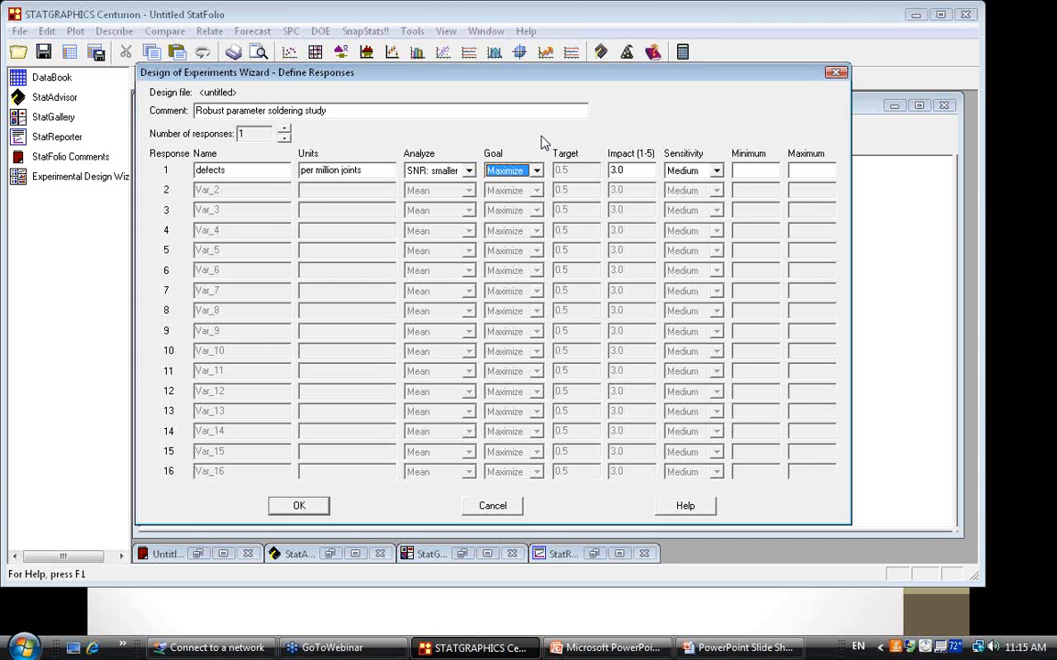
left_click(469, 171)
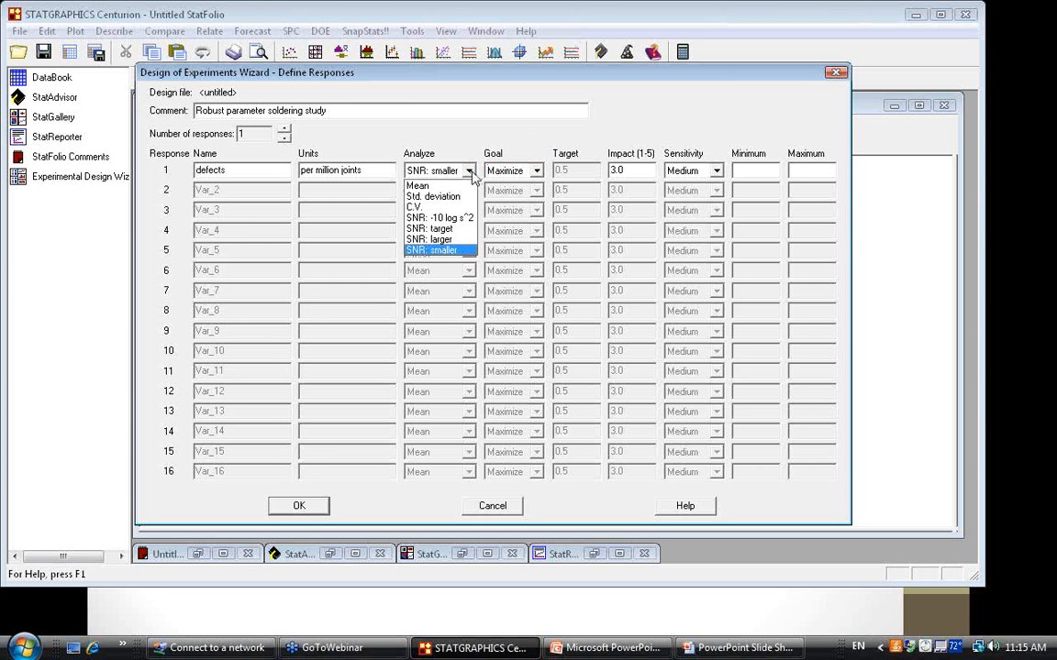
left_click(516, 140)
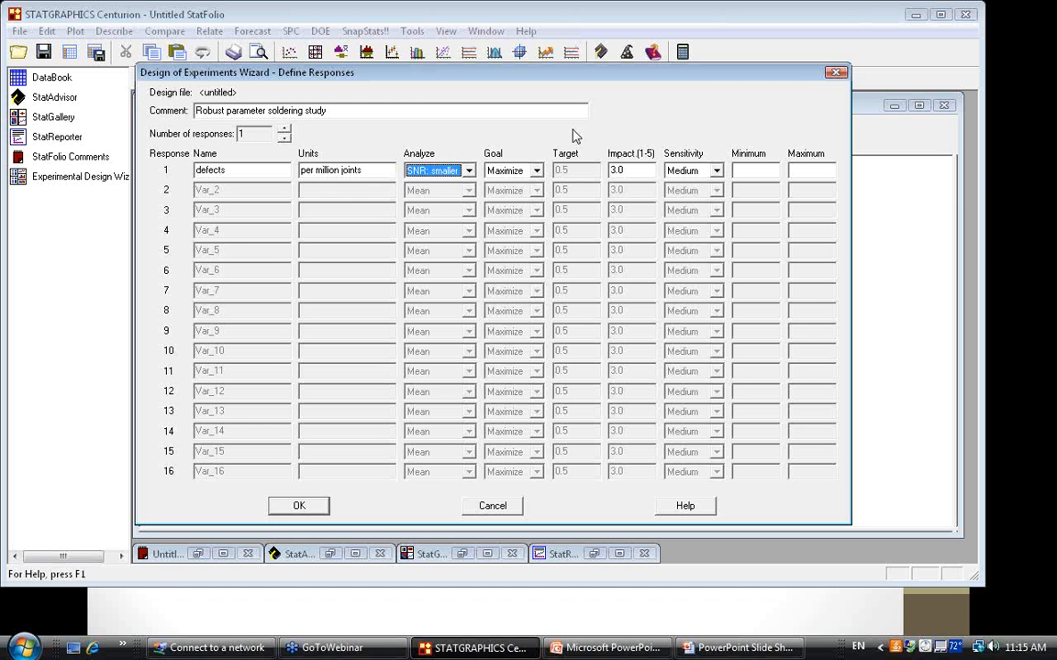
left_click(309, 512)
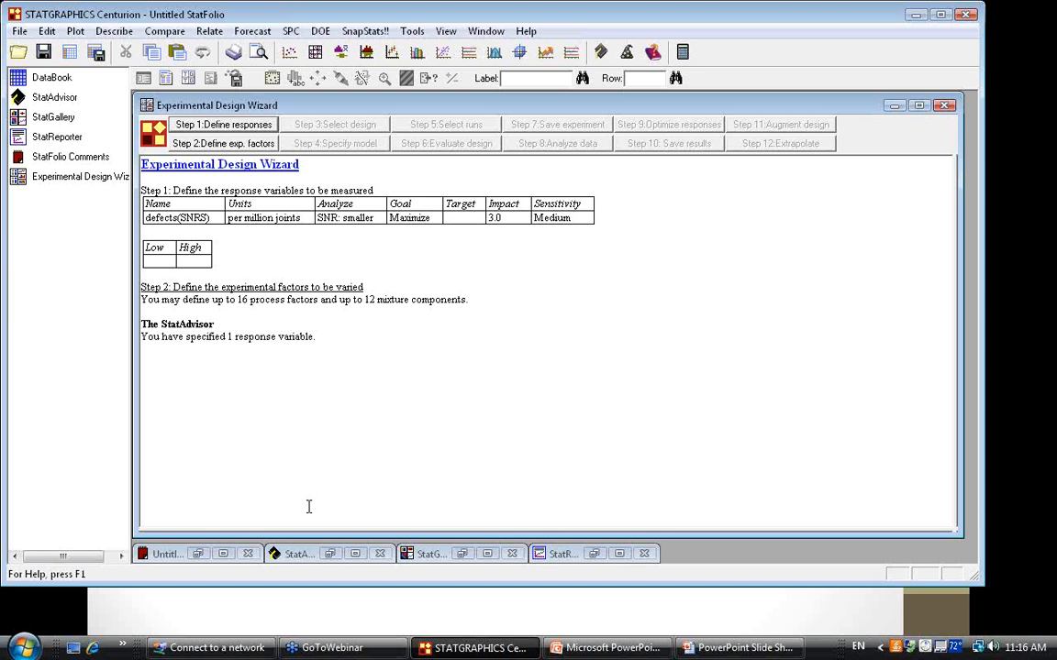
Begin defining the experimental factors, with 5 controllable process factors and 3 noise factors.
left_click(241, 146)
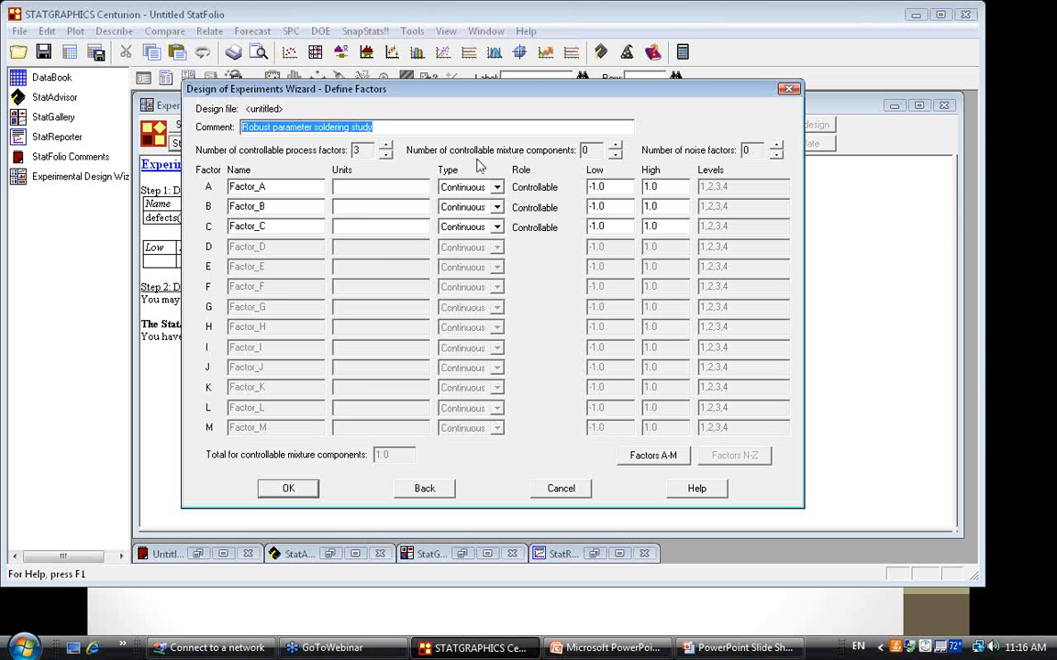
left_click(386, 145)
left_click(386, 145)
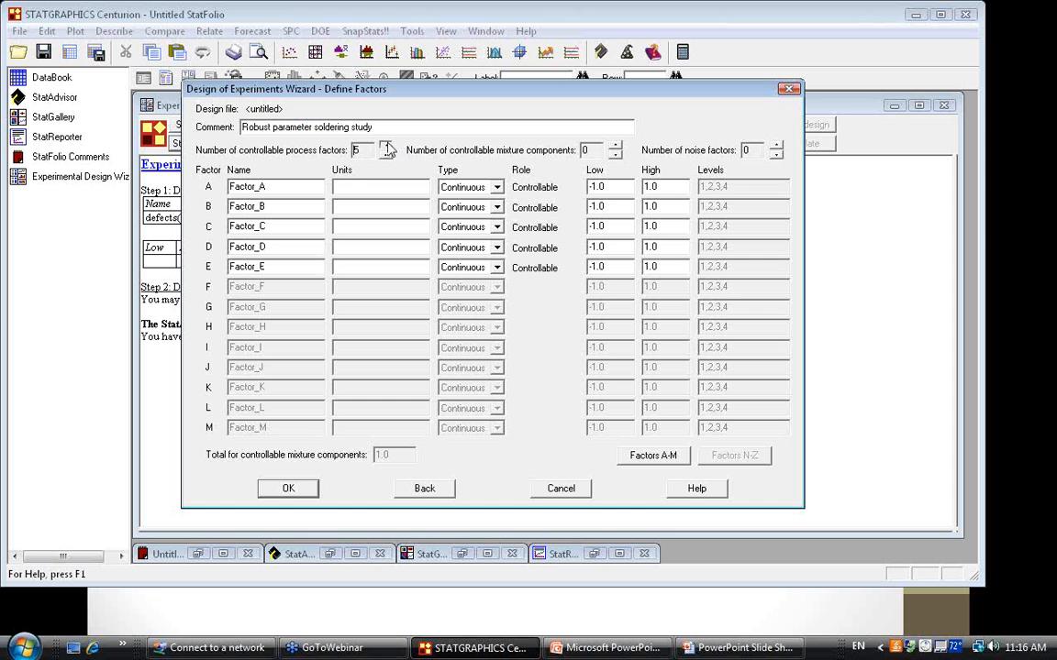
left_click(776, 146)
left_click(776, 146)
left_click(776, 146)
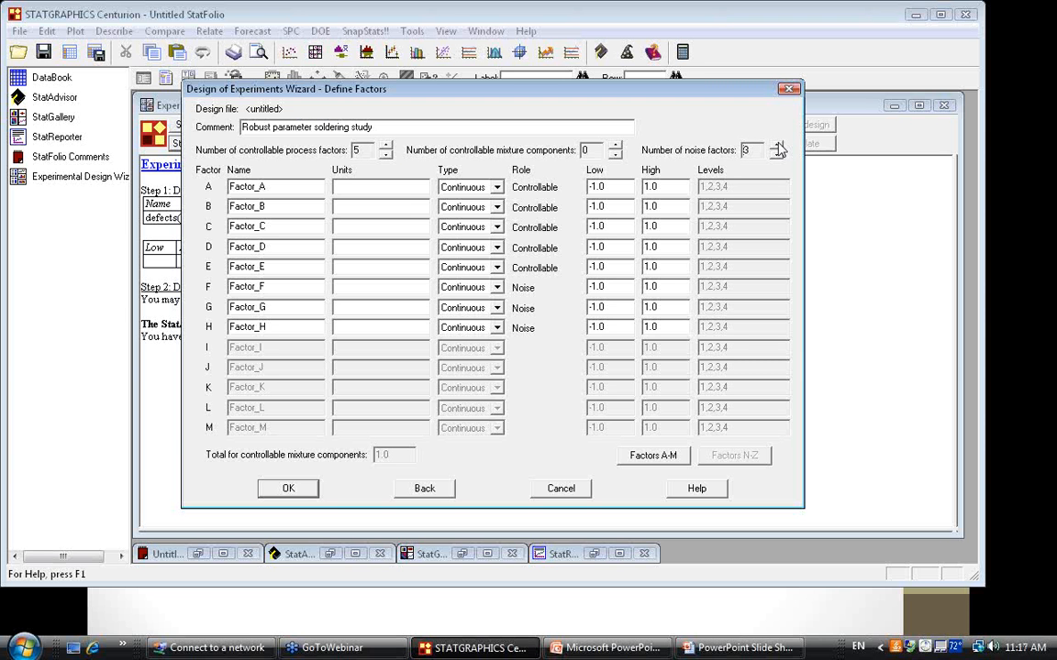
Define factor A as "temperature" in "degrees F" with a low of 480 and a high of 510.
double_click(285, 185)
type("temperat")
type("ure,")
type("degrees")
type(",")
type("F")
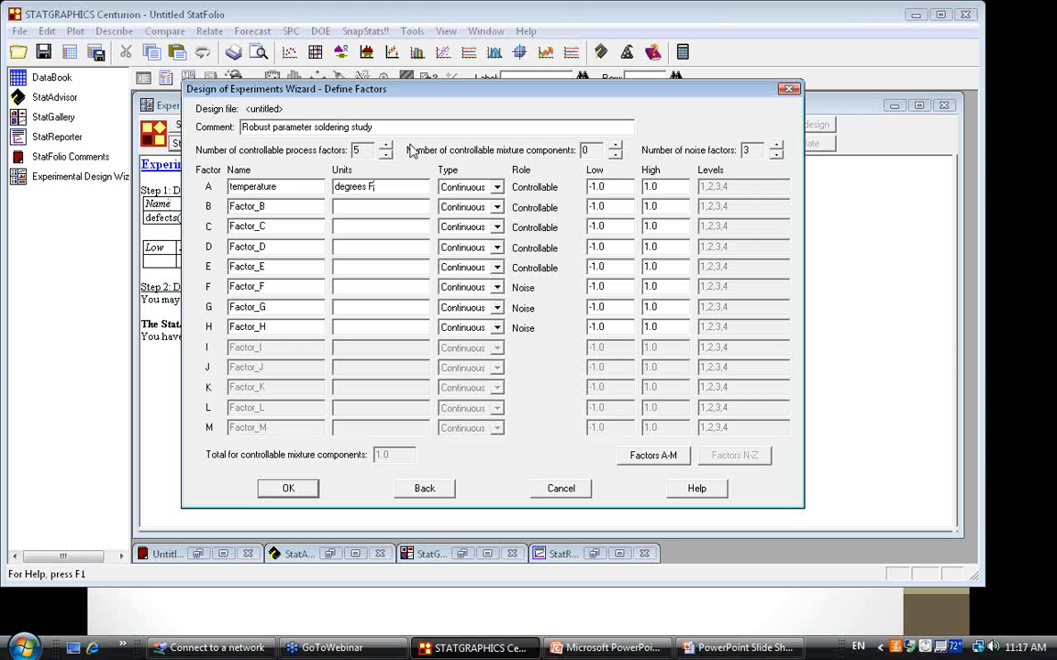
left_click(589, 186)
type("480")
key("Tab")
type("510")
Define factor B as "speed" in "ft/min" with a low of 7.2 and a high of 10.0.
left_click_drag(280, 207, 198, 211)
type("speed")
left_click(356, 210)
type("ft/min")
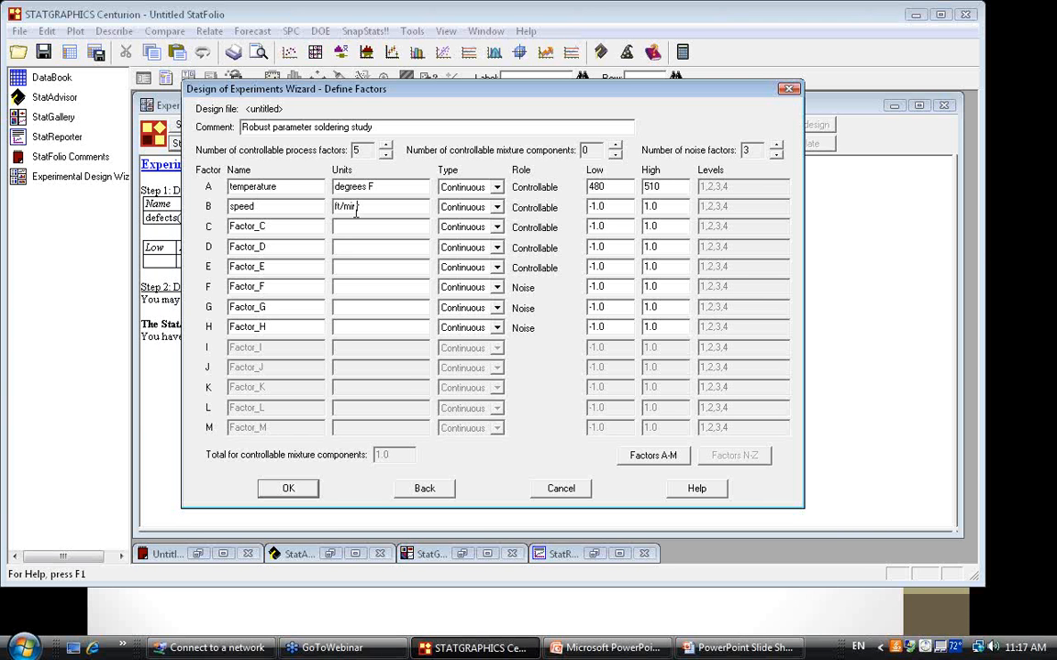
double_click(598, 206)
type("7.2")
key("Tab")
type("10.0")
Define factor C as "flux density" without units, with a low of 0.9 and a high of 1.0.
left_click_drag(286, 228, 212, 228)
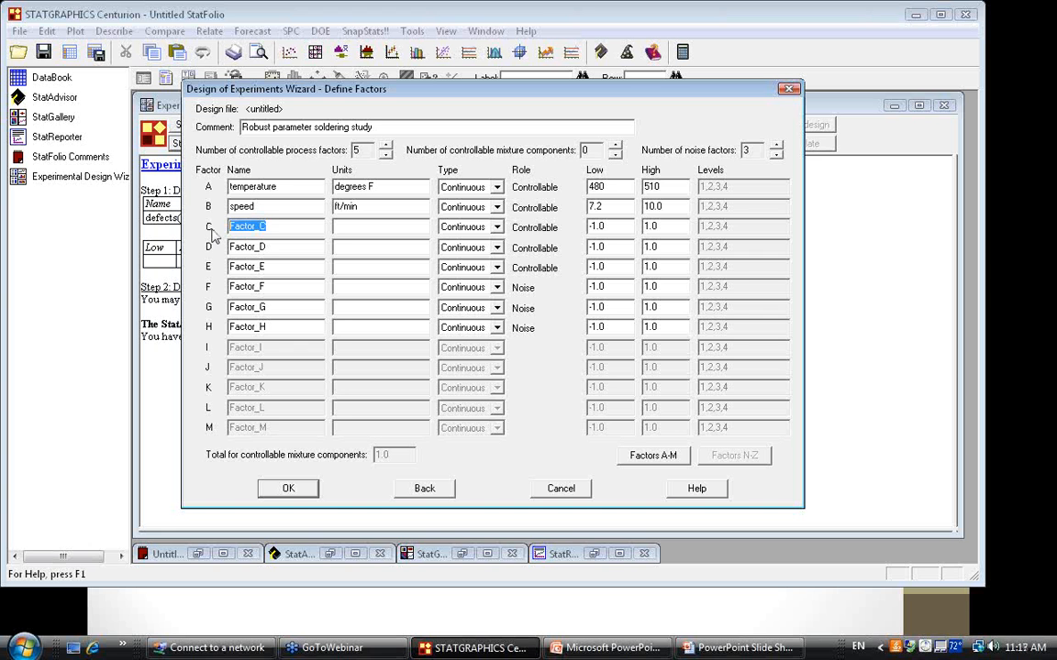
type("flux density")
key("Tab")
key("Tab")
key("Tab")
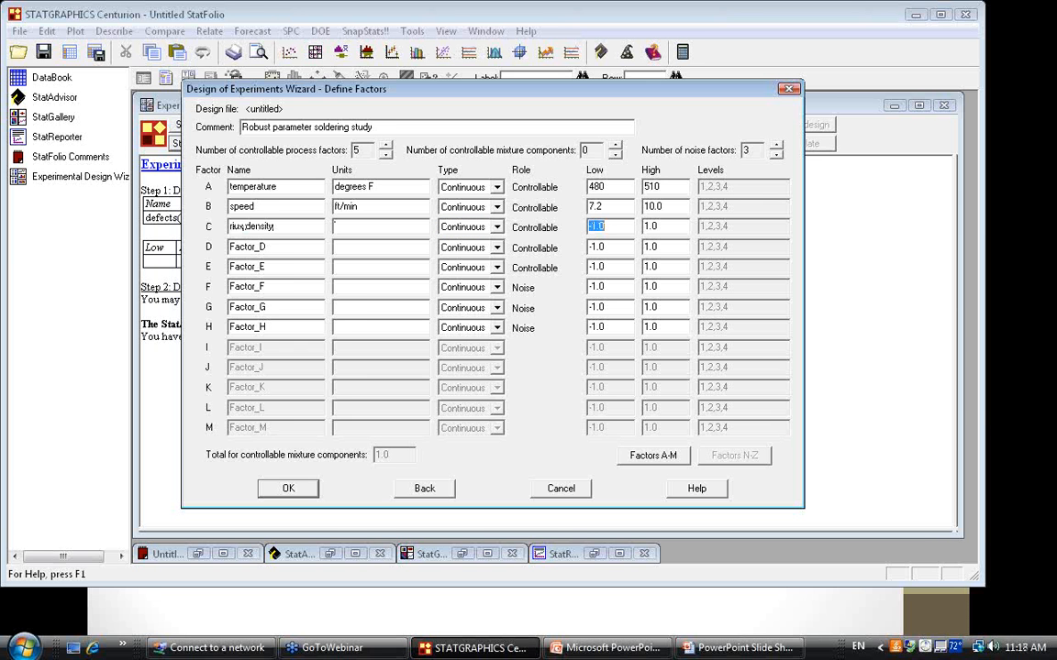
type("0.9")
key("Tab")
type("1.0")
key("Tab")
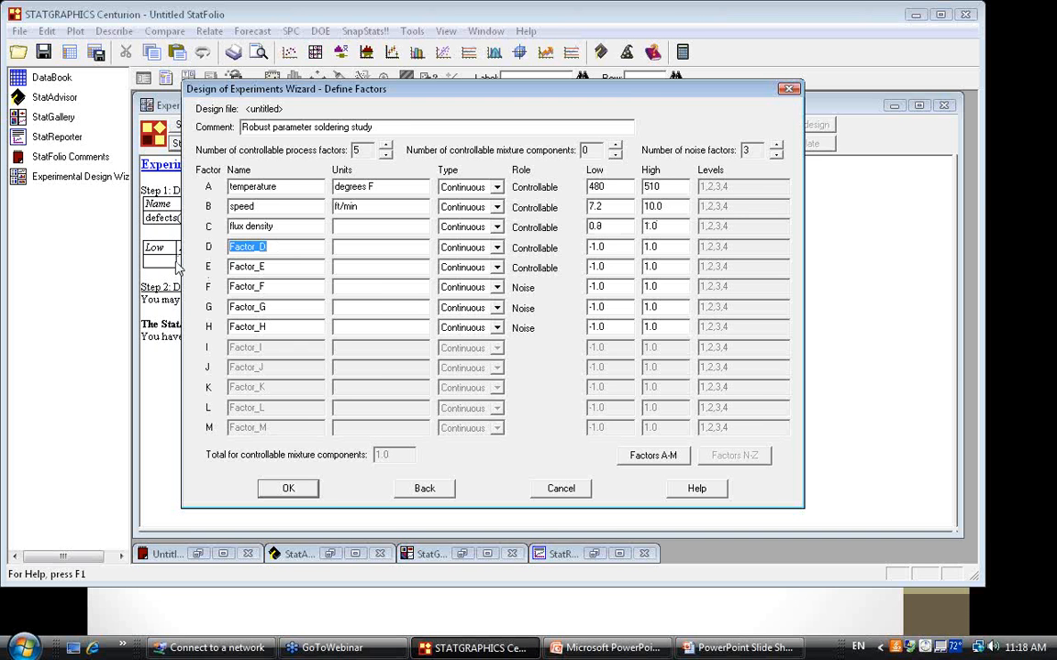
Define factor D as "preheat temperature" in "degrees F" with a low of 150 and a high of 200.
type("pr")
type("ehee")
type("t temper")
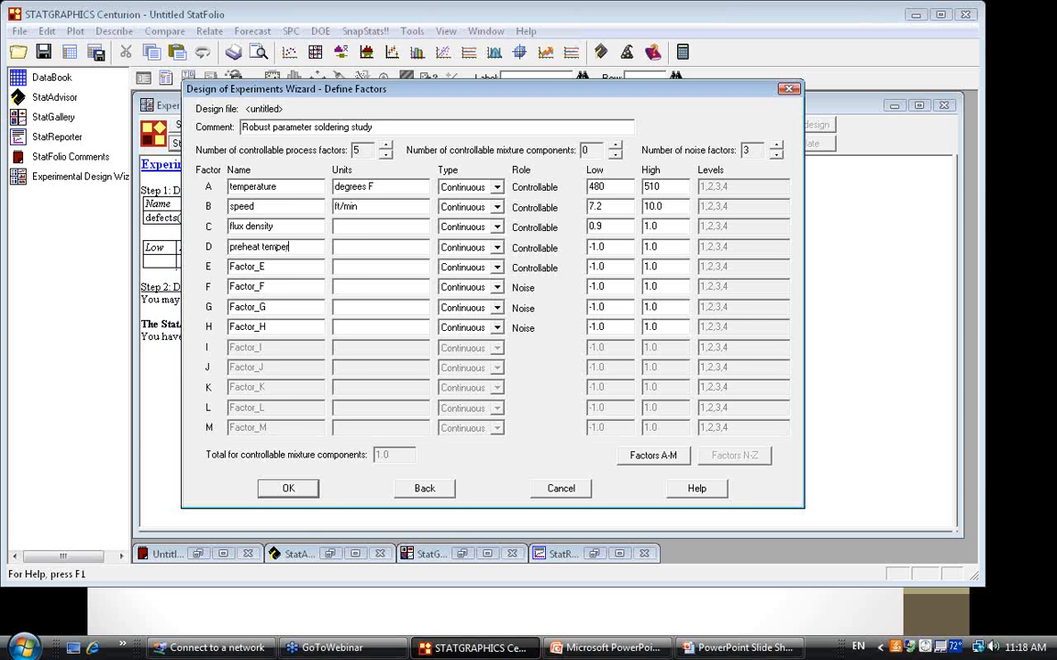
type("ature")
key("Tab")
type("degrees F")
double_click(604, 248)
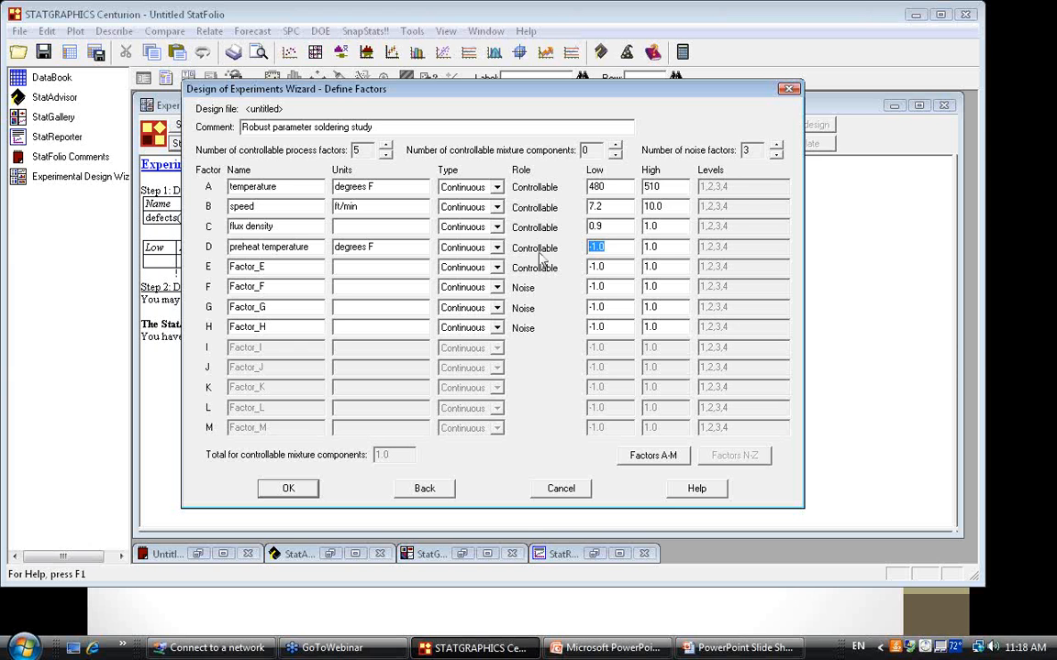
type("150")
key("Tab")
type("200")
Define factor E as "wave height" in "inches" with a low of 0.5 and a high of 0.6.
double_click(246, 266)
type("ve ")
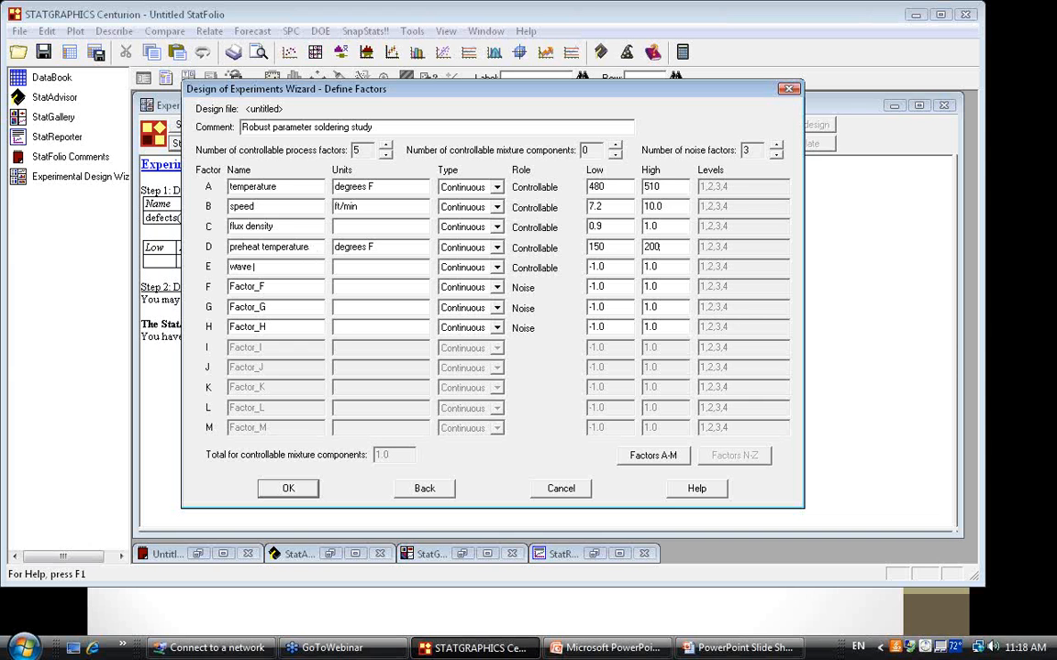
type("height")
key("Tab")
type("inches")
key("Tab")
key("Tab")
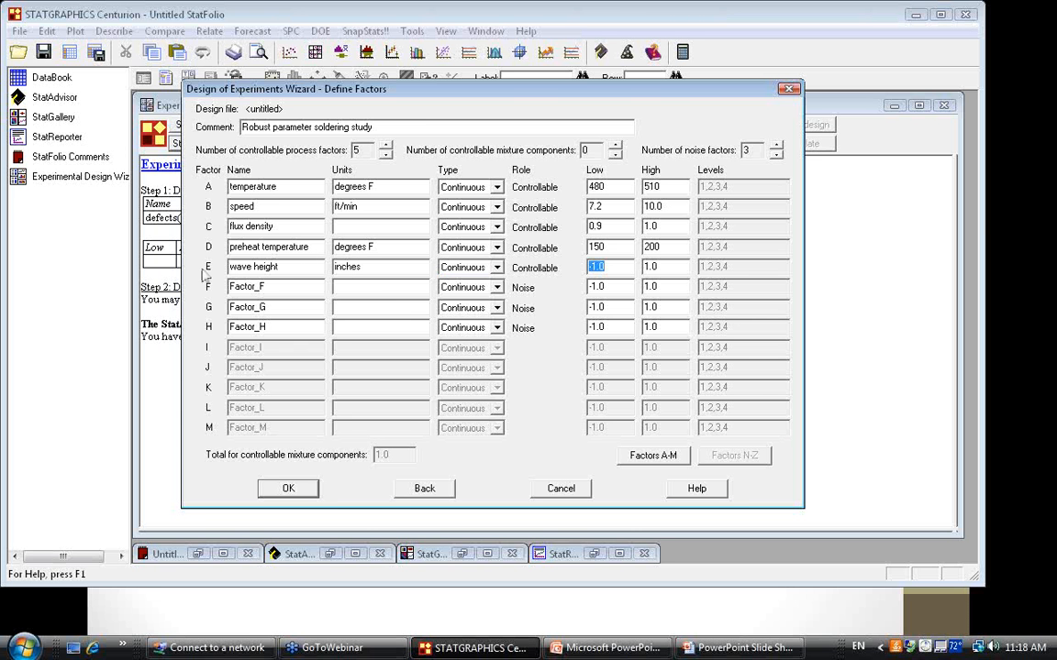
type("0.5")
key("Tab")
type("0.6")
Define noise factor F as "temperature deviation" in "degrees F" with a low of -5 and a high of 5.
double_click(249, 286)
type("temperature")
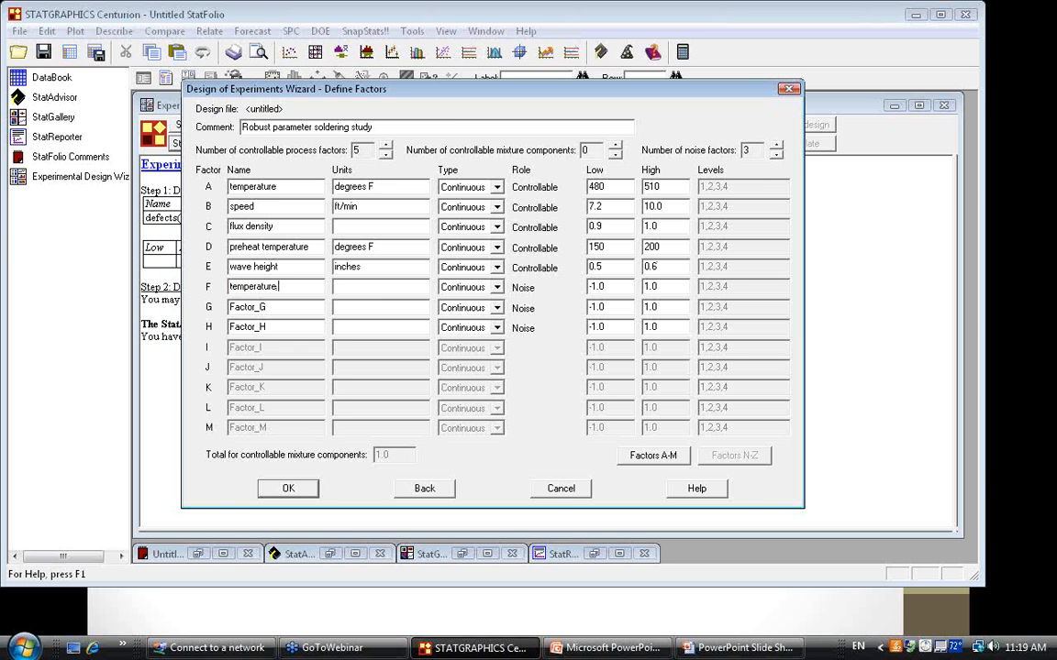
type(" deviation")
type("degre")
type("es")
type(" F")
left_click(625, 290)
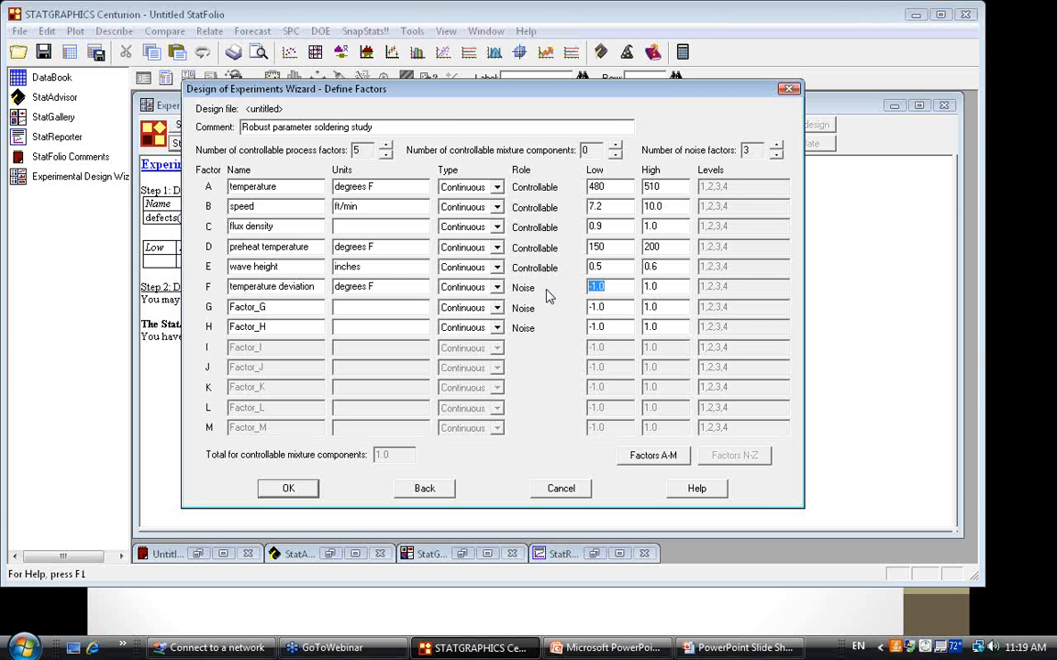
type("-5")
key("Tab")
type("5")
Define noise factor G as "speed deviation" in "ft/min" with a low of -0.2 and a high of 0.2.
left_click_drag(263, 308, 211, 308)
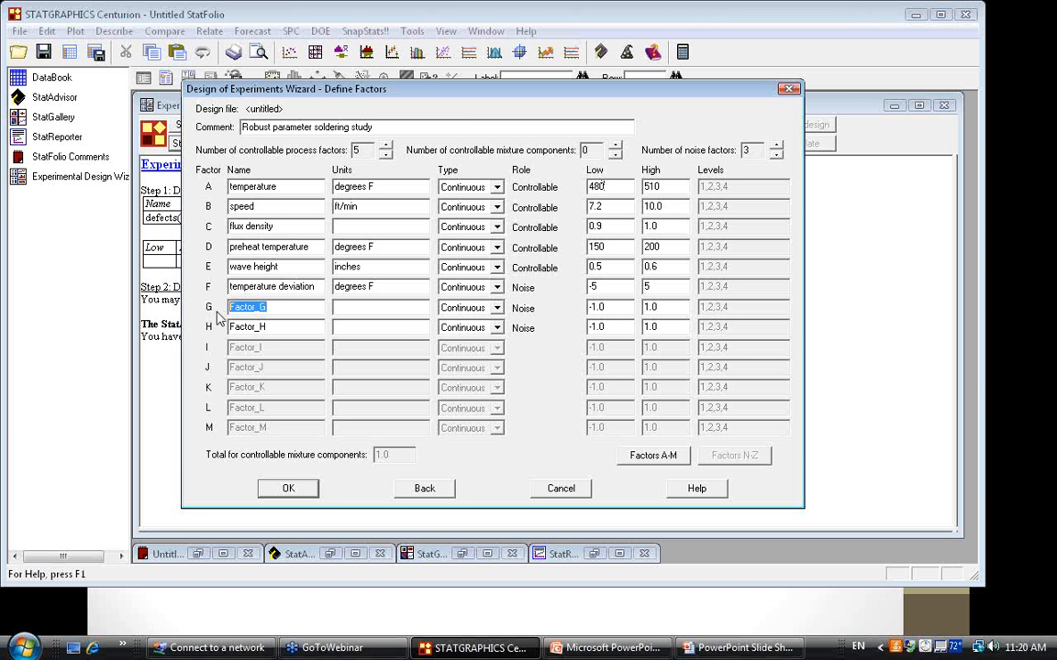
type("sppl")
key("BackSpace")
key("BackSpace")
type("eed deviation")
key("Tab")
type("ft/min")
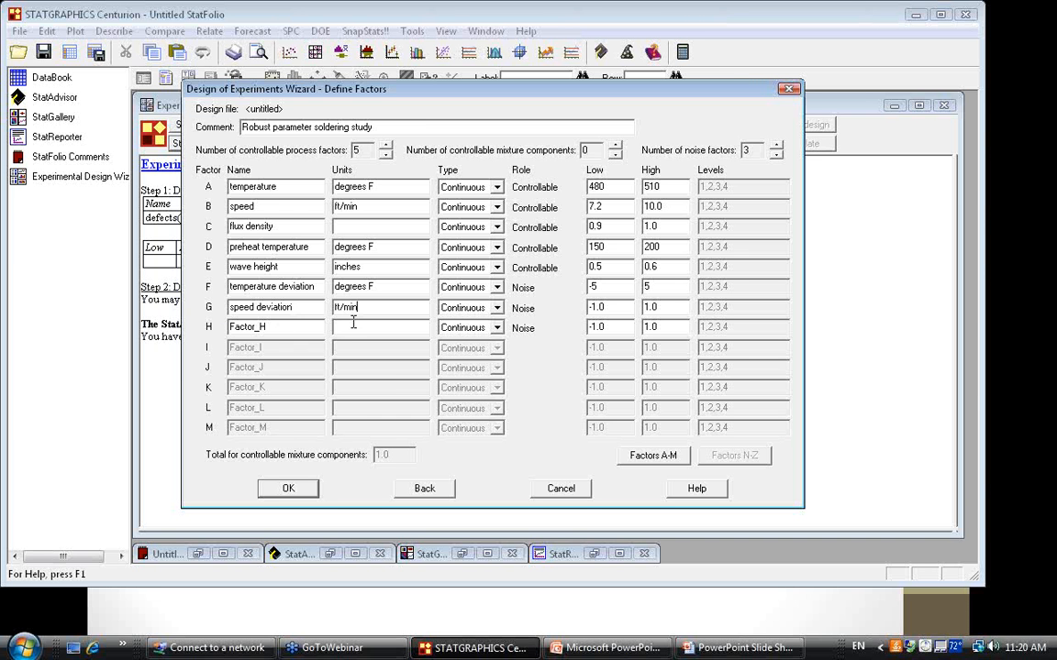
key("Tab")
key("Tab")
type("-0.2")
key("Tab")
type("0.2")
Define noise factor H as "assembly" with a low of 1 and a high of 2, and accept the factor definitions.
double_click(221, 328)
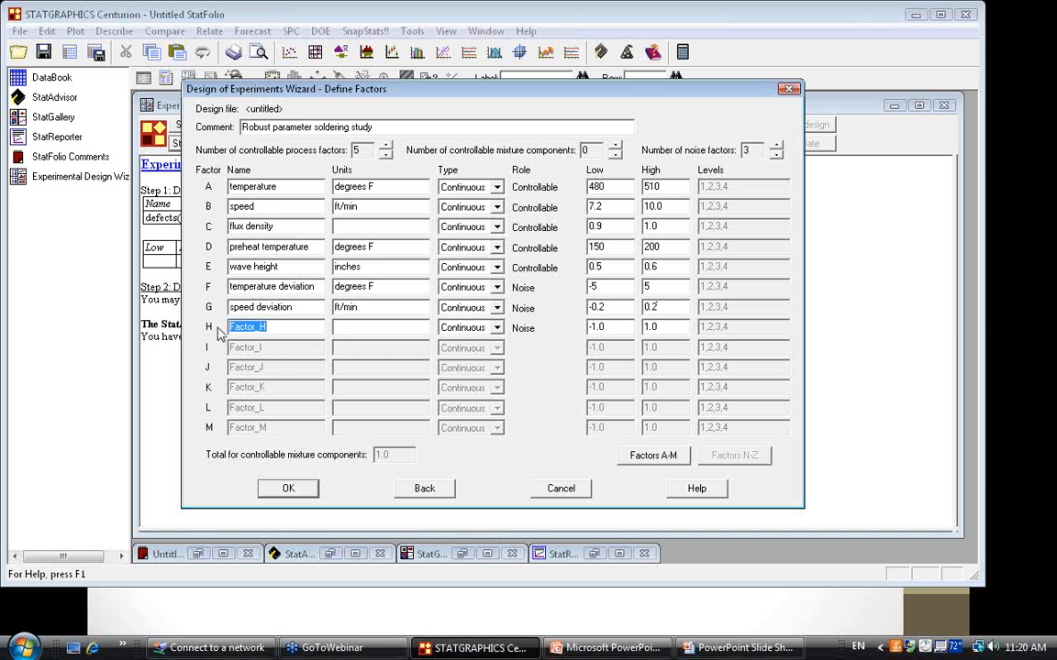
type("assembly")
double_click(627, 332)
type("1")
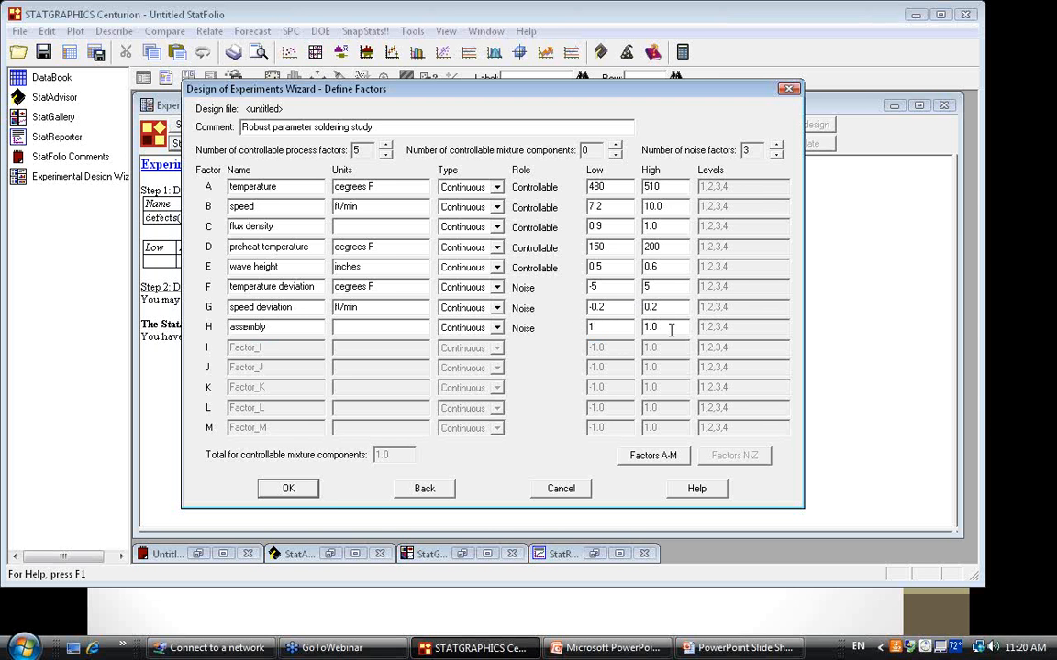
double_click(651, 328)
type("2")
left_click(295, 489)
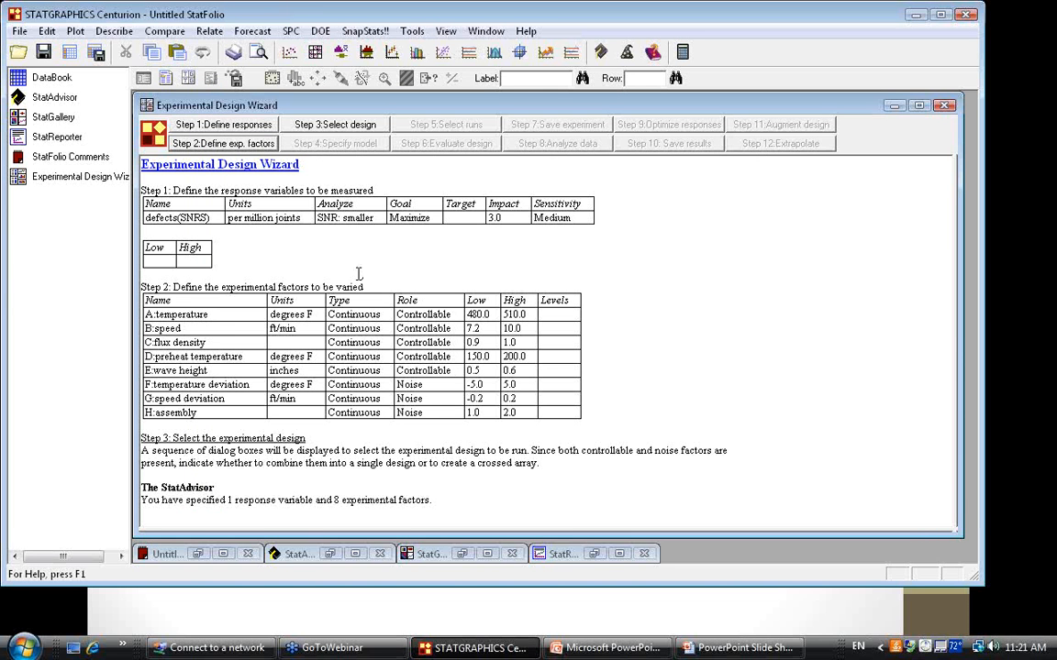
Select a crossed array for the robust parameter design and the Orthogonal Array design class for the controllable process factors.
left_click(341, 127)
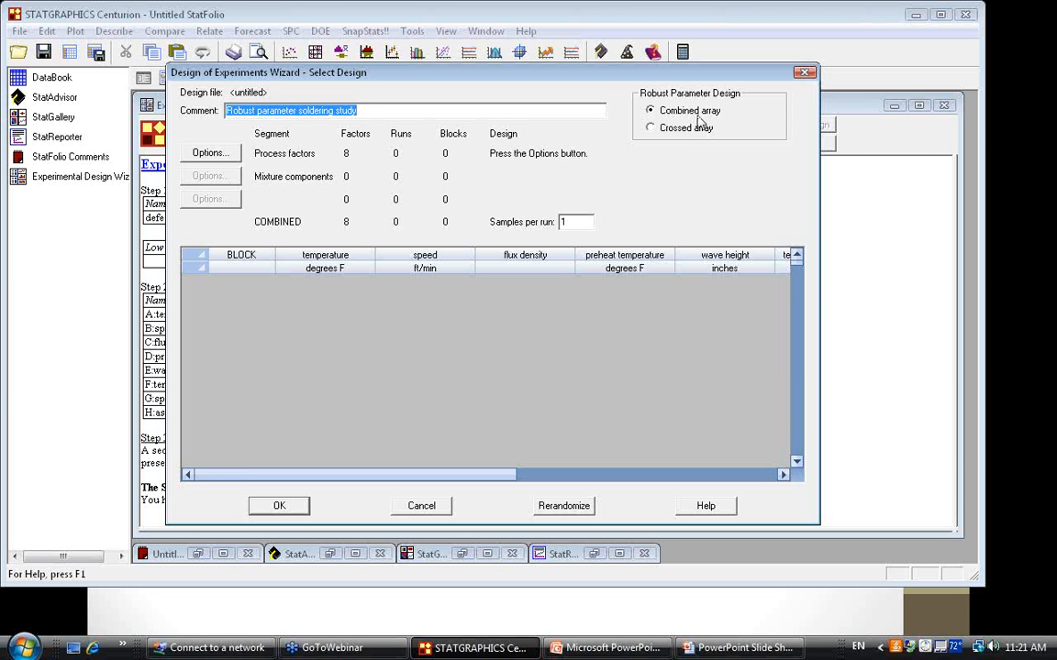
left_click(684, 134)
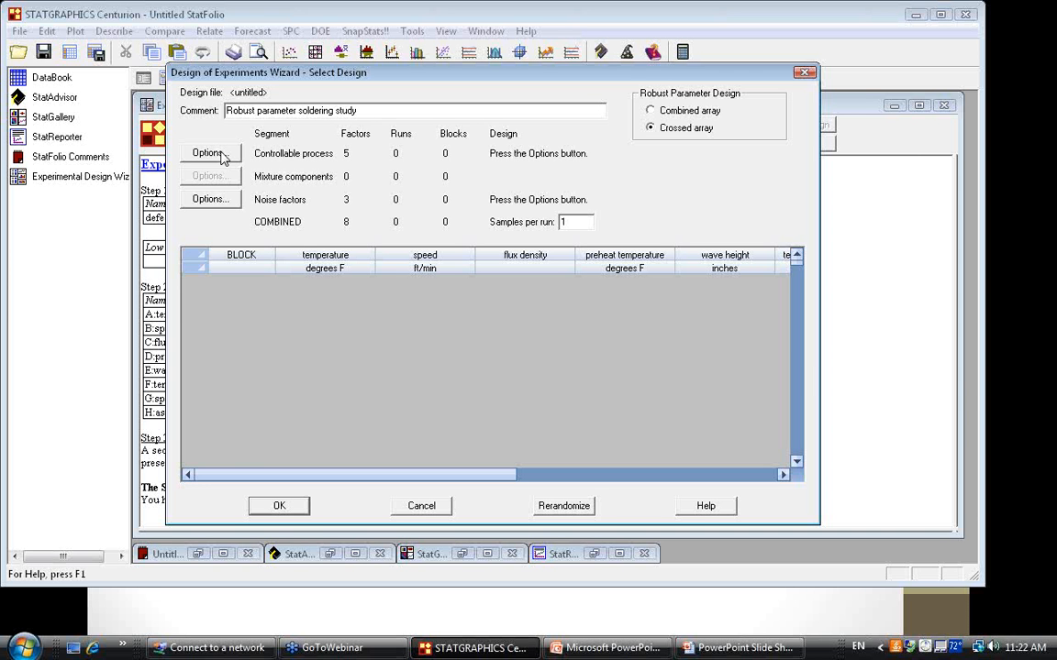
left_click(209, 153)
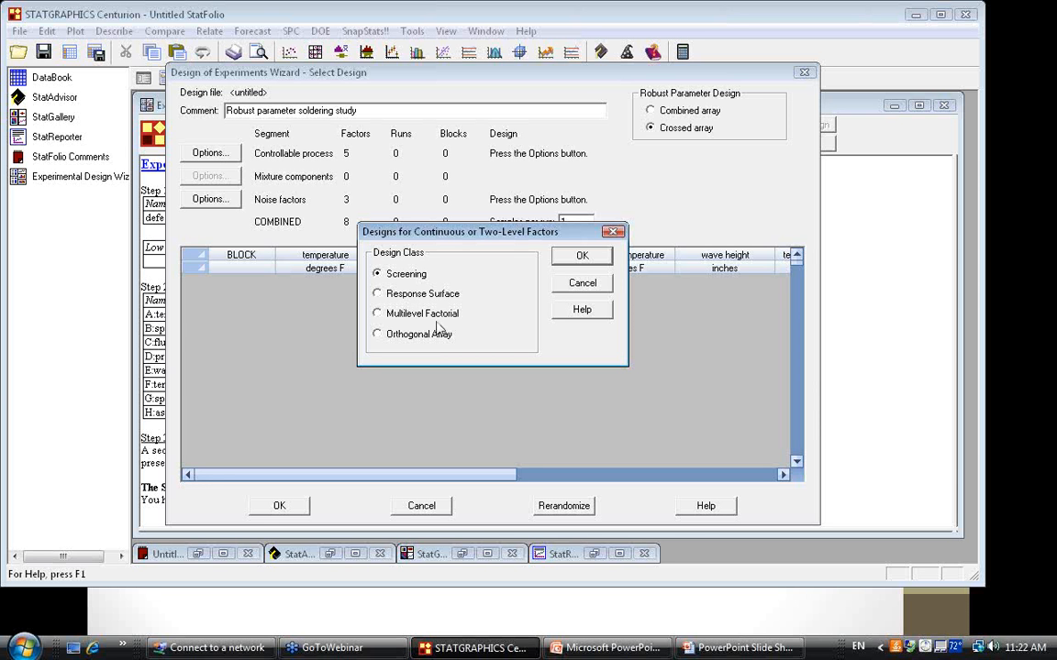
left_click(388, 337)
left_click(581, 257)
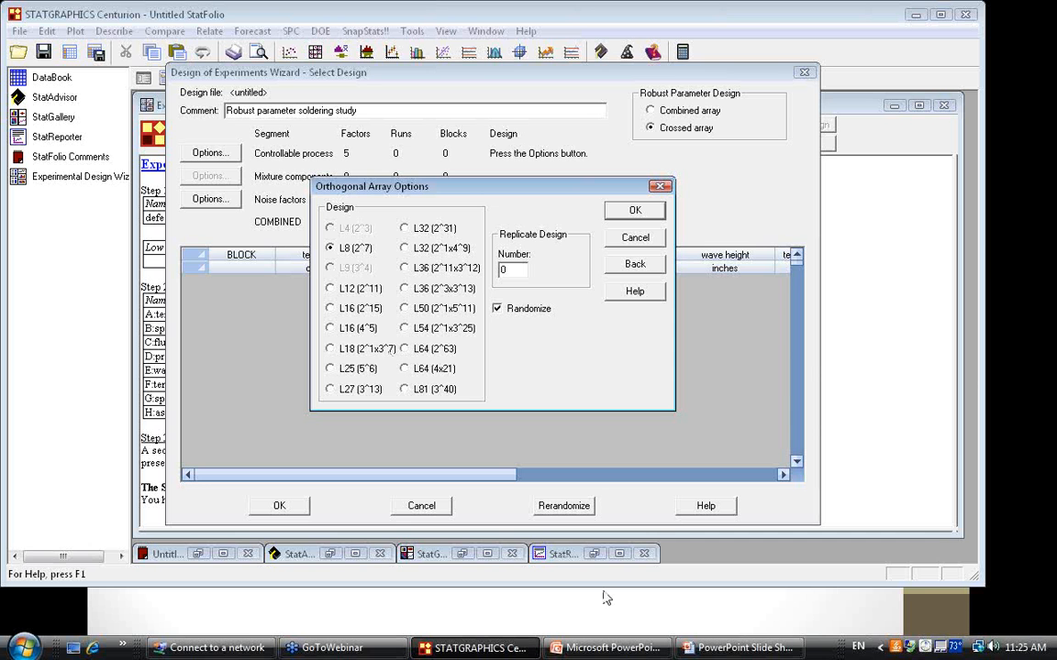
Consult the PowerPoint slide on design selection, and accept the randomized L8 (2^7) array and its column assignments for the controllable factors.
left_click(719, 653)
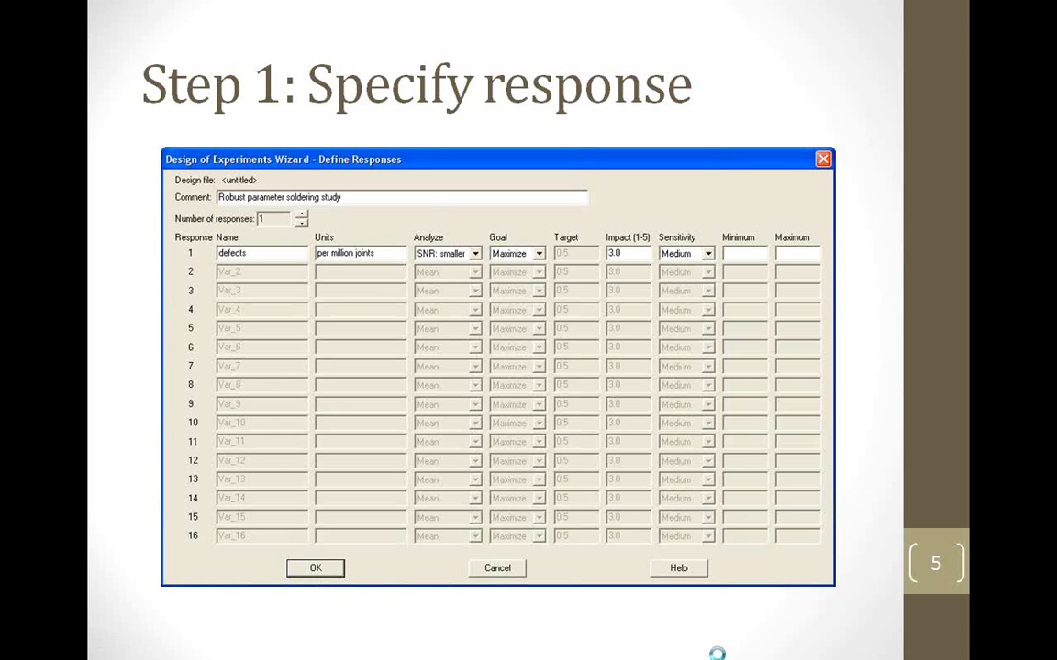
left_click(719, 655)
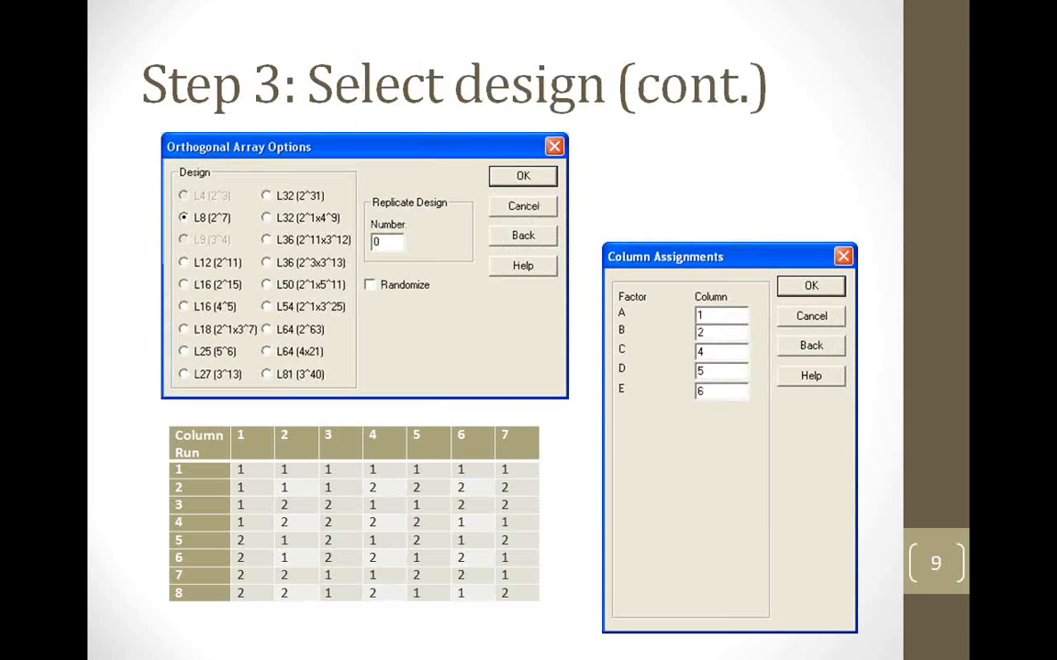
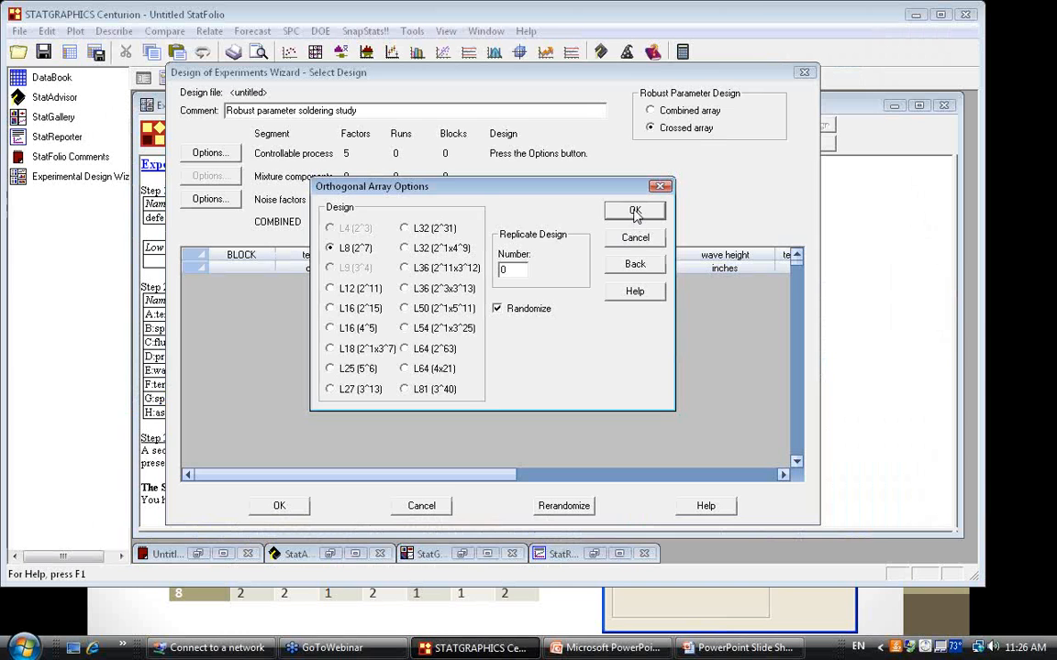
left_click(636, 212)
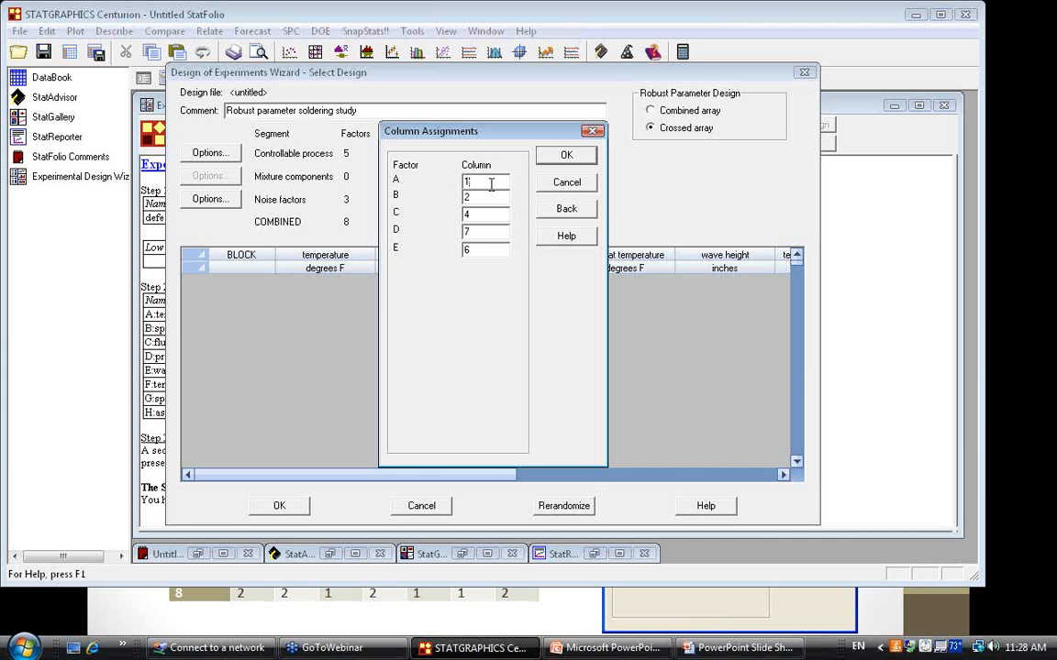
left_click(568, 156)
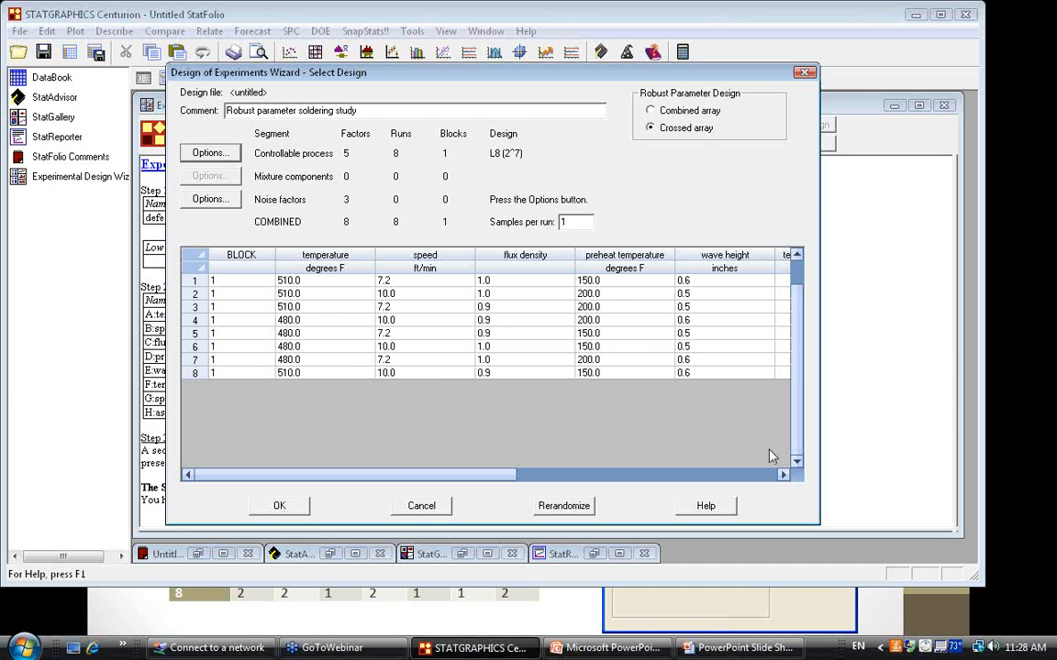
Examine the controllable and noise factor columns of the design table.
left_click(784, 475)
left_click(783, 475)
left_click(784, 475)
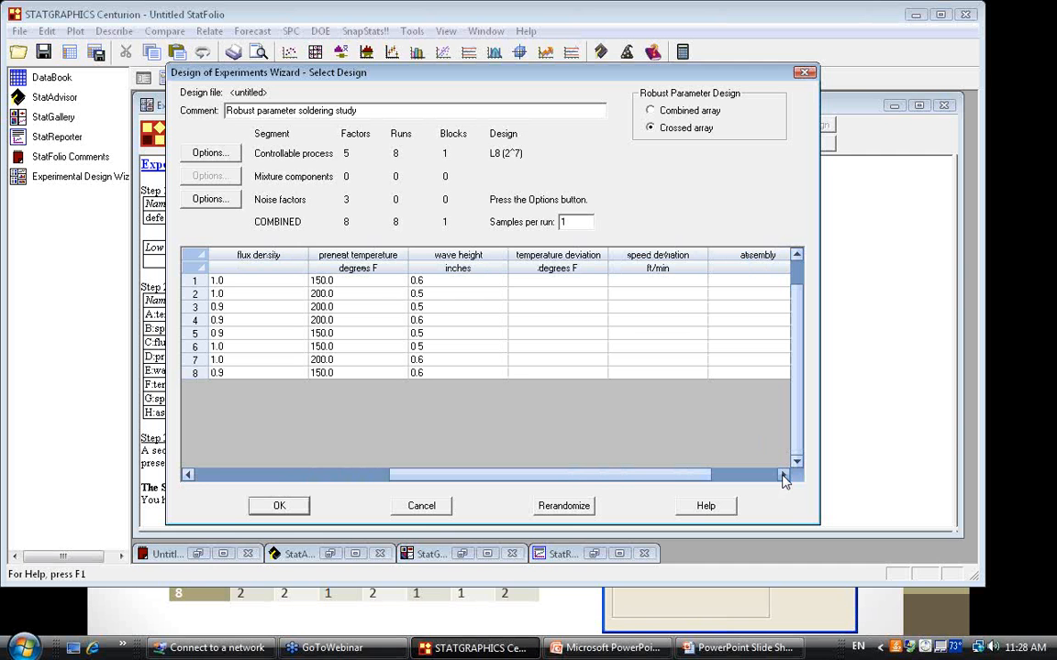
left_click(188, 474)
left_click(188, 474)
left_click(188, 474)
left_click(188, 475)
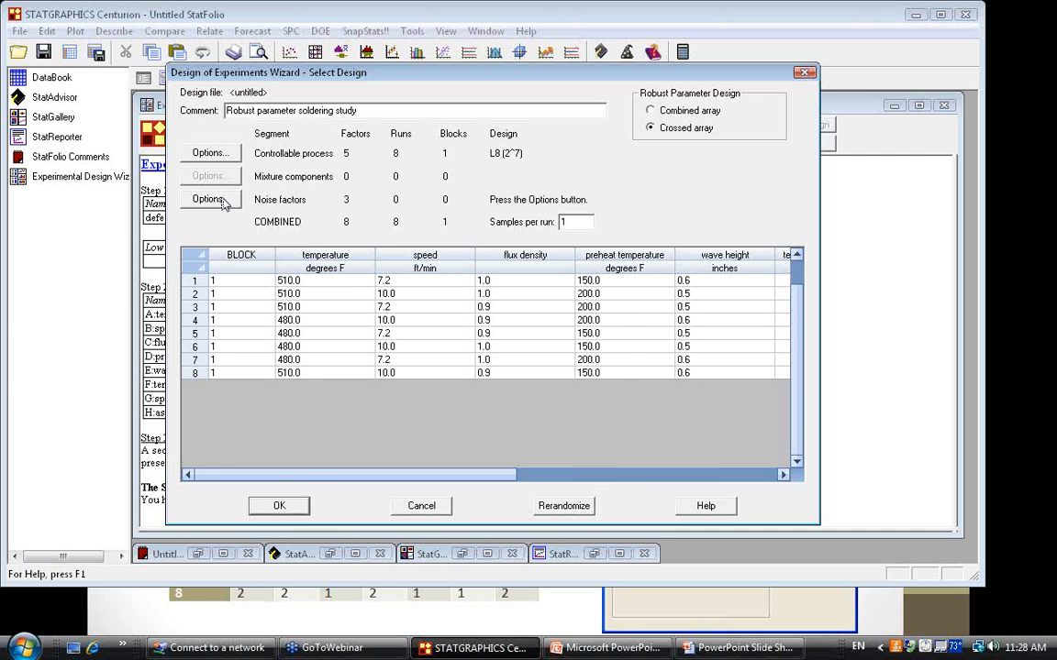
Assign a randomized L4 (2^3) orthogonal array with its default column assignments to the noise factors.
left_click(210, 200)
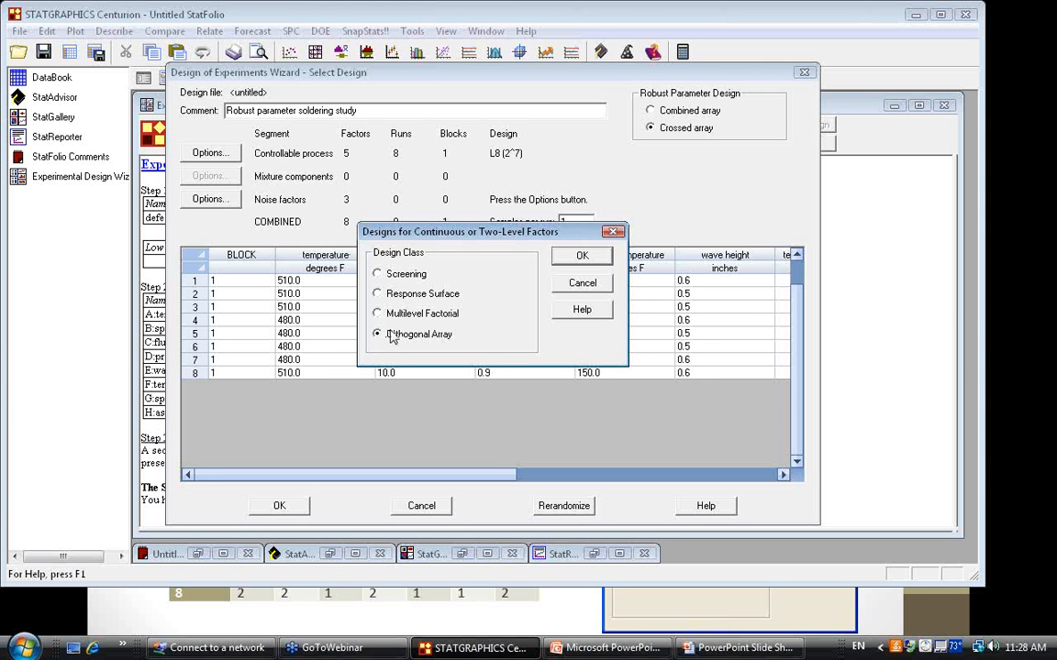
left_click(582, 256)
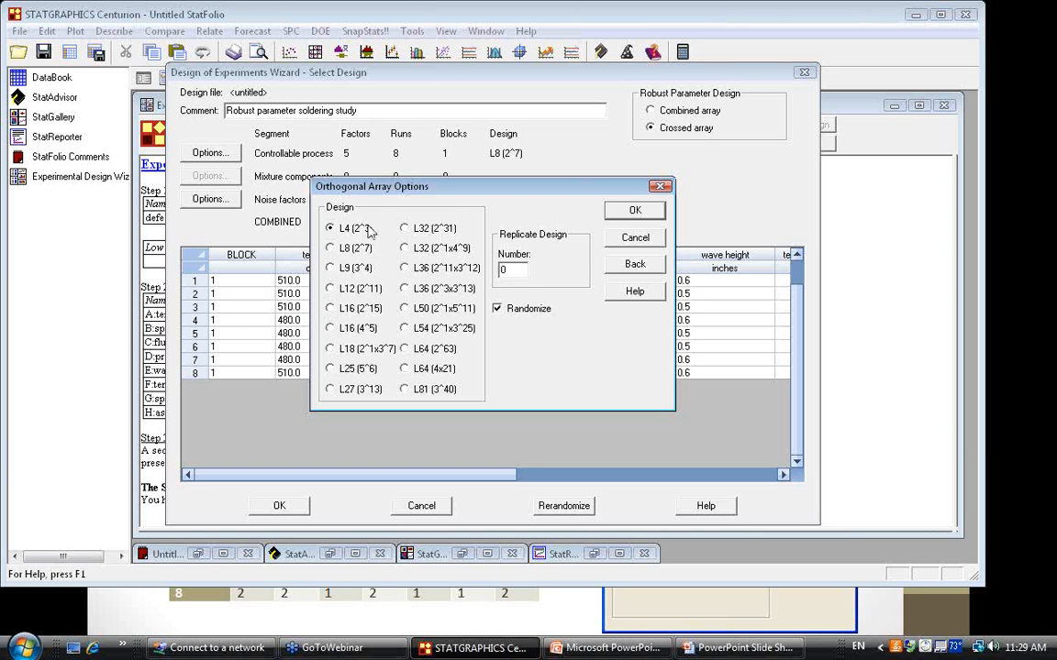
left_click(631, 212)
left_click(564, 156)
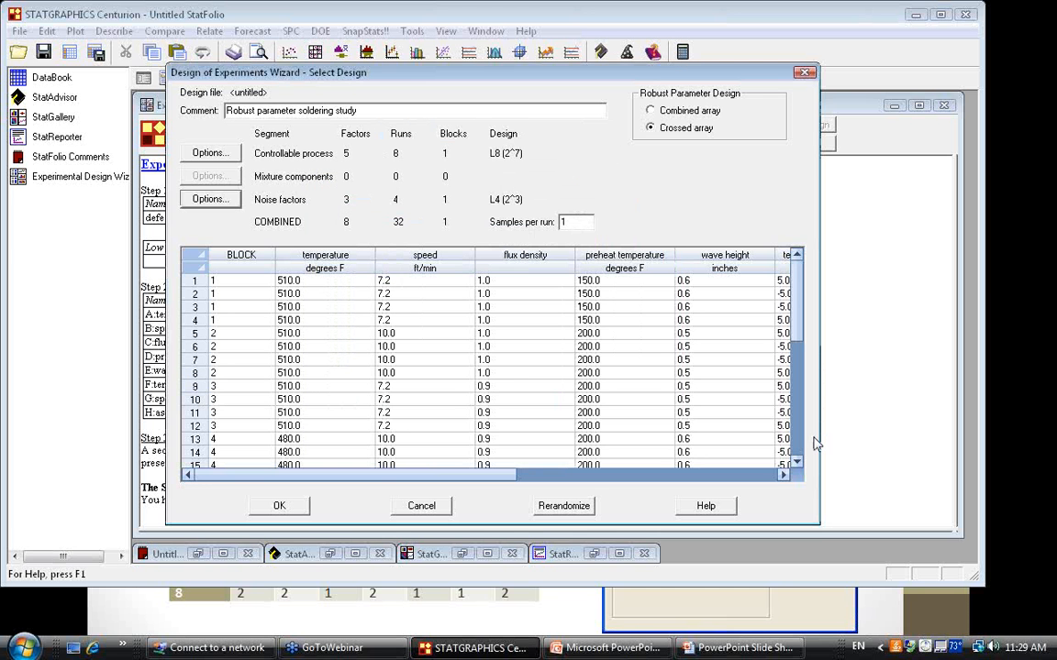
Examine how the controllable factor settings are grouped into blocks across all runs of the crossed design.
left_click(797, 464)
left_click(797, 464)
left_click(797, 464)
left_click(797, 464)
left_click(798, 465)
left_click(797, 464)
left_click(797, 464)
left_click(797, 464)
left_click(797, 464)
left_click(797, 464)
left_click(797, 464)
left_click(797, 464)
left_click(797, 464)
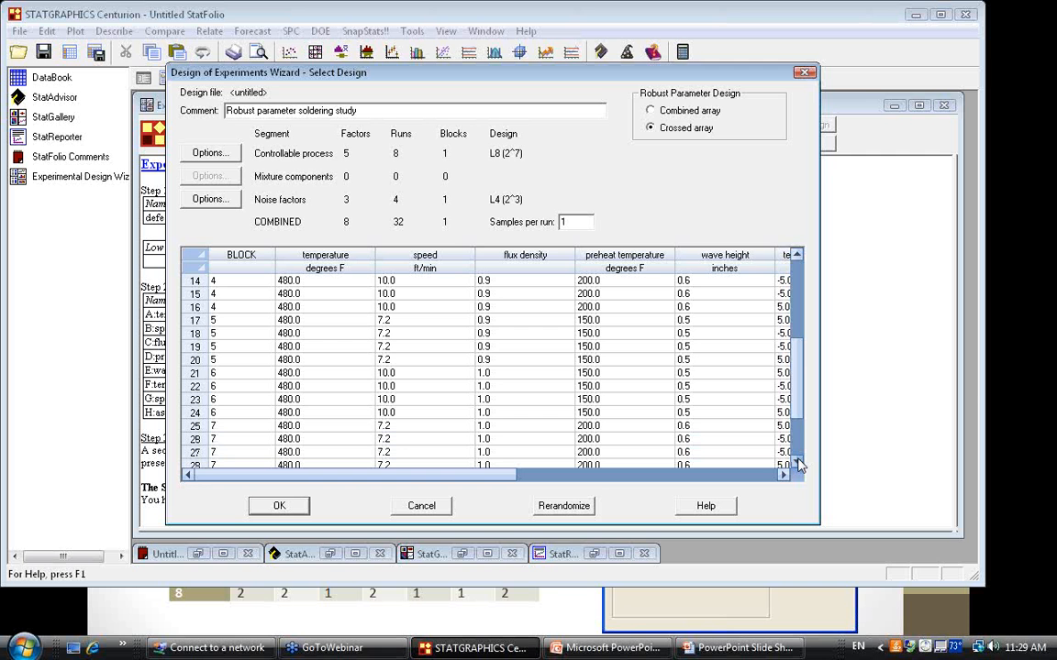
left_click(797, 464)
left_click(797, 464)
left_click(797, 464)
left_click(797, 464)
left_click(797, 464)
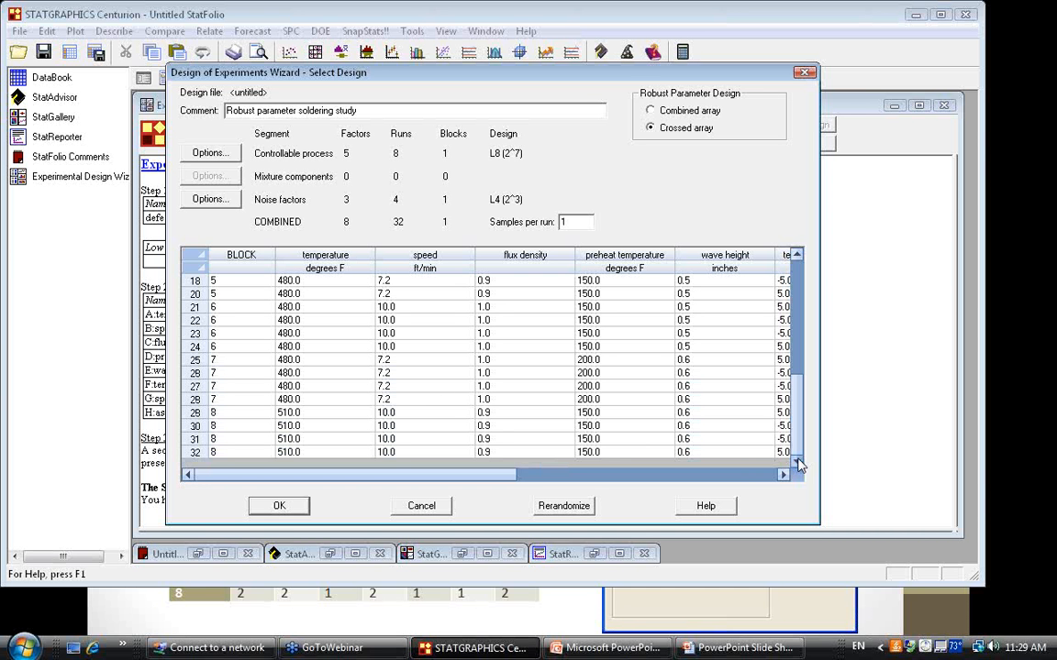
left_click(798, 255)
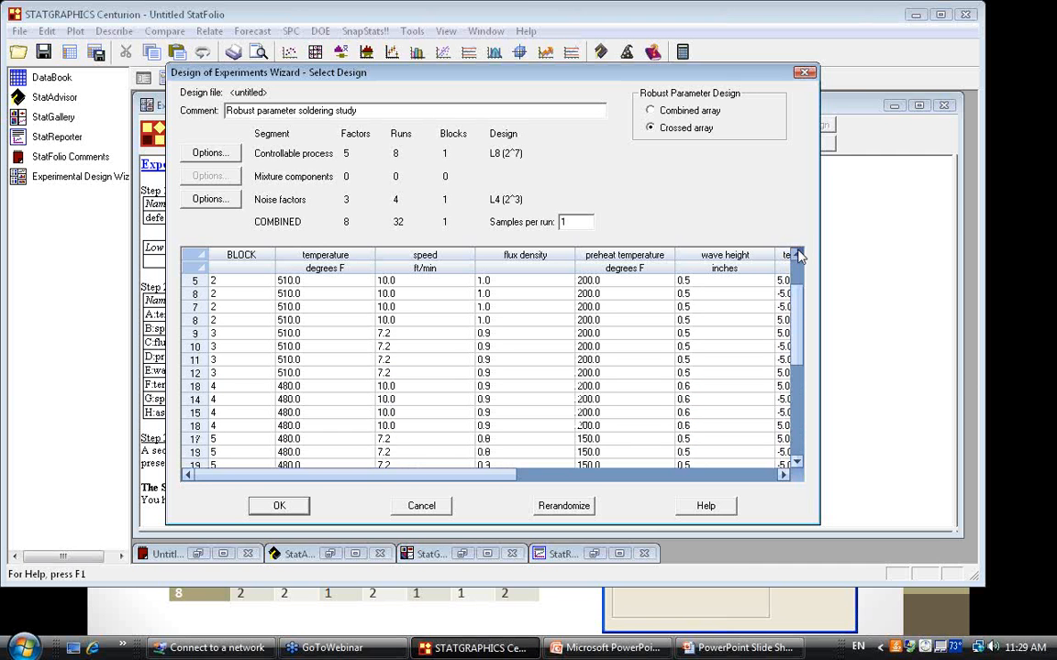
Check the noise factor settings within the first block of four runs, and accept the crossed design.
left_click(784, 475)
left_click(784, 475)
left_click(784, 475)
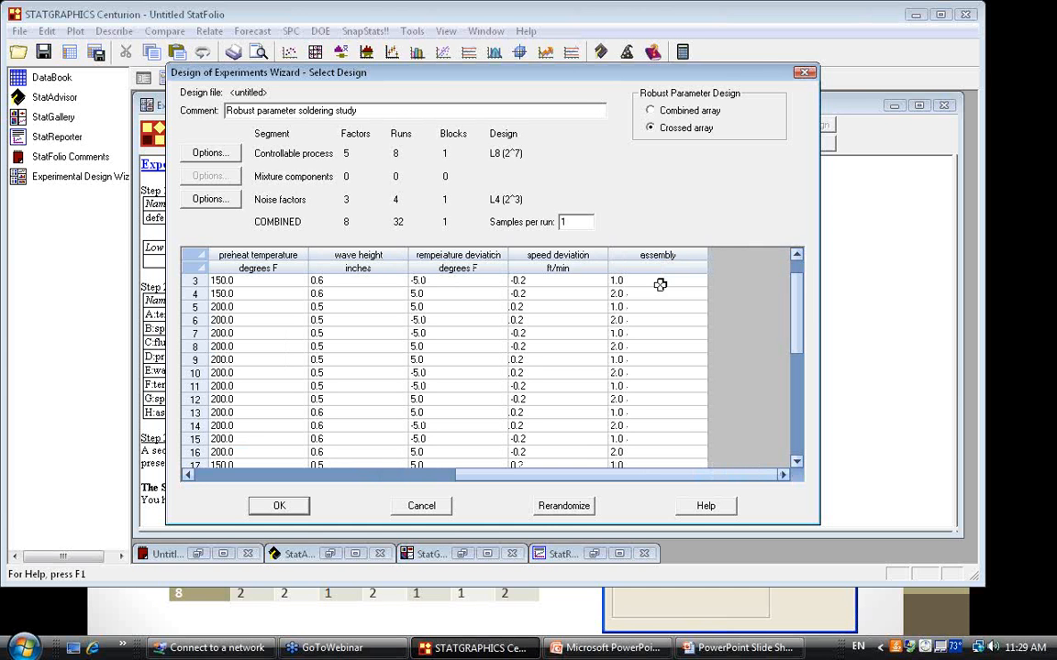
left_click(797, 257)
left_click(797, 257)
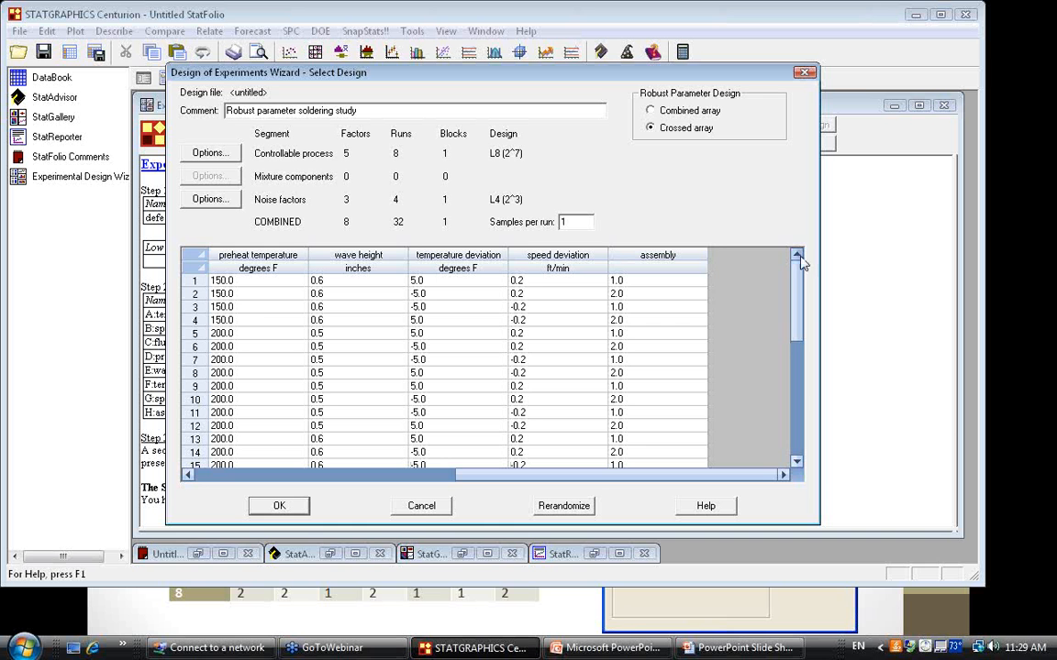
left_click(187, 281)
left_click_drag(187, 282, 183, 318)
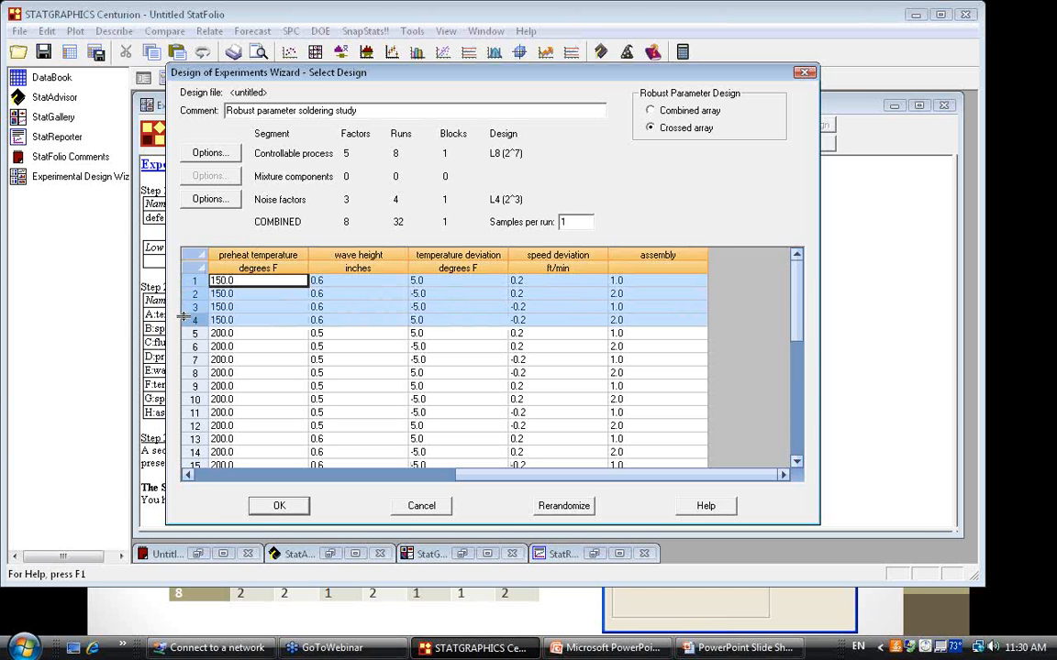
left_click(481, 278)
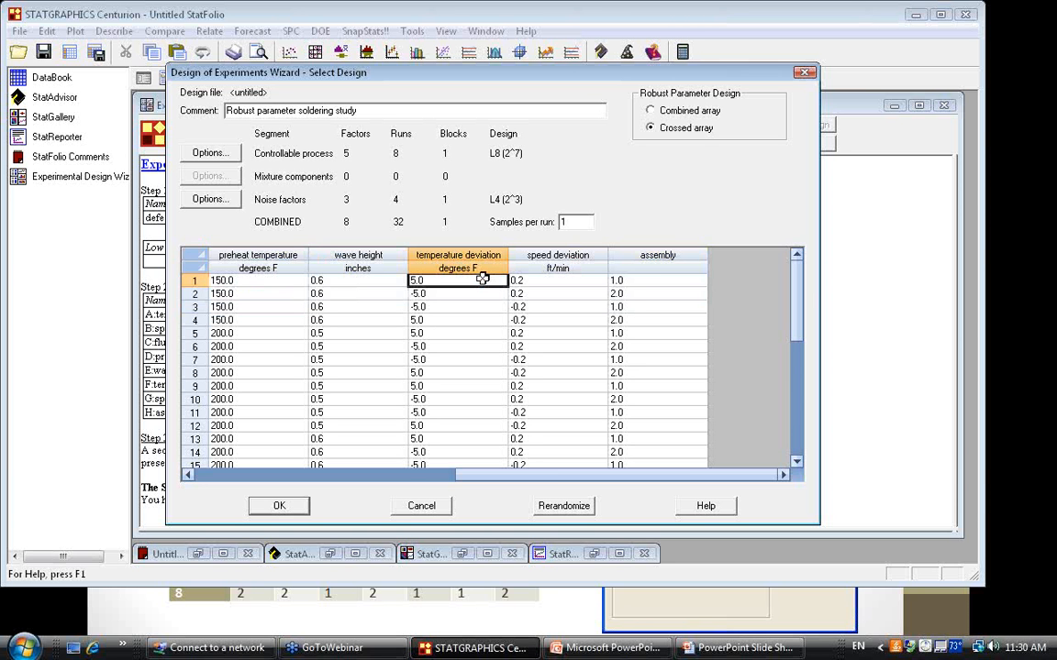
left_click(295, 507)
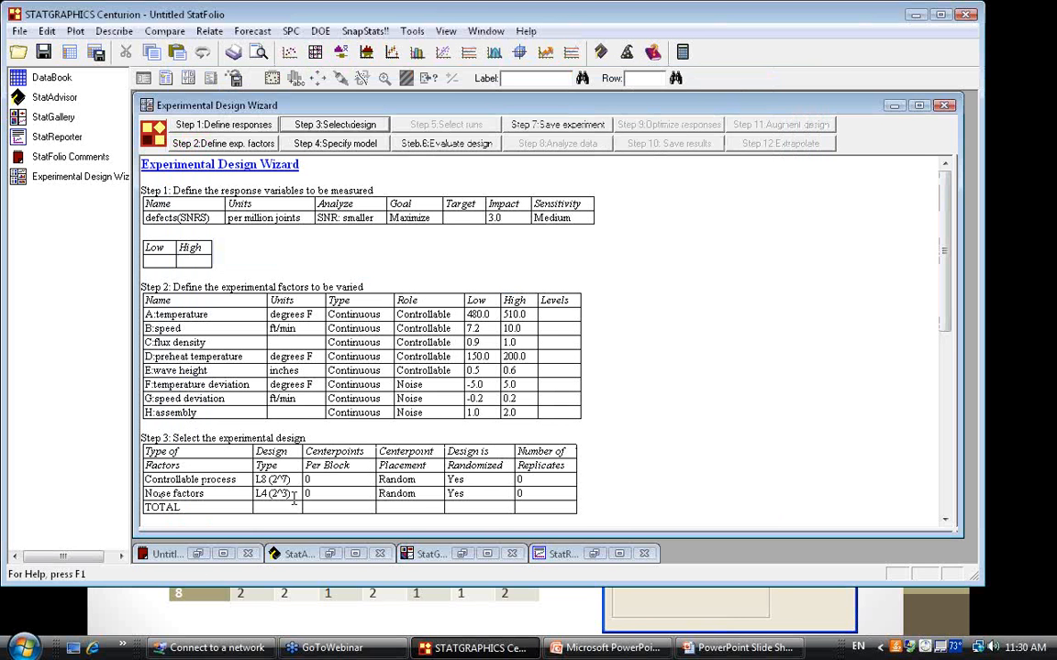
Examine the design in the DataBook through to the defects(SNRS) response column.
left_click(55, 78)
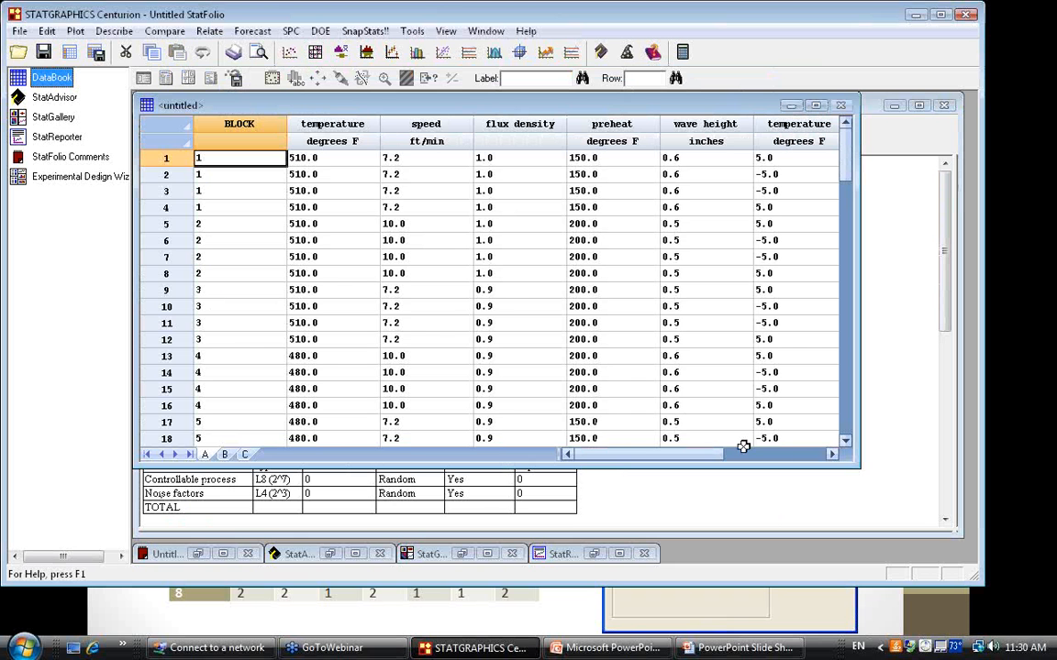
left_click(830, 456)
left_click(830, 455)
left_click(830, 456)
left_click(830, 456)
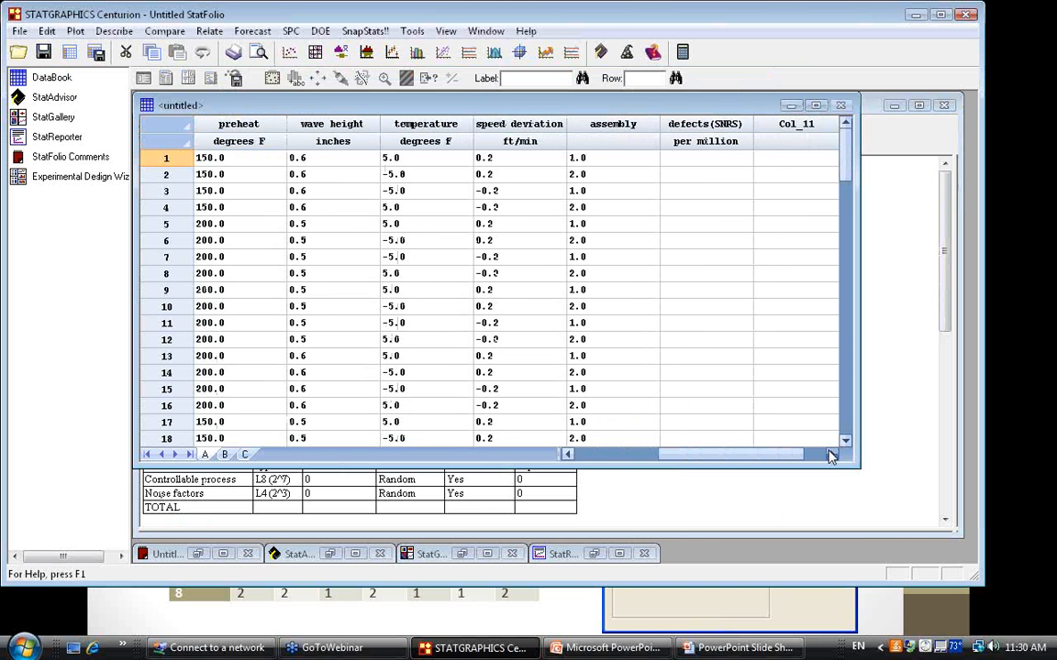
left_click(729, 158)
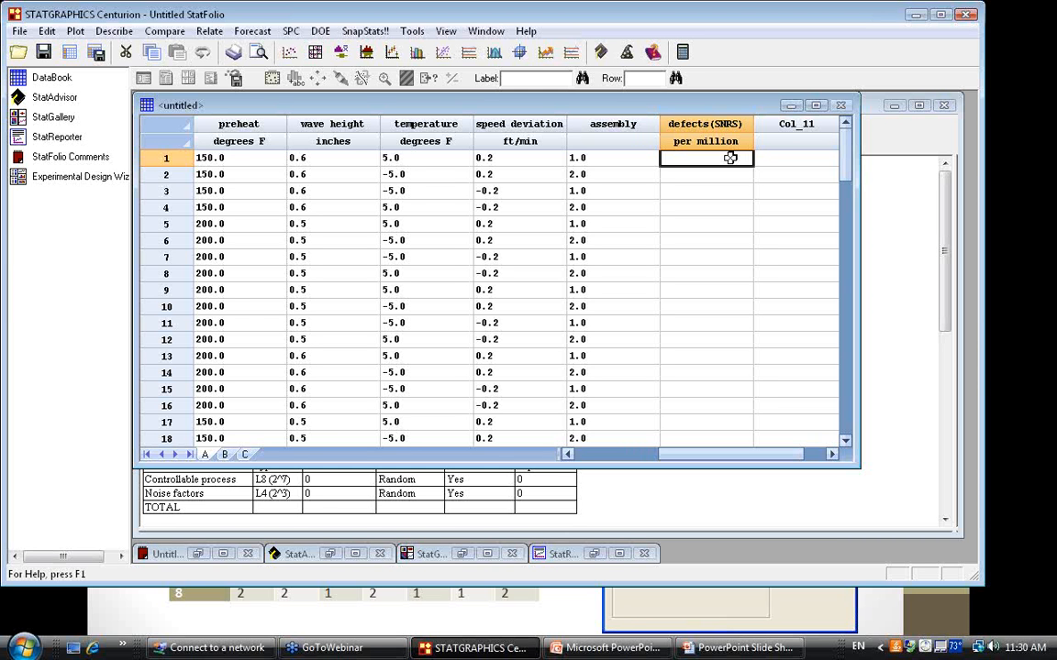
Start a new, empty StatFolio in place of the current design session.
left_click(20, 31)
left_click(22, 48)
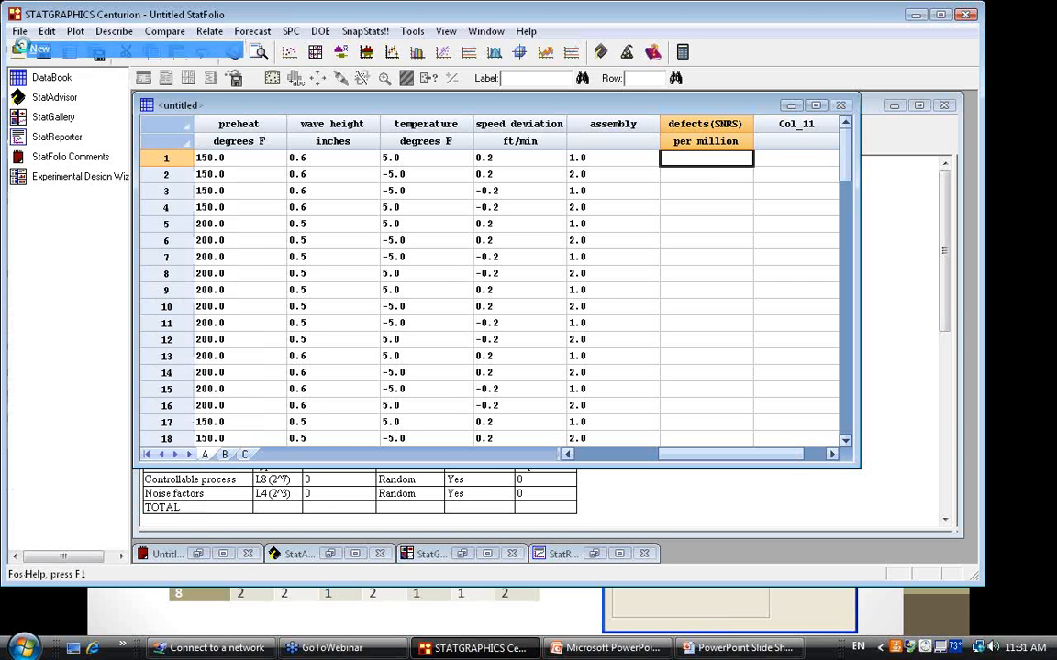
left_click(498, 342)
left_click(498, 345)
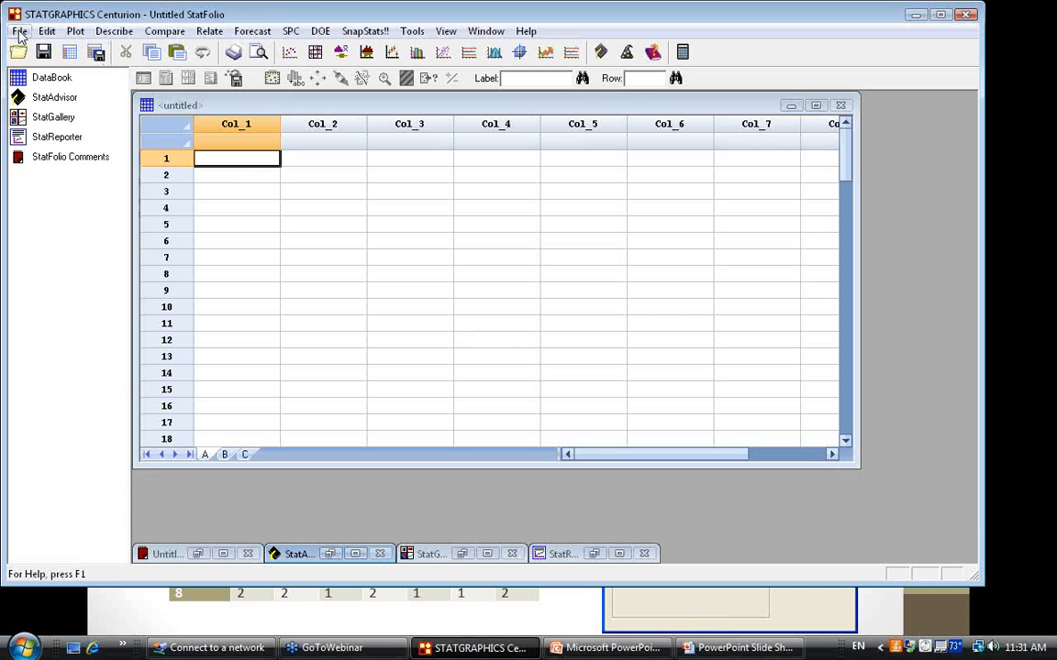
Open the STATGRAPHICS experiment file solder2.sgx from the Webinar folder.
left_click(70, 55)
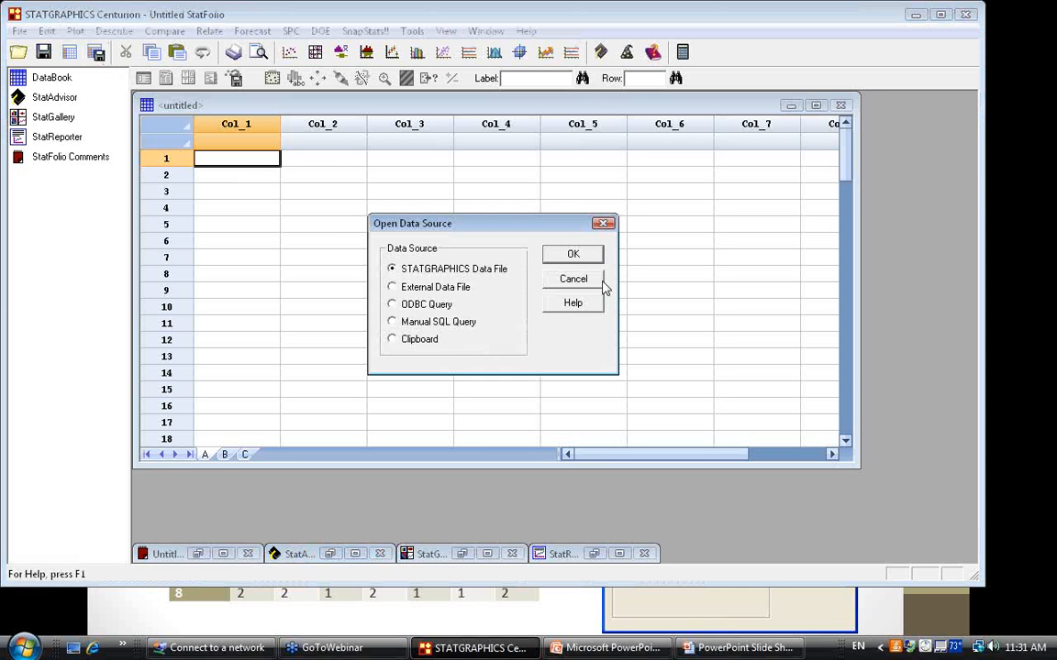
left_click(587, 255)
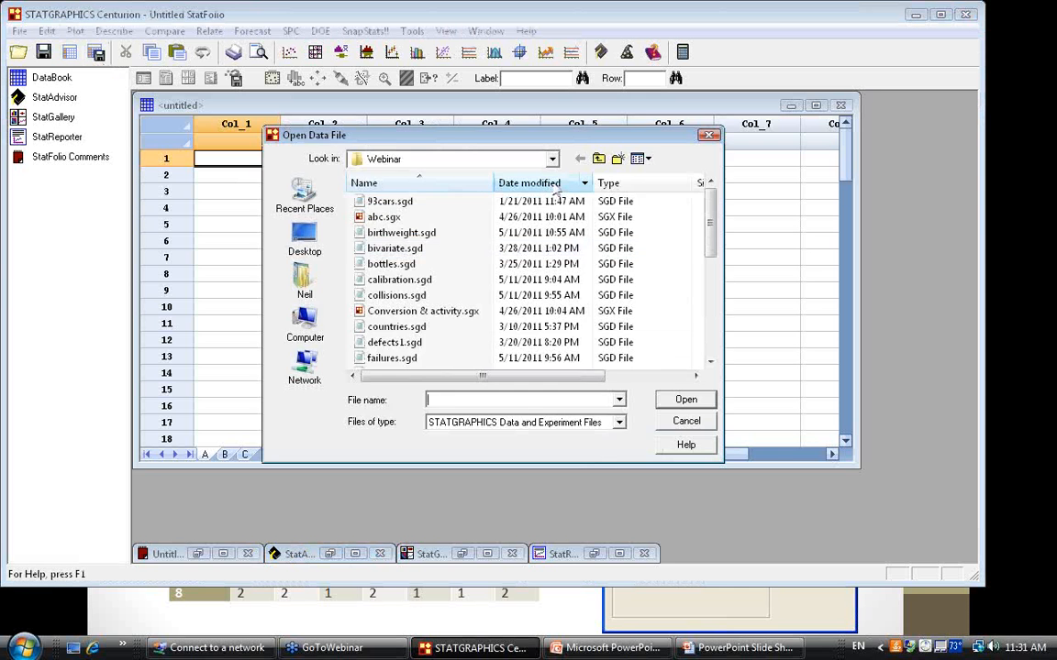
scroll(713, 238, "down", 5)
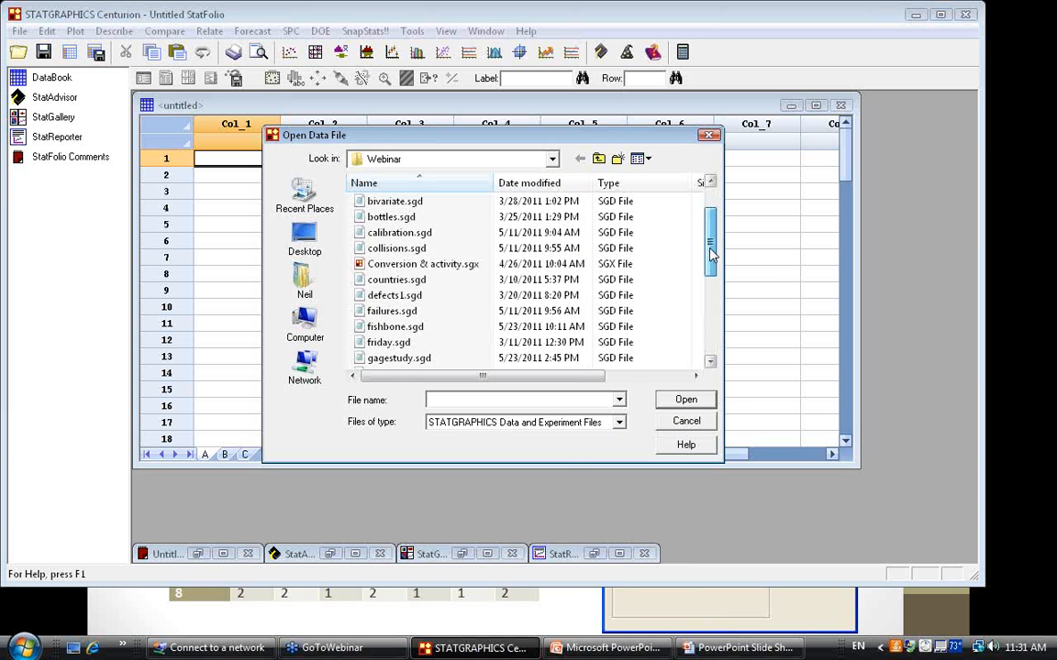
left_click(431, 329)
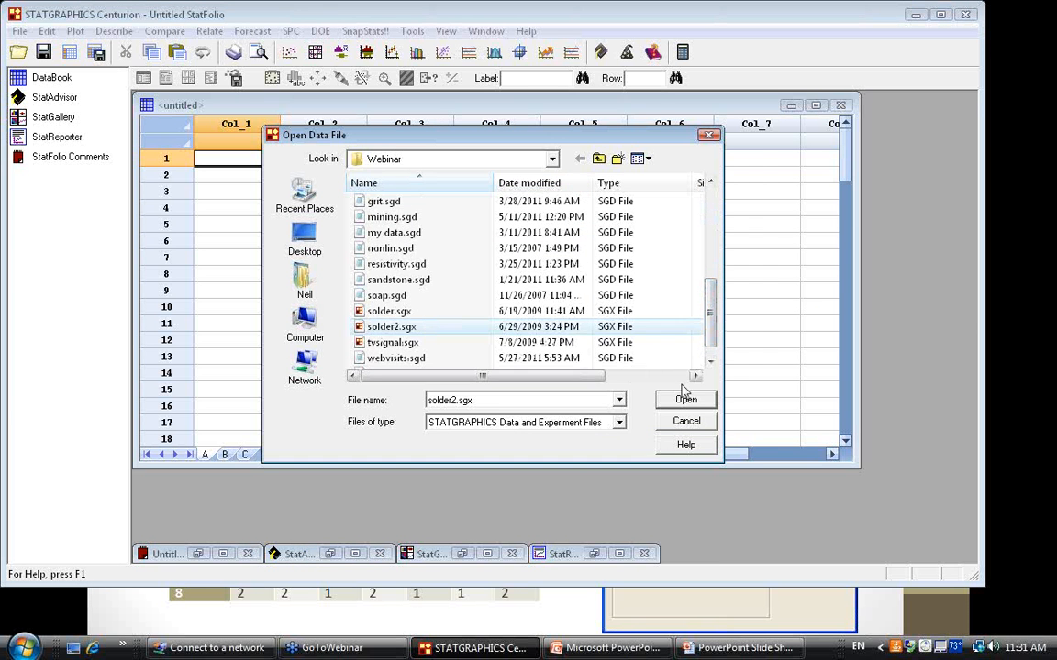
left_click(687, 401)
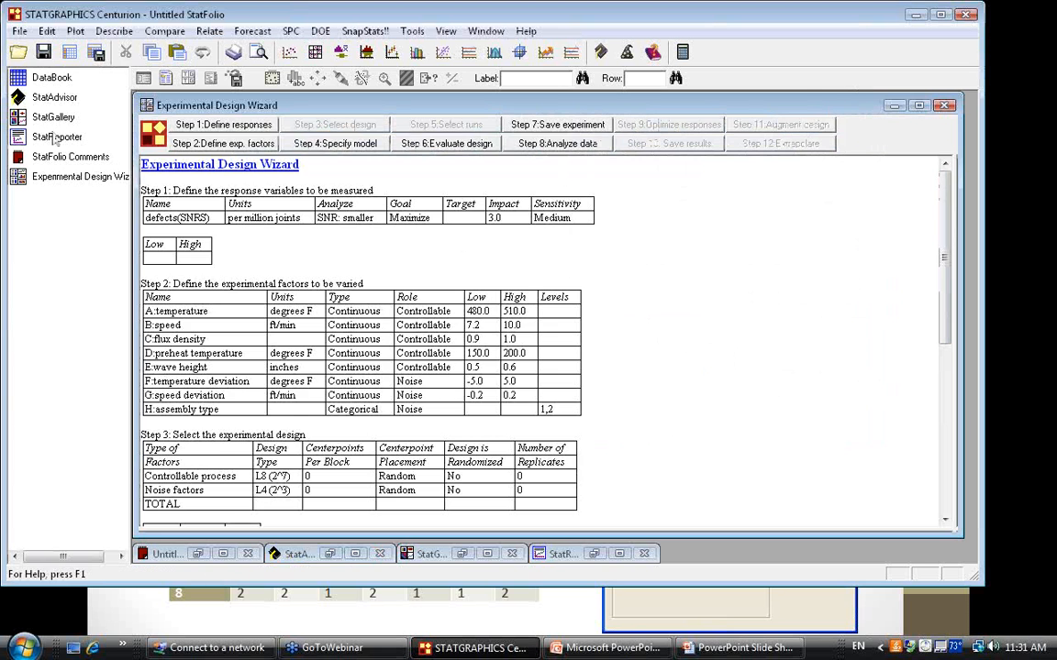
Examine the recorded defects(SNRS) values for the solder2 experiment in the DataBook.
left_click(25, 81)
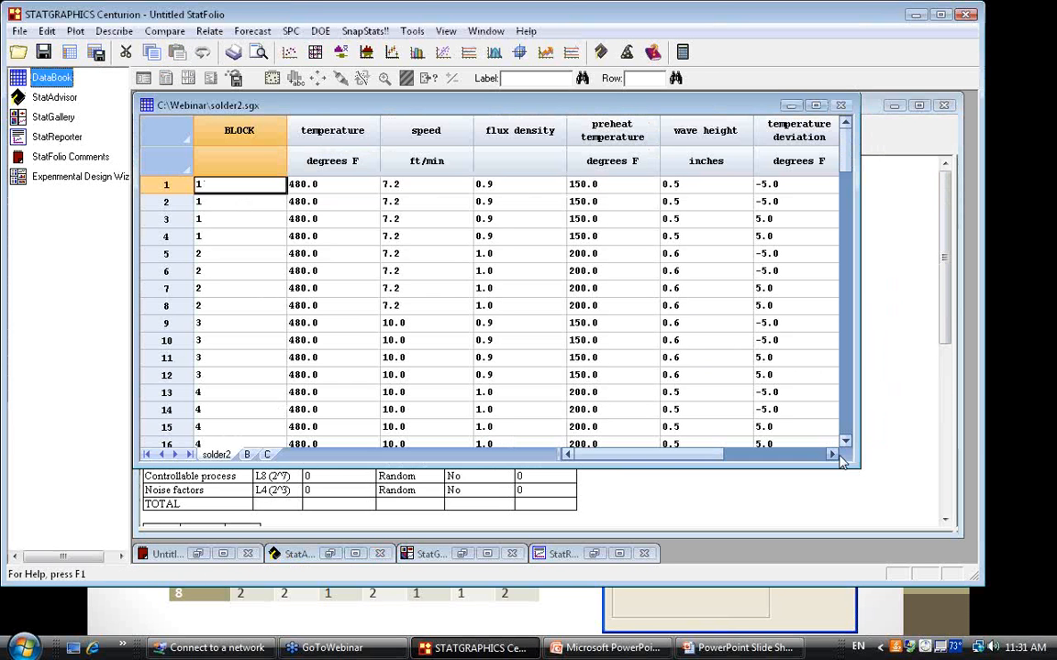
left_click(833, 455)
left_click(833, 455)
left_click(833, 455)
left_click(833, 455)
left_click(833, 455)
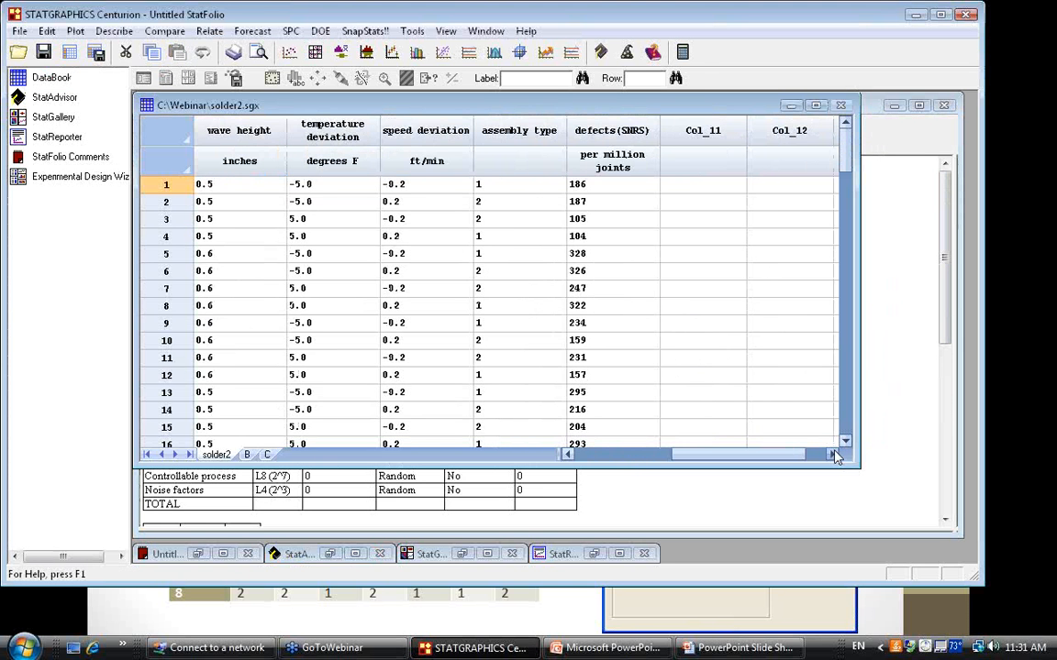
left_click(631, 185)
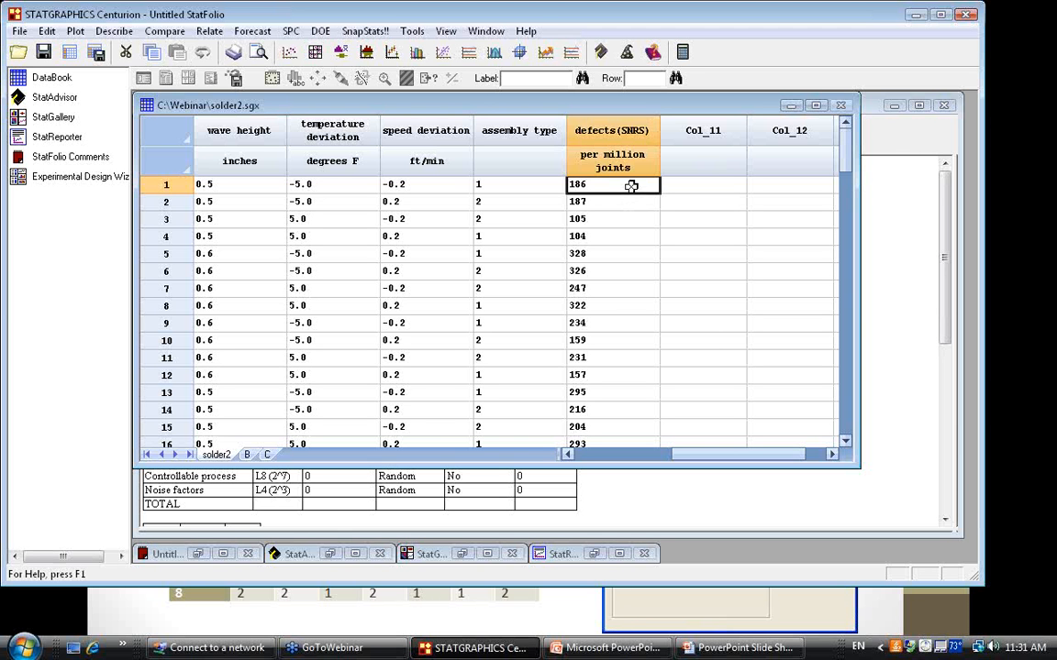
Return to the Experimental Design Wizard and open the data analysis settings for the defects(SNRS) response.
left_click(903, 314)
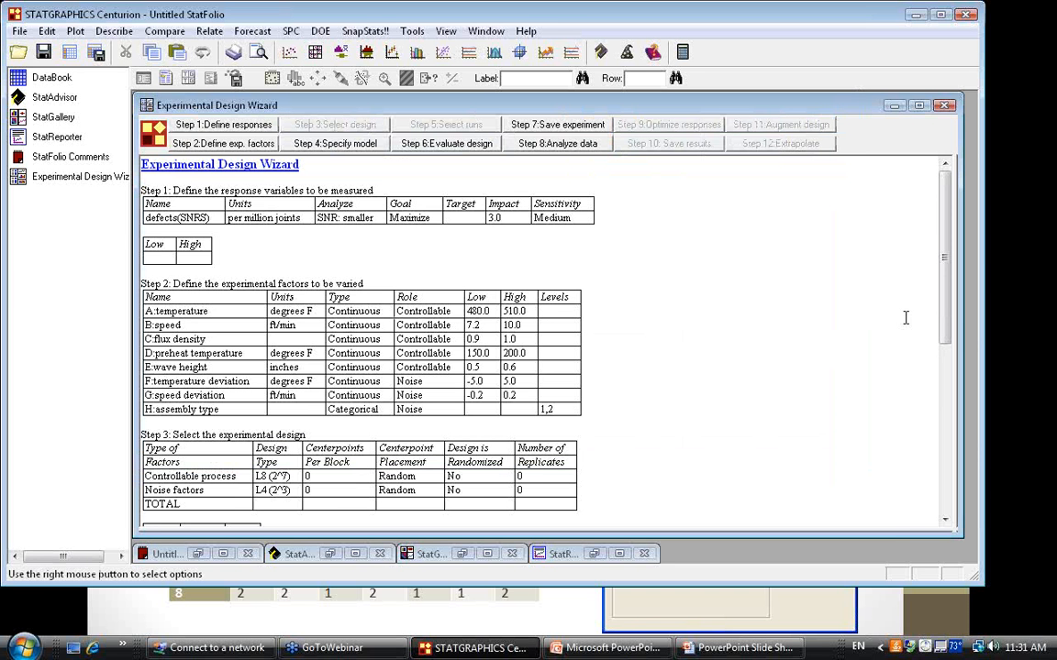
left_click(547, 150)
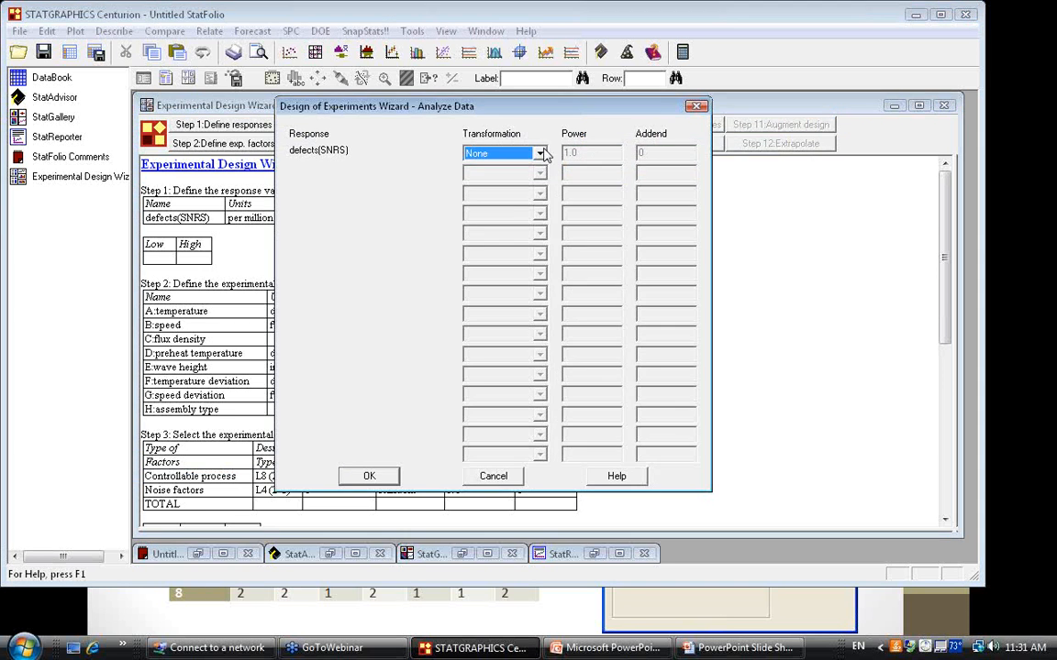
Switch to the PowerPoint slide show and page forward through the Step 3: Select design slides.
left_click(715, 651)
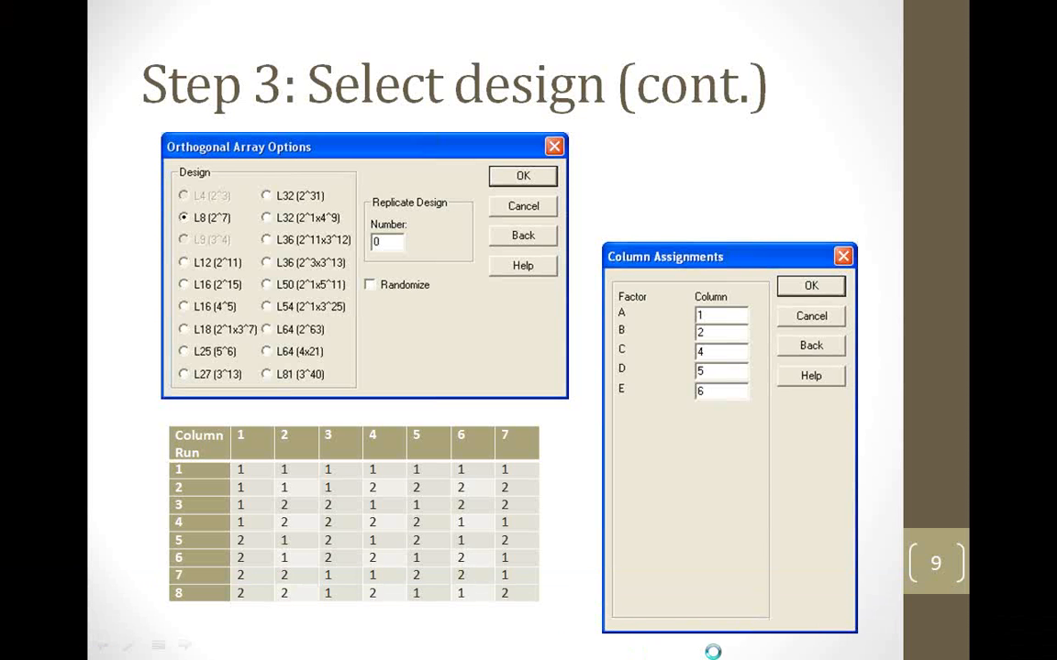
left_click(714, 652)
key("Page_Down")
key("Page_Down")
key("Page_Down")
key("Page_Down")
key("Page_Down")
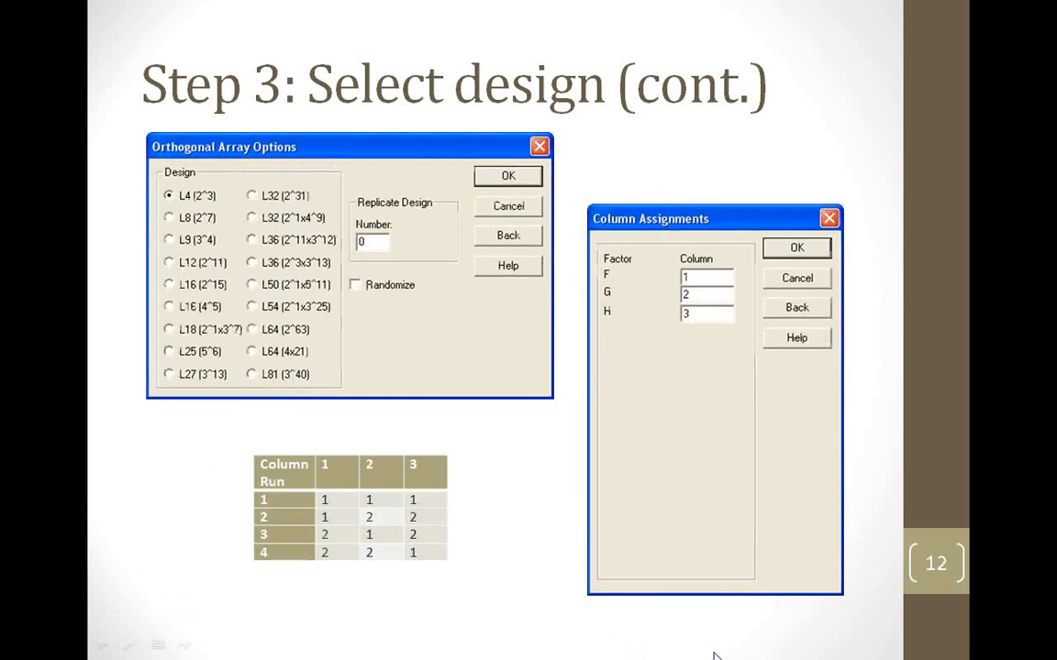
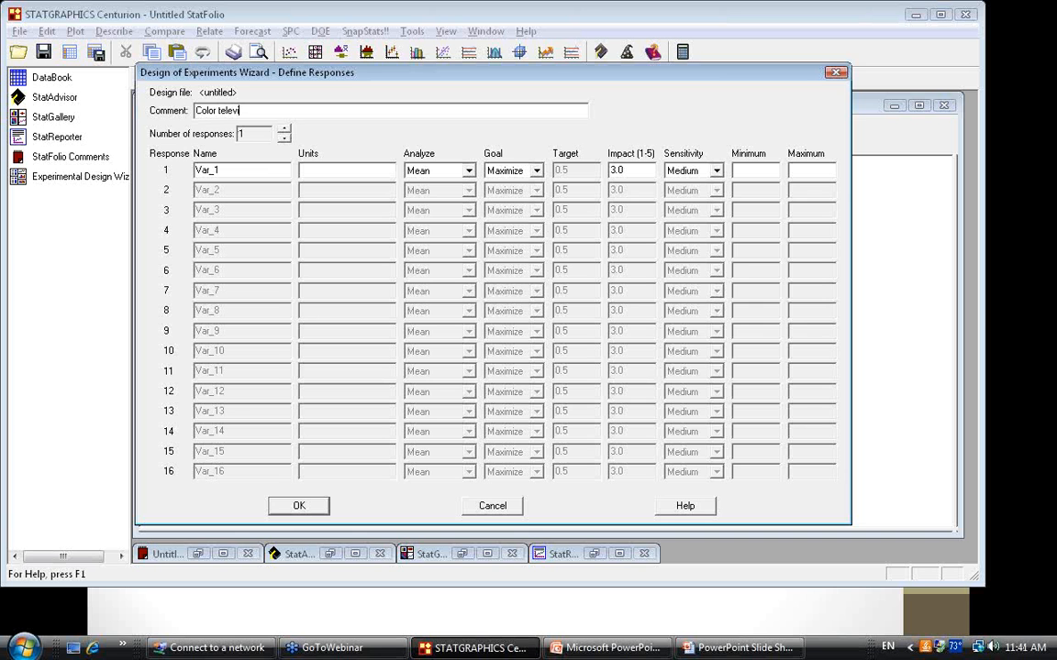
Complete the comment as "Color television signal study" and define the response as reception quality in decibels.
type("n signal study")
left_click_drag(243, 170, 161, 168)
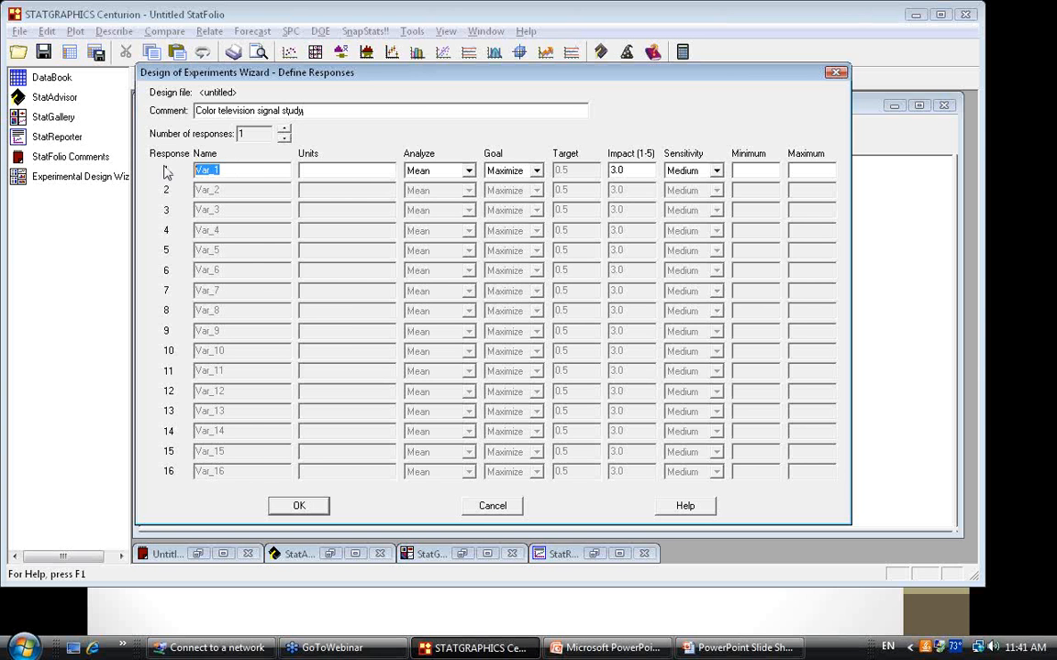
type("reception quality")
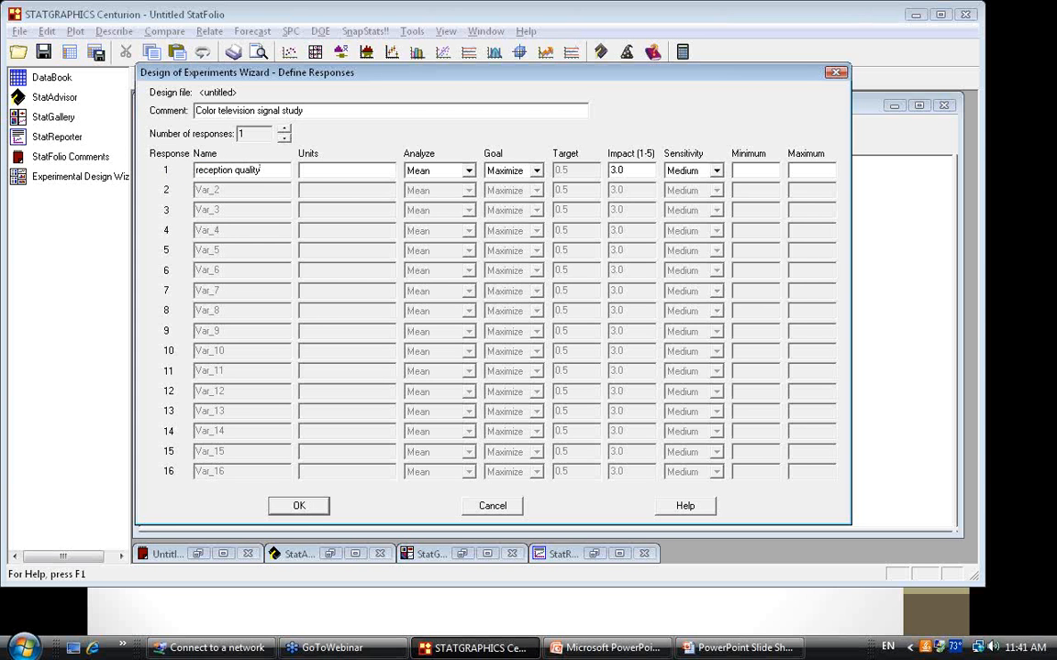
left_click(307, 171)
type("decibels")
left_click(300, 506)
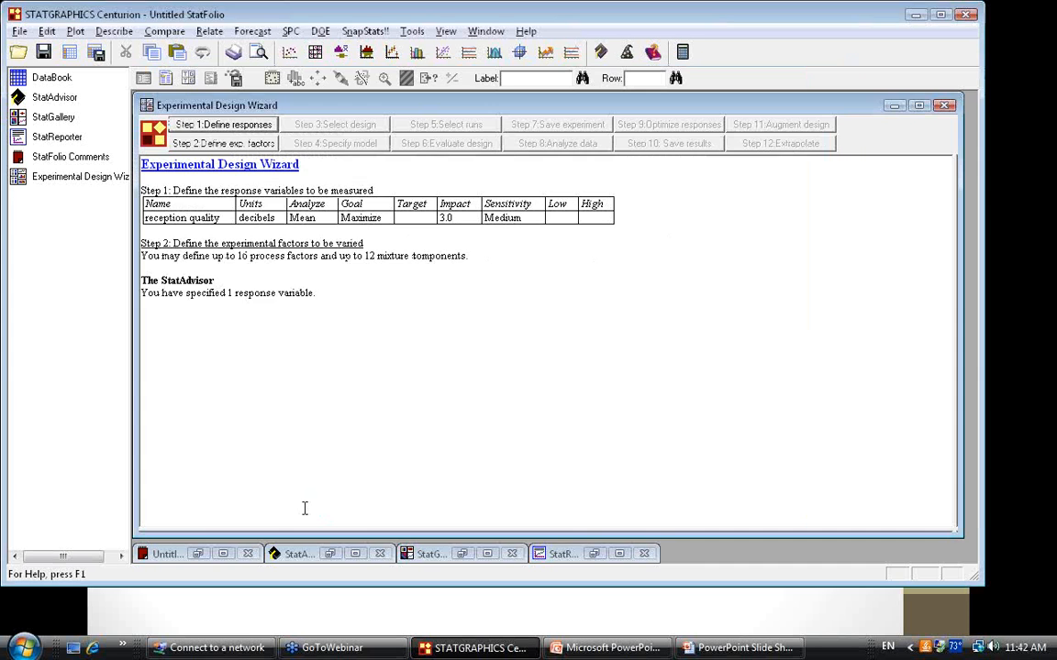
Start defining the experimental factors with 2 controllable process factors and 2 noise factors.
left_click(210, 140)
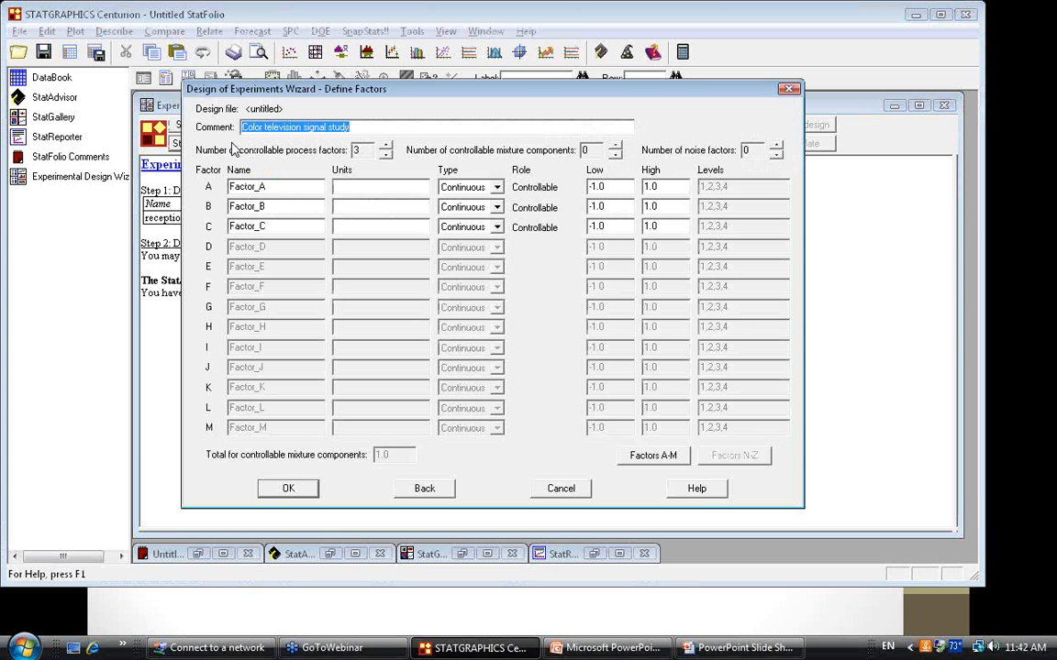
left_click(386, 154)
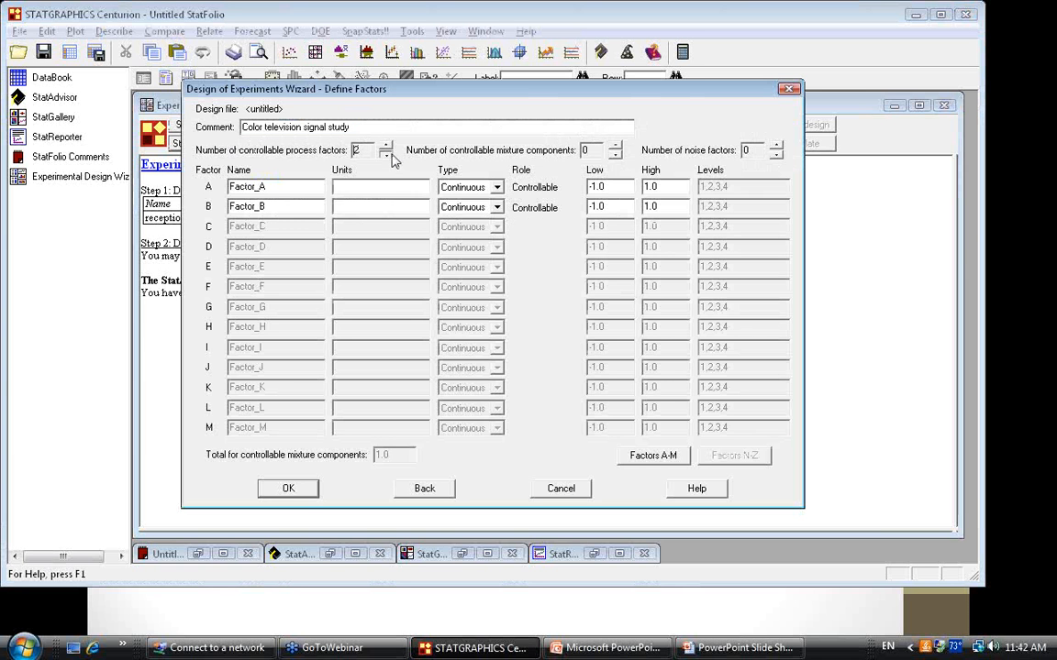
left_click(777, 147)
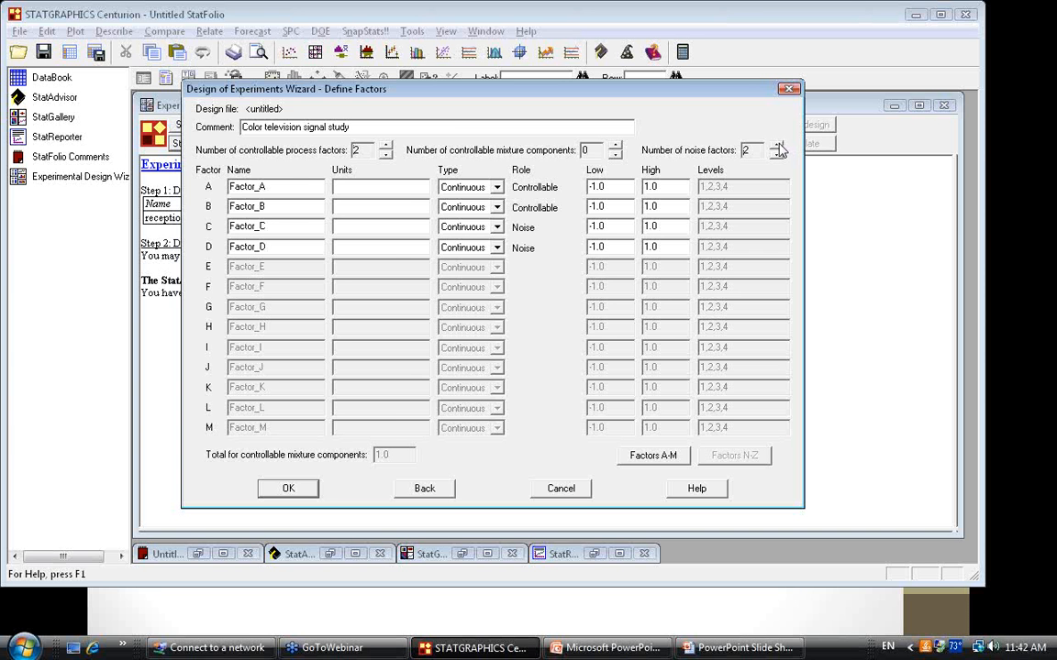
Name factor A "filter tabs" and set its low level to 5 and its high level to 21.
left_click_drag(265, 186, 213, 204)
type("filter")
type(" taps")
double_click(613, 190)
type("5")
double_click(654, 187)
type("21")
Name factor B "sampling frequency" and set its low level to 6.25 and its high level to 13.5.
left_click_drag(286, 207, 195, 206)
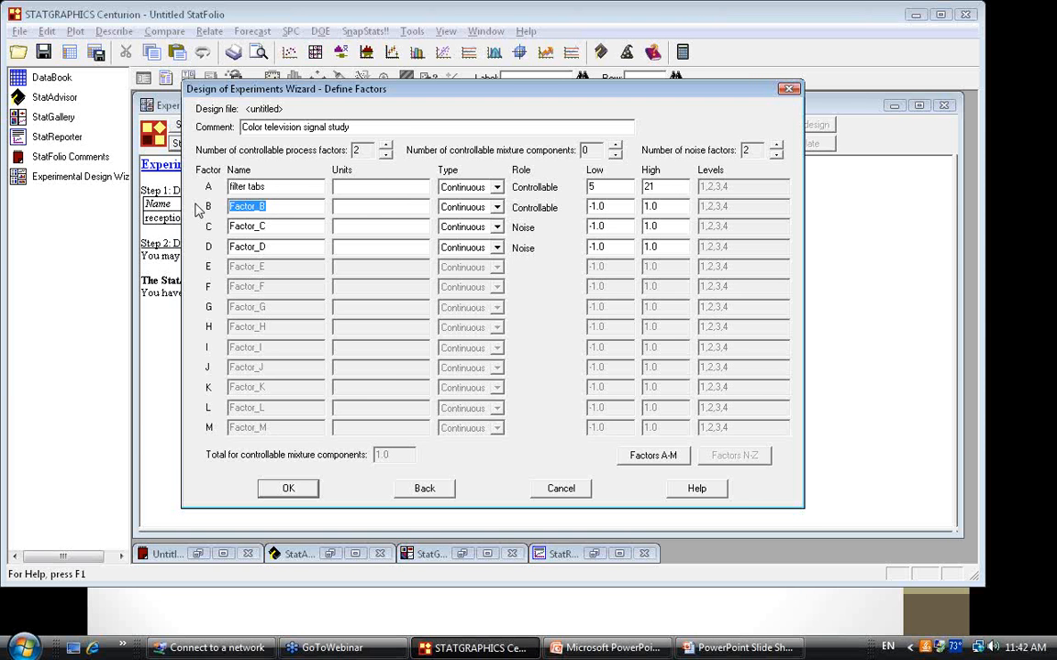
type("sampling freq")
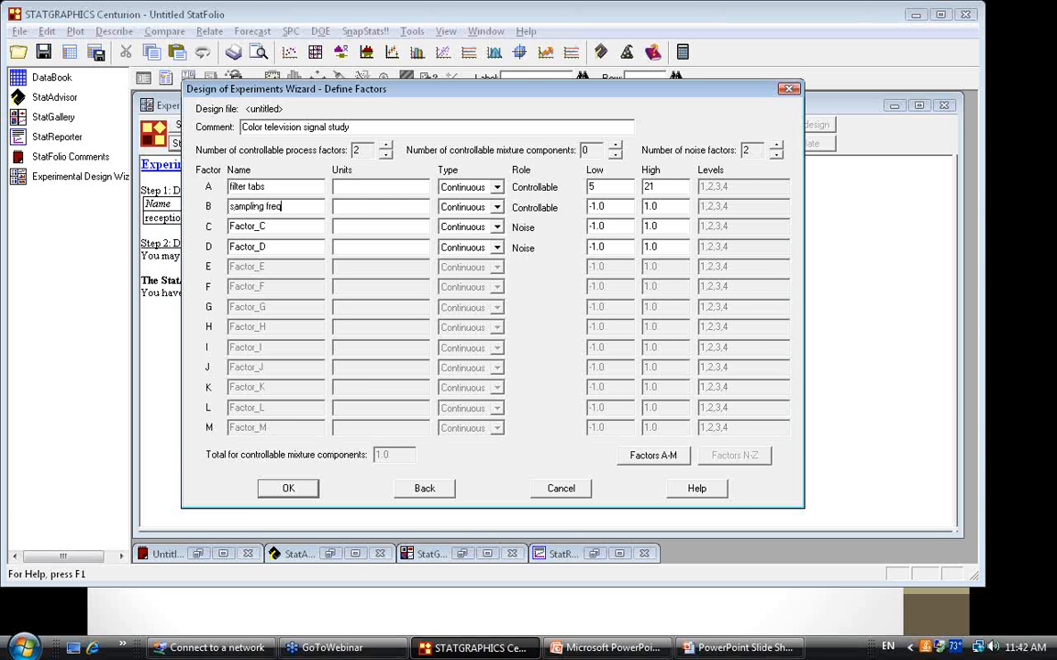
type("uency")
left_click_drag(616, 206, 581, 212)
type("6.25")
key("Tab")
type("13.6")
key("BackSpace")
type("5")
Name noise factor C "image bits" and set its low level to 256 and its high level to 512.
left_click_drag(317, 226, 196, 227)
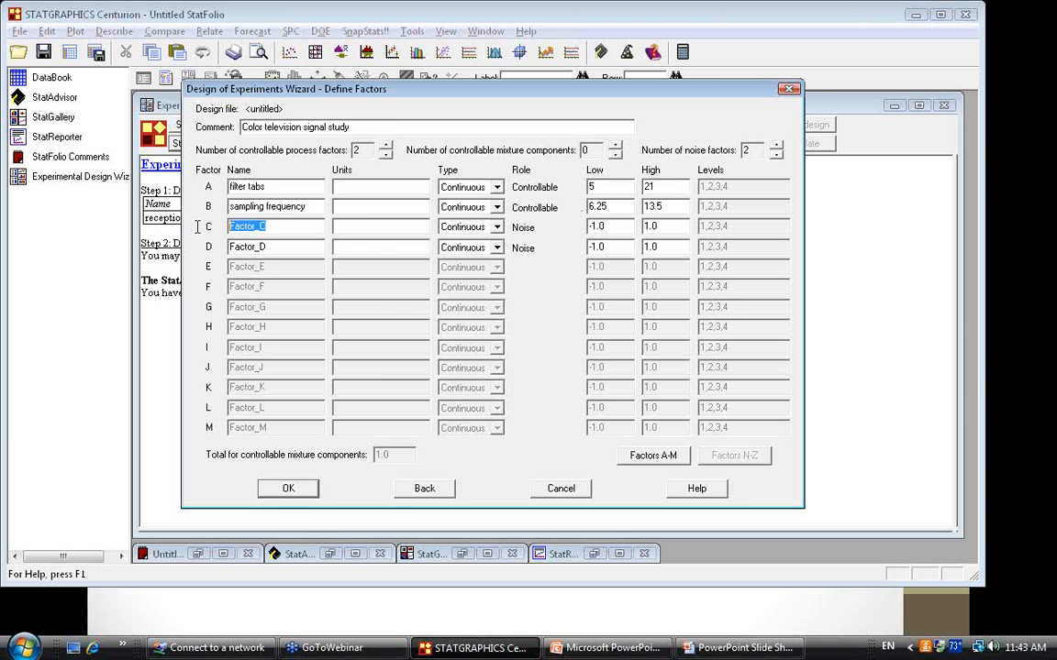
type("image bits")
key("Tab")
key("Tab")
key("Tab")
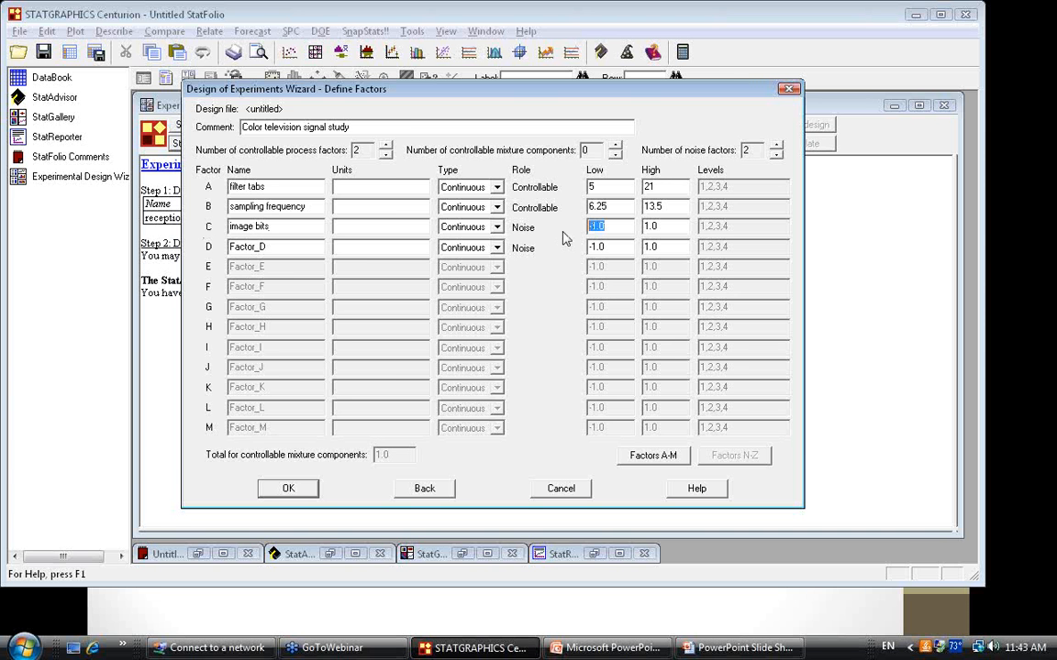
type("256")
key("Tab")
type("512")
Name noise factor D "voltage" with a low level of 100 and a high level of 200, and accept the factor definitions.
key("Tab")
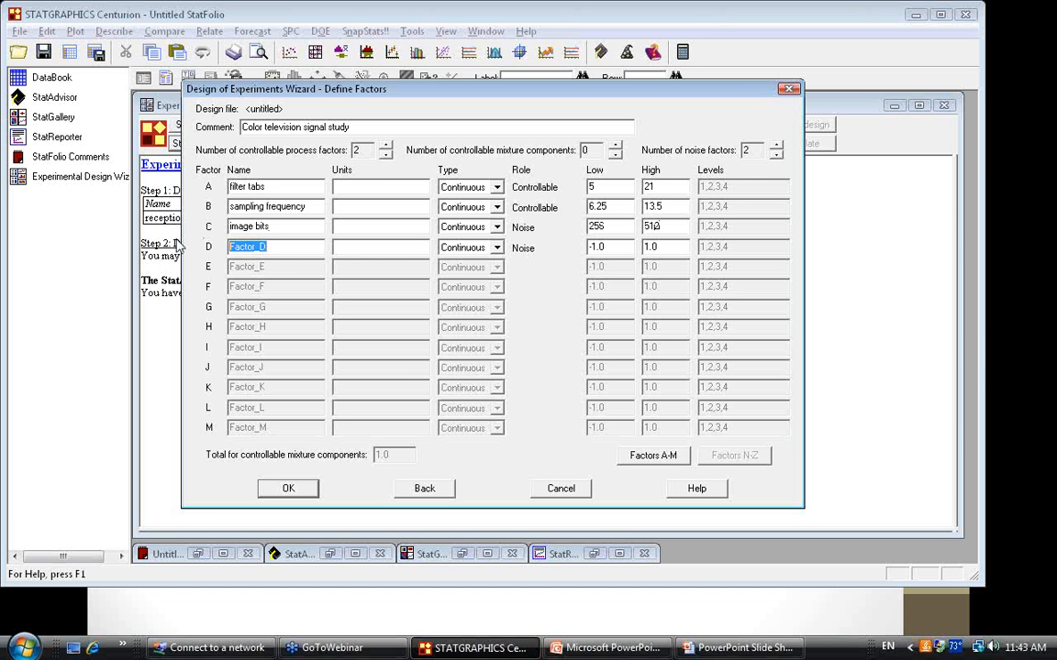
type("voltage")
key("Tab")
key("Tab")
key("Tab")
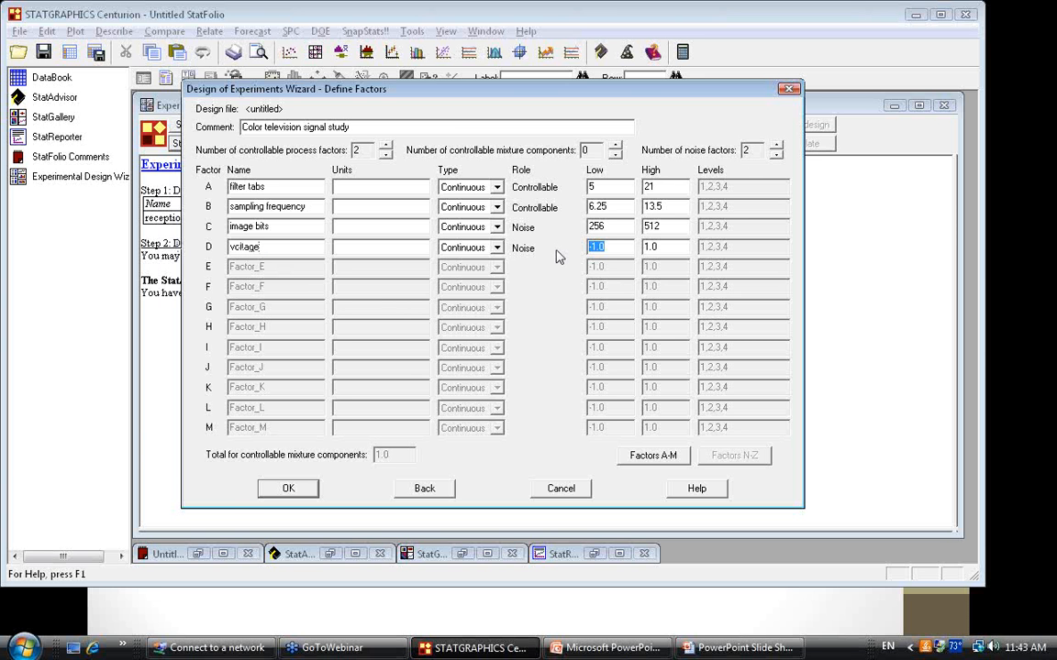
type("100")
key("Tab")
type("990")
left_click(288, 488)
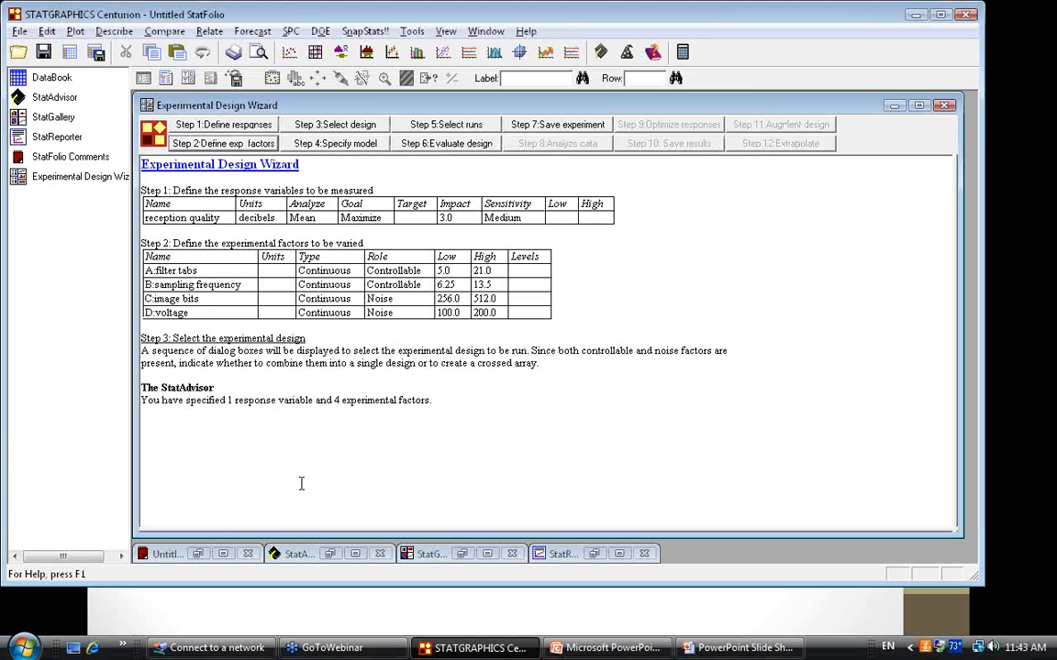
Create a combined-array multilevel factorial design with 3 levels each for filter tabs and sampling frequency.
left_click(364, 125)
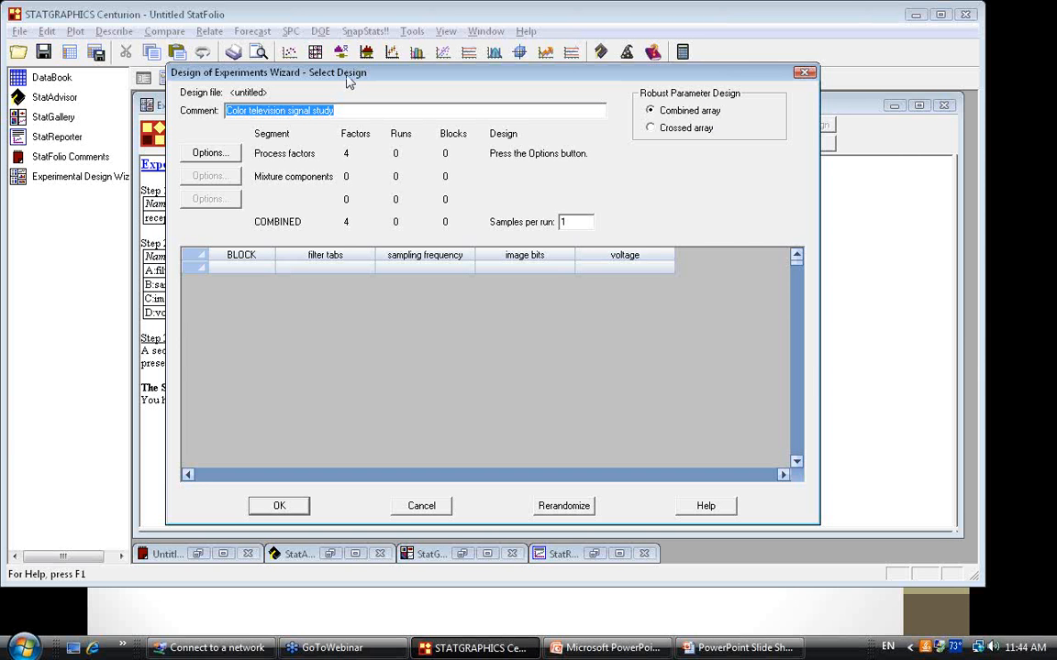
left_click(202, 156)
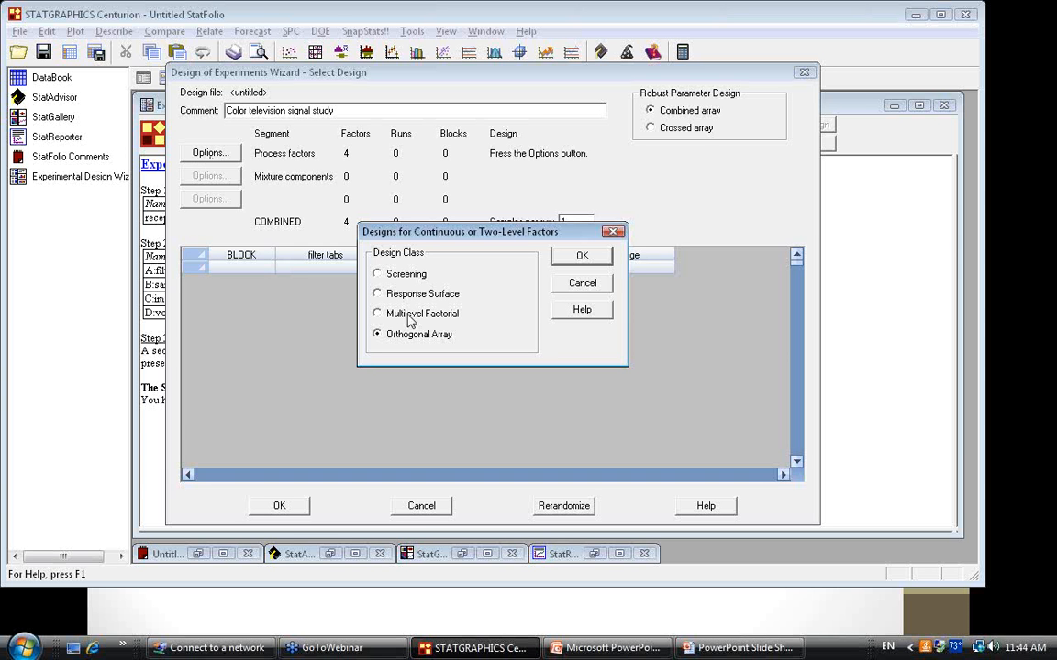
left_click(377, 314)
left_click(581, 256)
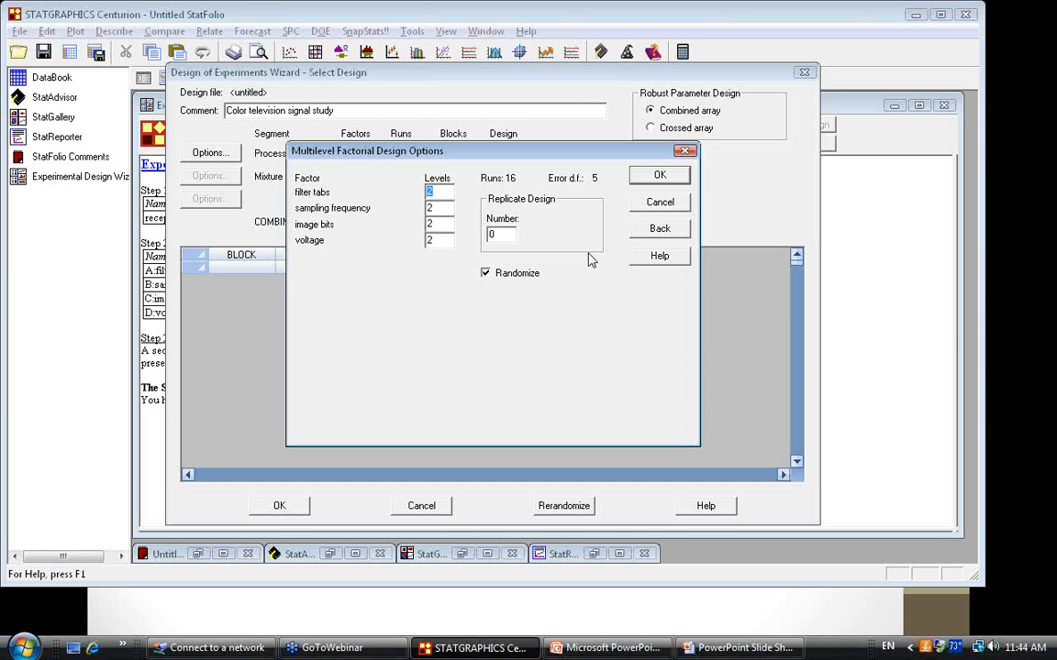
type("3")
double_click(438, 208)
type("3")
left_click(668, 177)
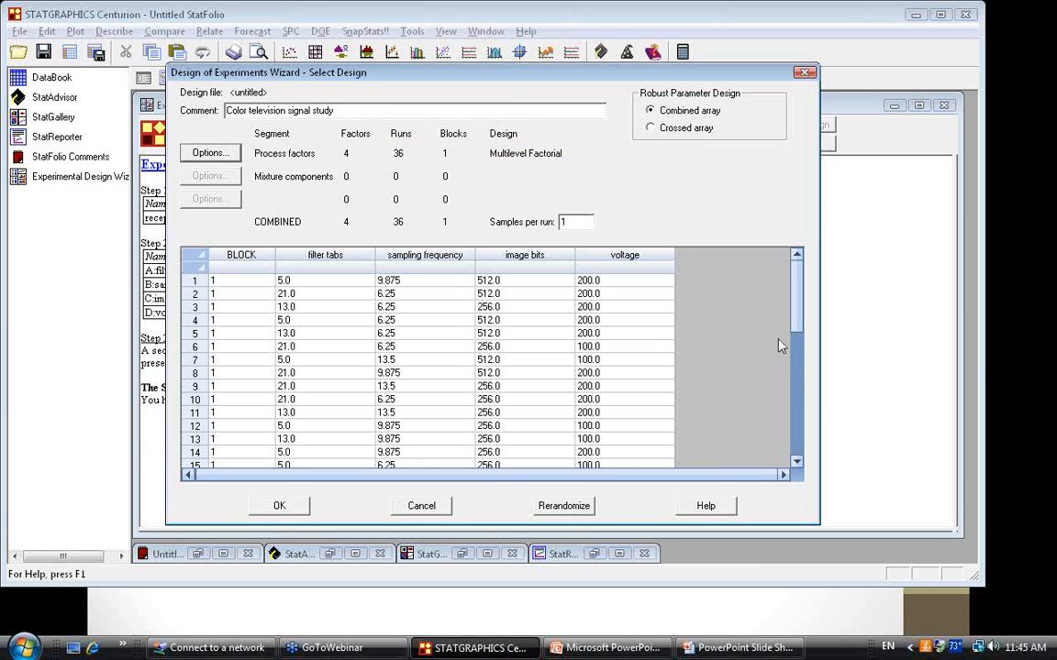
left_click(796, 462)
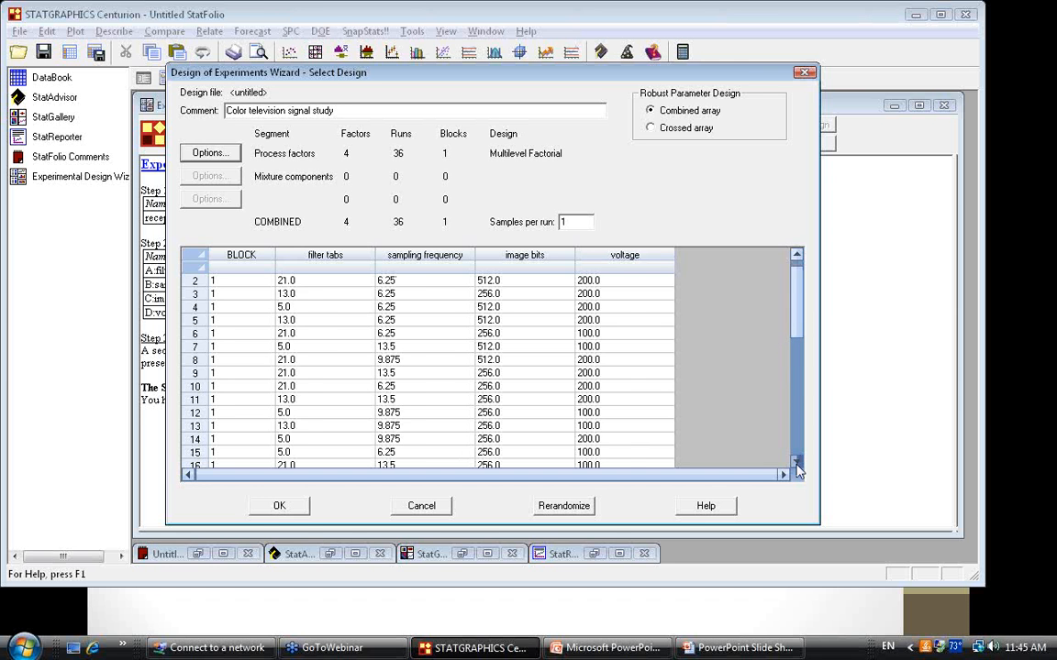
left_click_drag(796, 462, 795, 272)
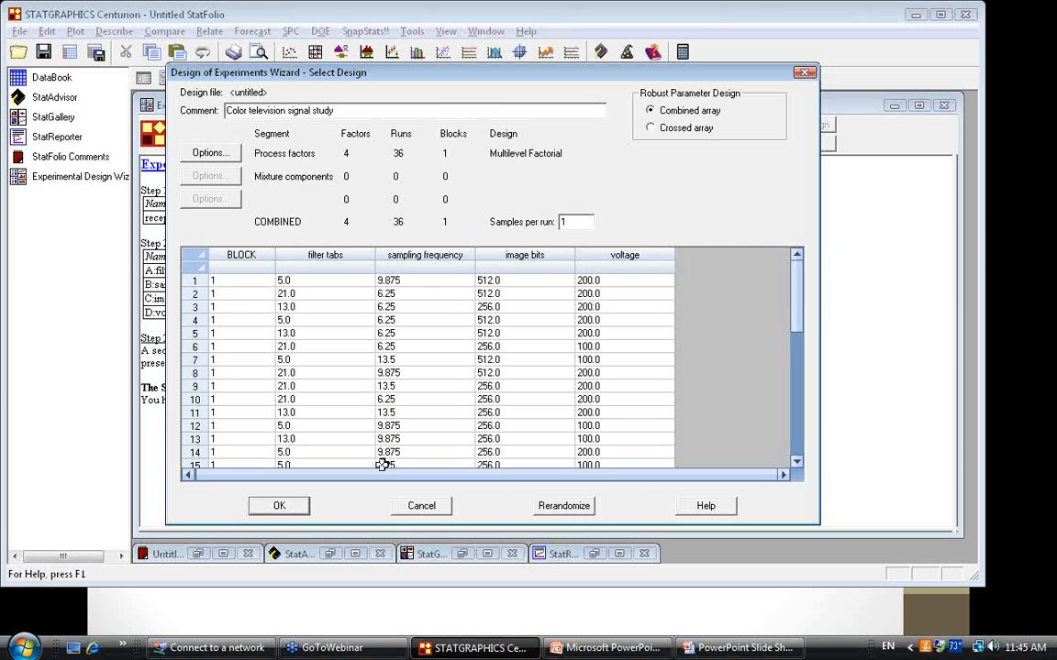
left_click(275, 507)
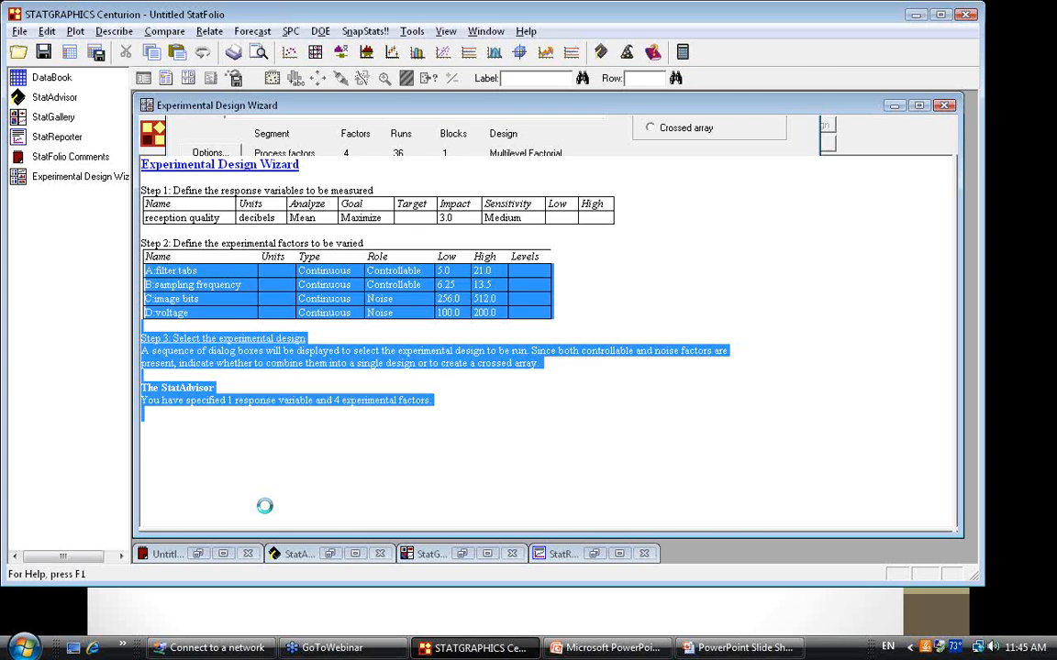
Examine the generated design in the DataBook through to the reception quality response column.
left_click(57, 79)
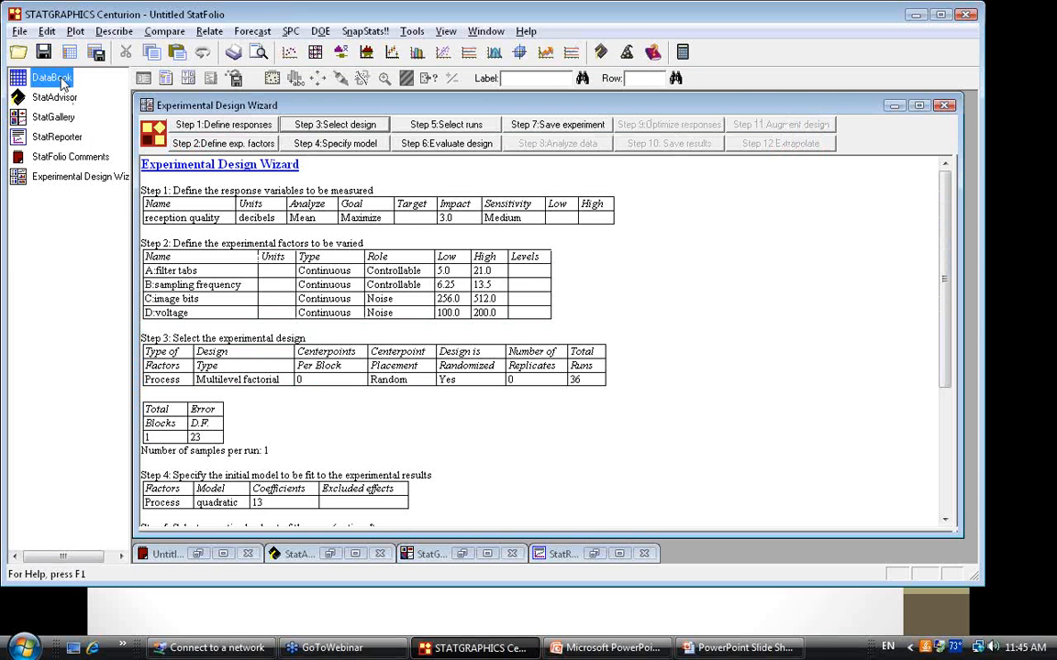
double_click(59, 80)
left_click(710, 158)
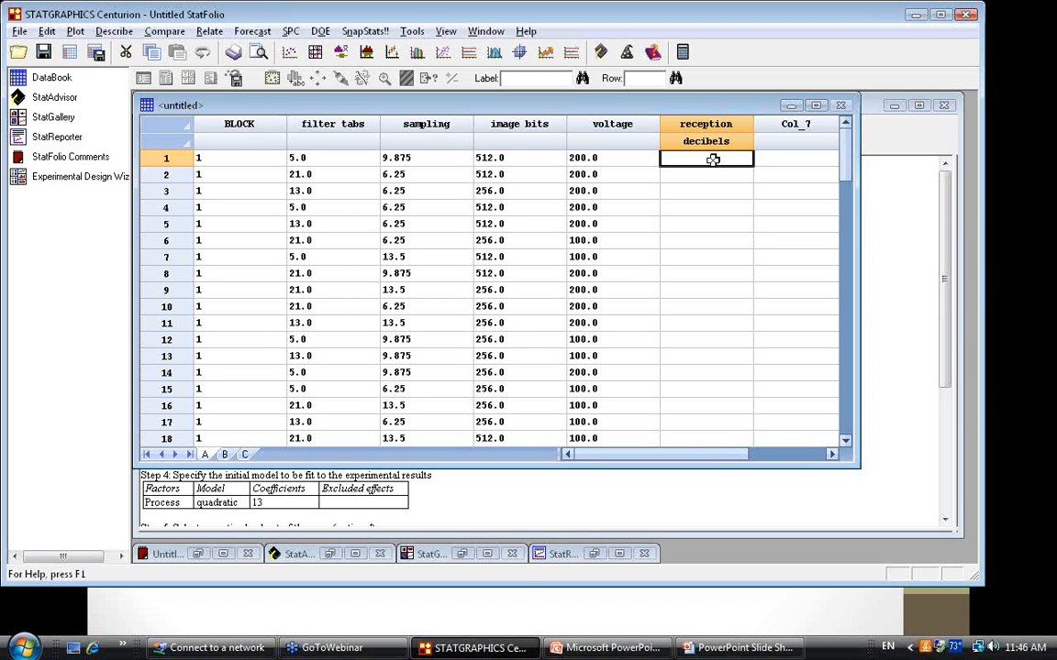
Start a new, empty StatFolio in place of the television signal design session.
left_click(20, 33)
left_click(33, 47)
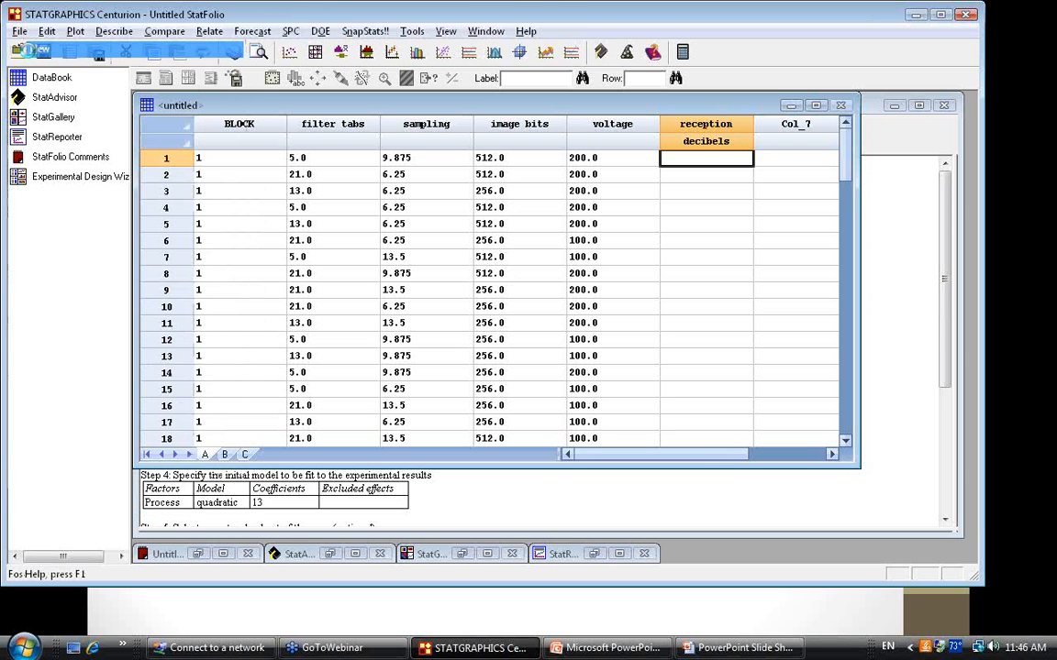
left_click(536, 339)
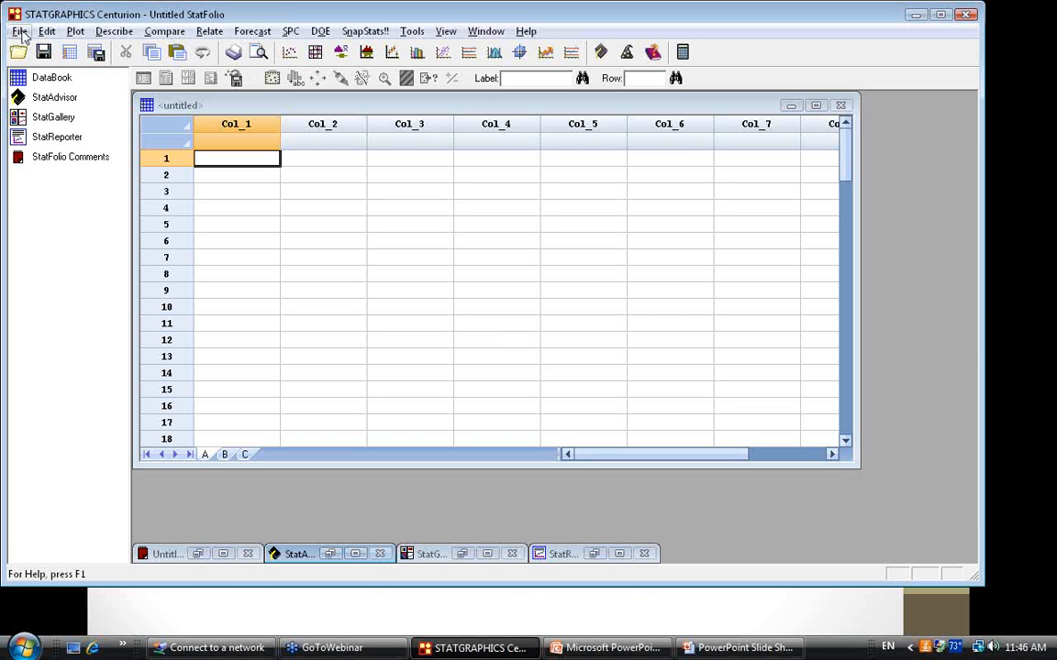
Open the STATGRAPHICS experiment file tvsignal.sgx from the Webinar folder and display its data in the DataBook.
left_click(72, 56)
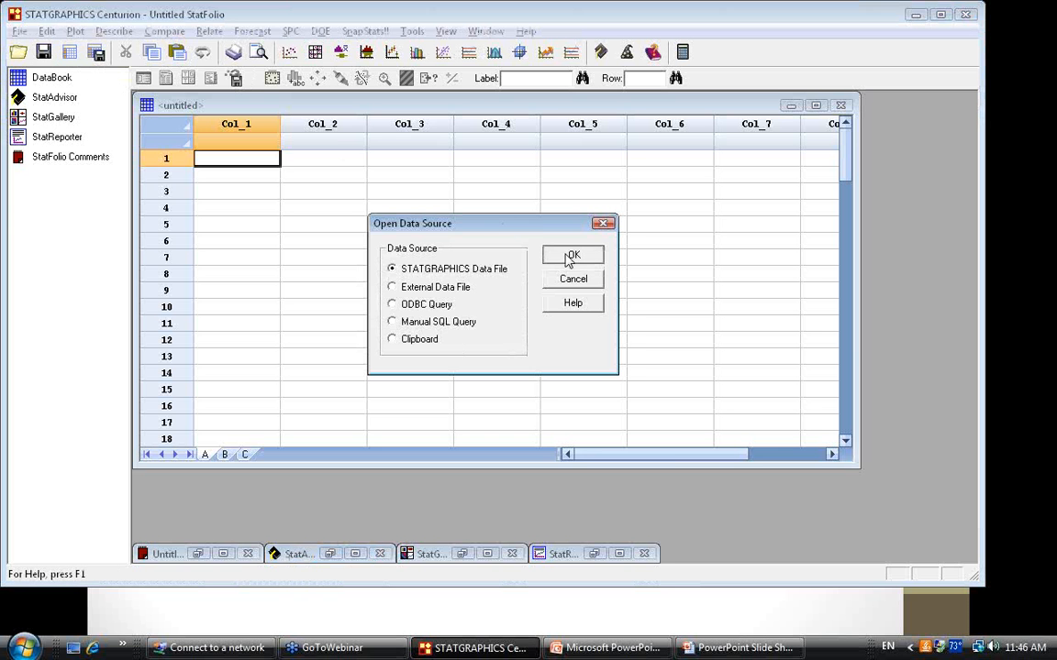
left_click(567, 259)
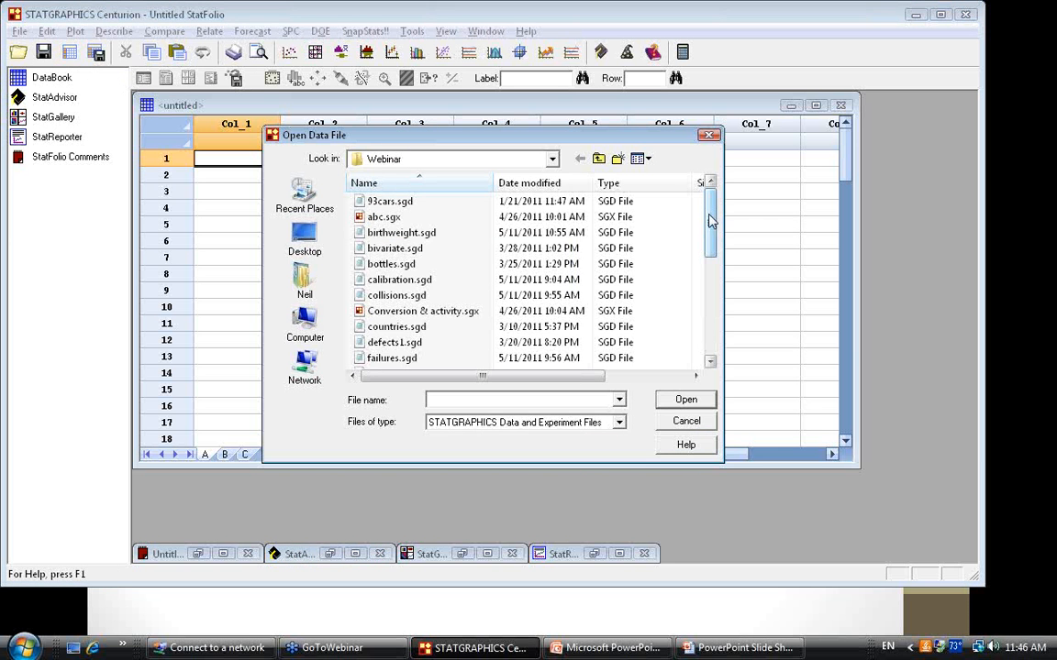
left_click_drag(711, 220, 710, 325)
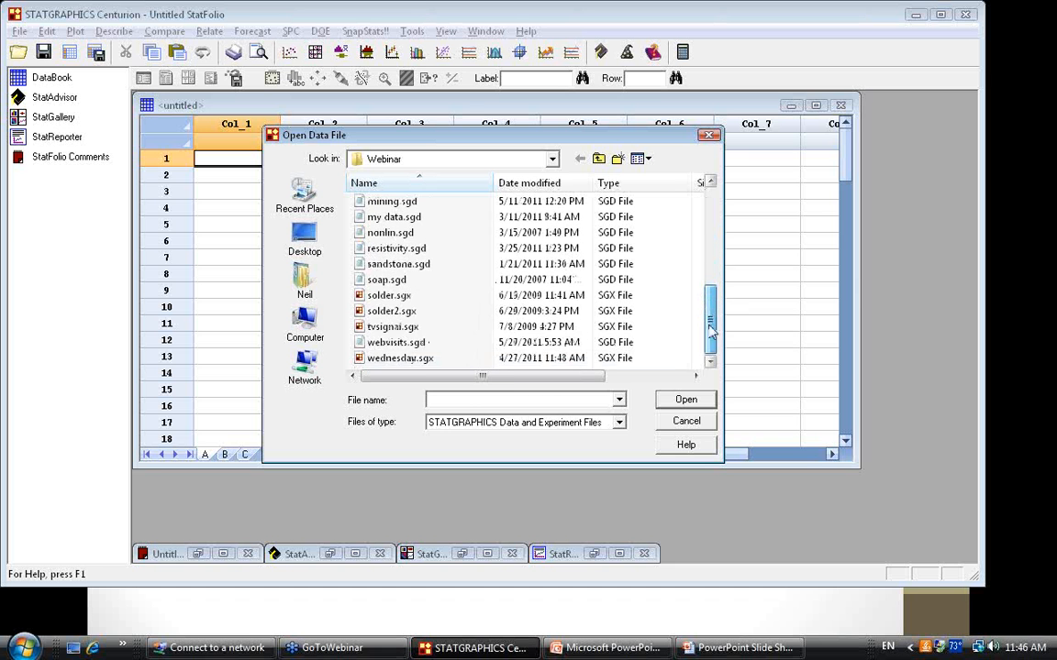
left_click(391, 328)
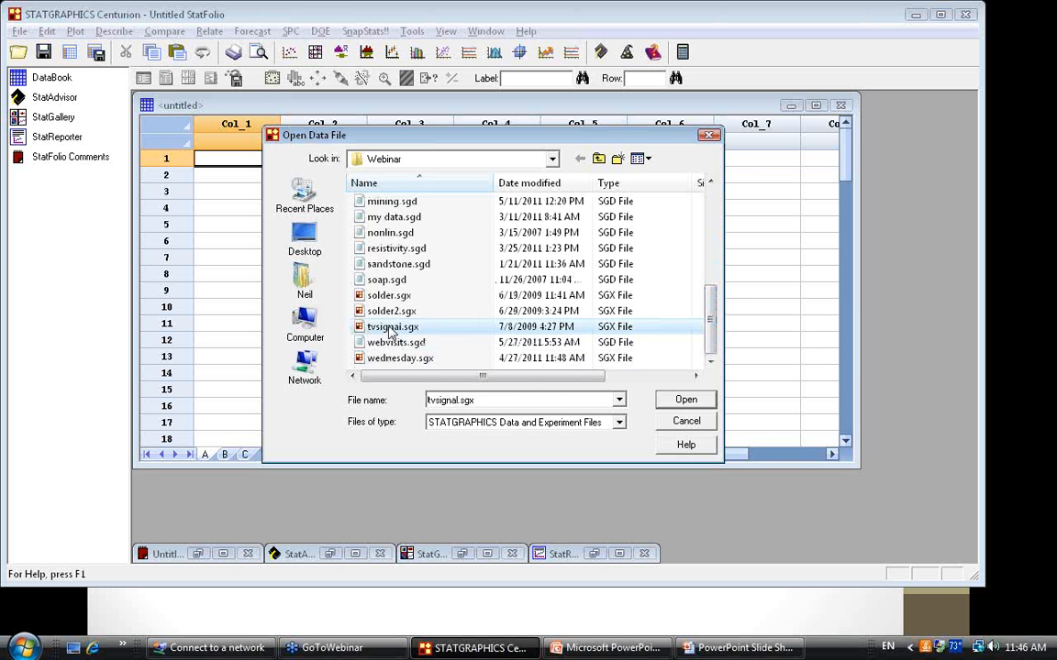
left_click(684, 400)
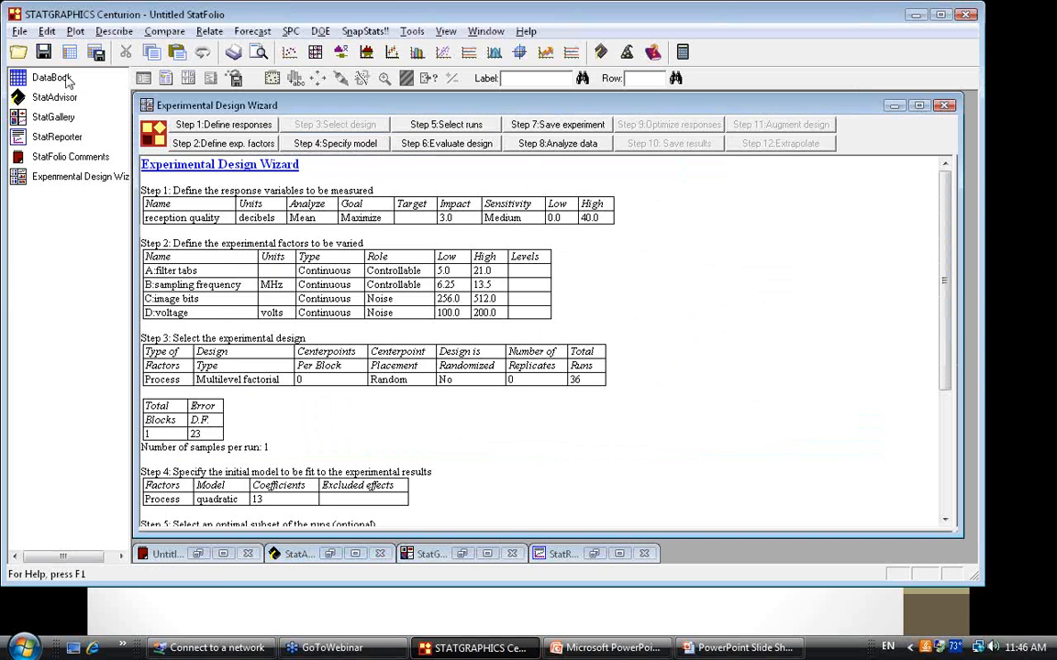
left_click(64, 79)
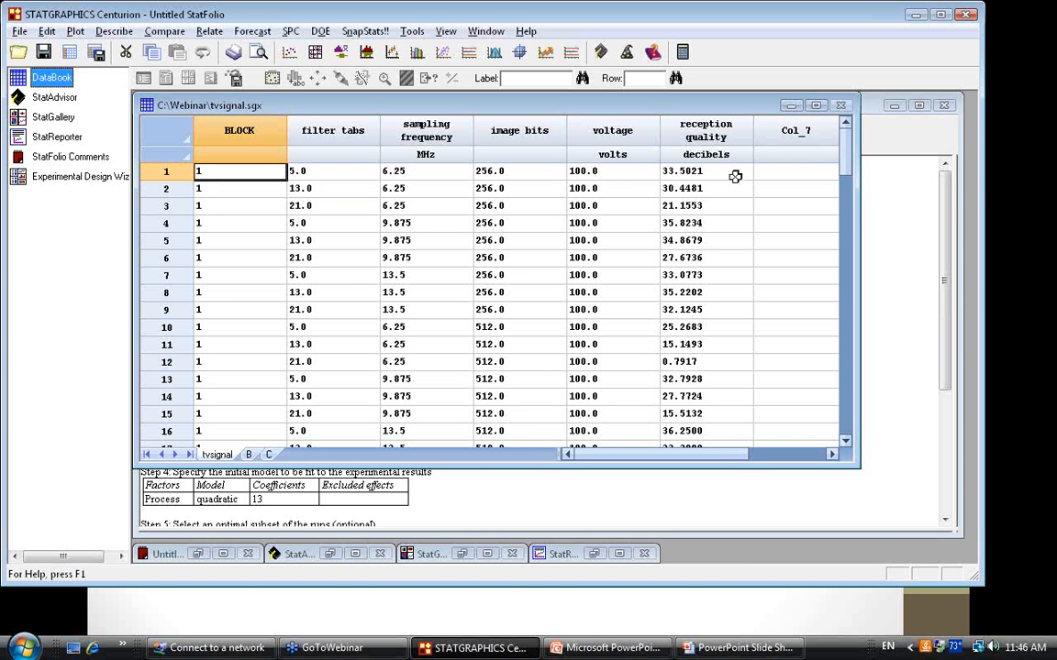
Analyze the reception quality data with no transformation and enlarge the standardized Pareto chart.
left_click(735, 177)
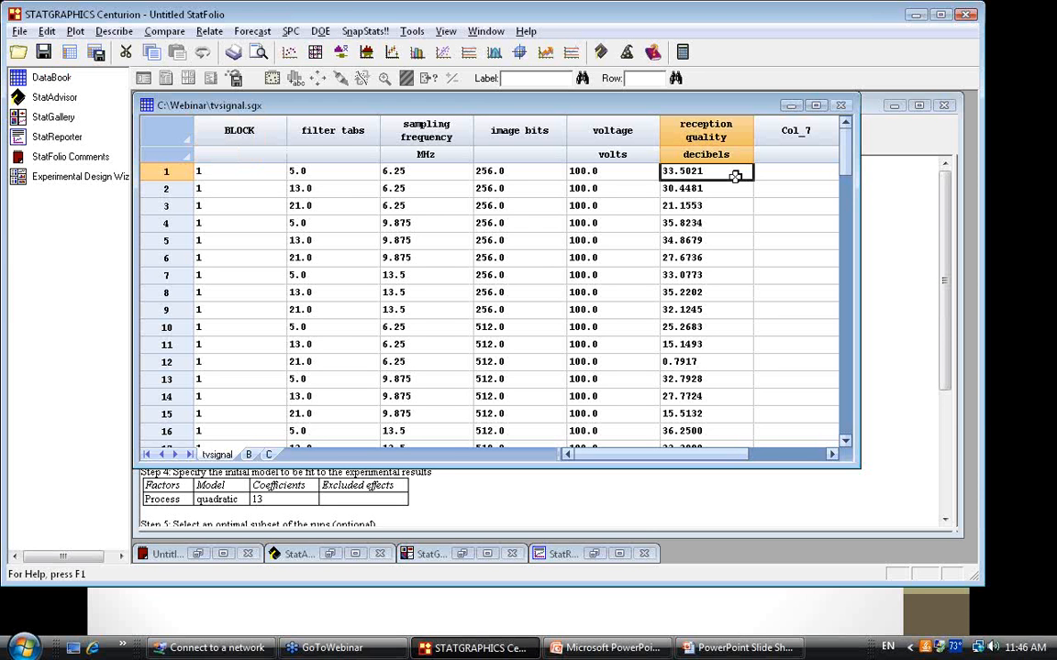
left_click(908, 349)
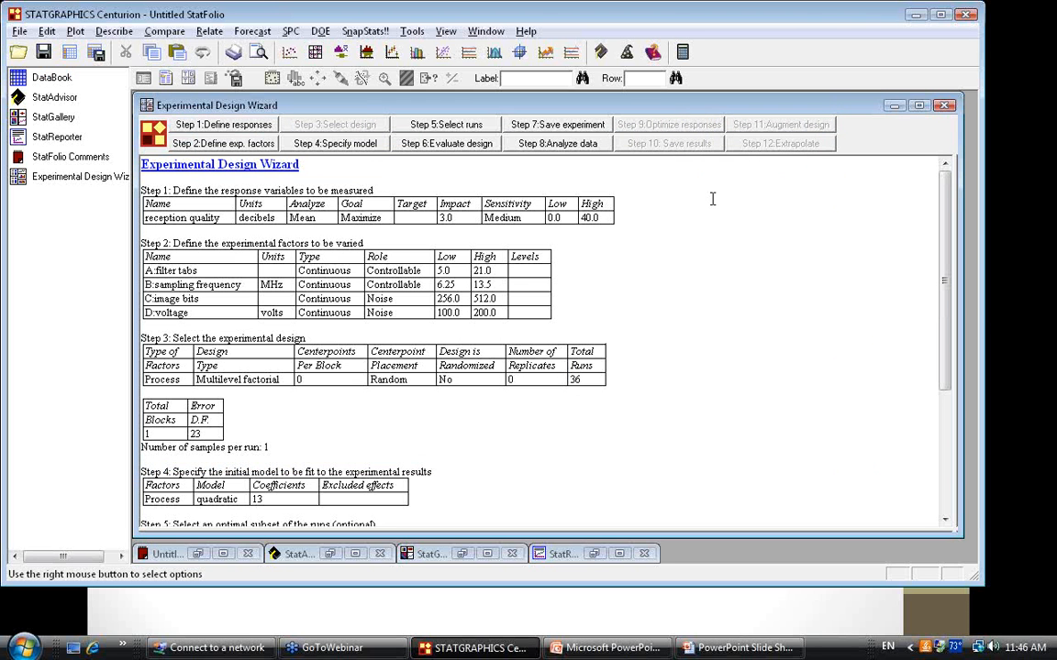
left_click(555, 146)
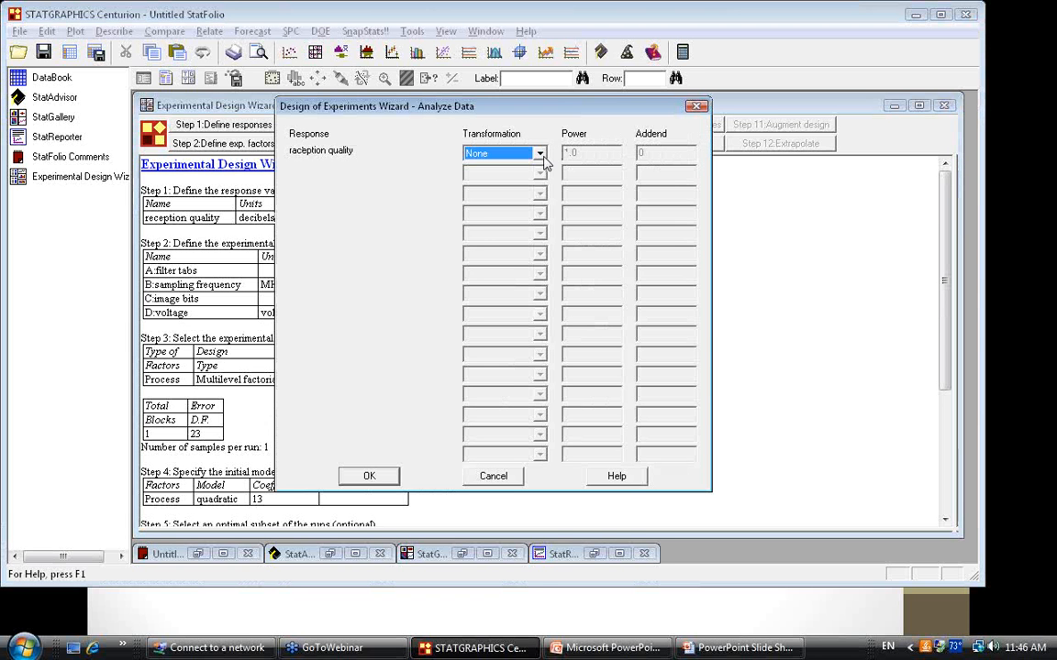
left_click(540, 154)
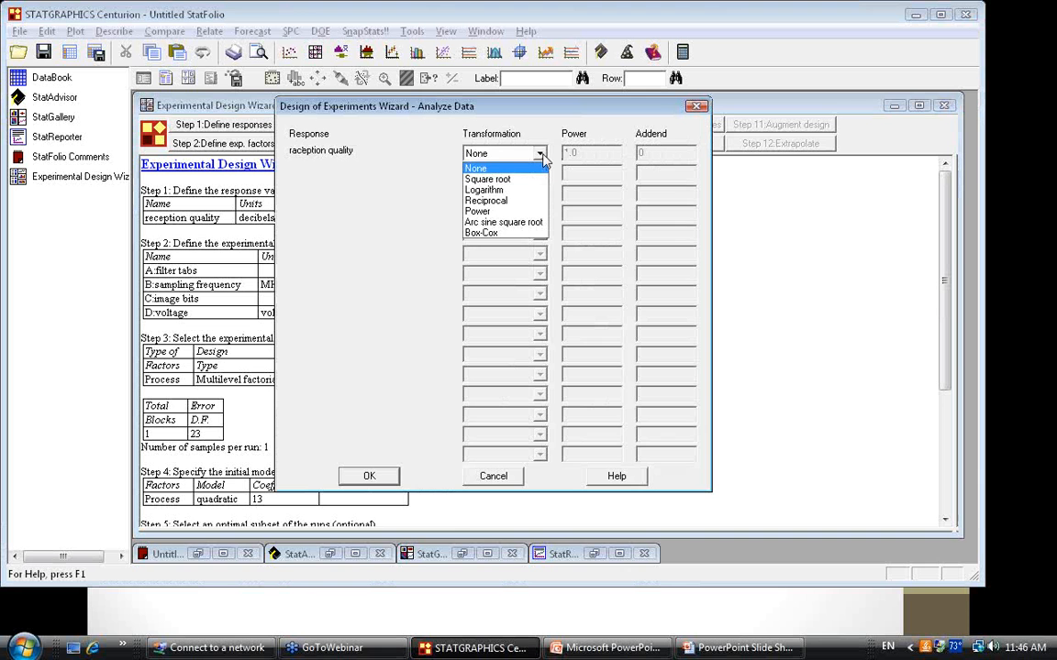
left_click(539, 136)
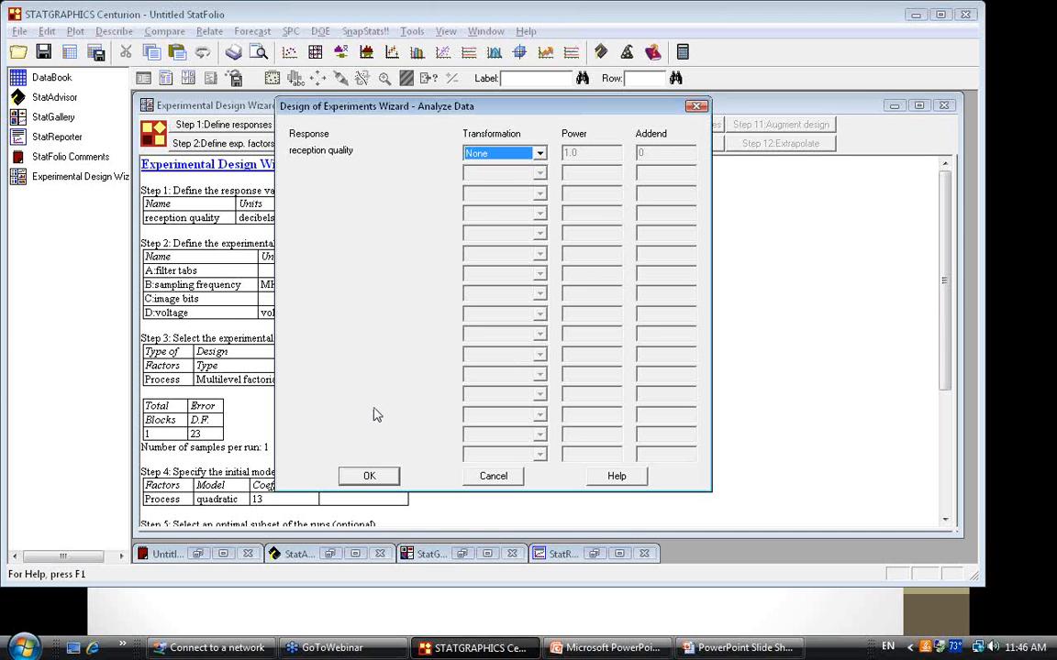
left_click(370, 477)
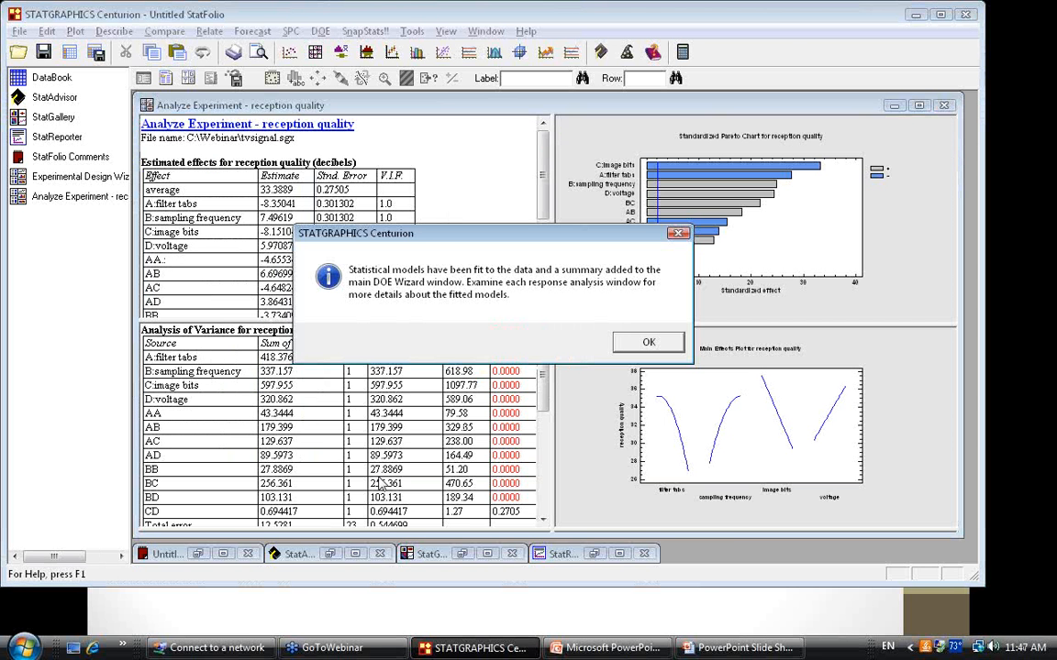
left_click(642, 343)
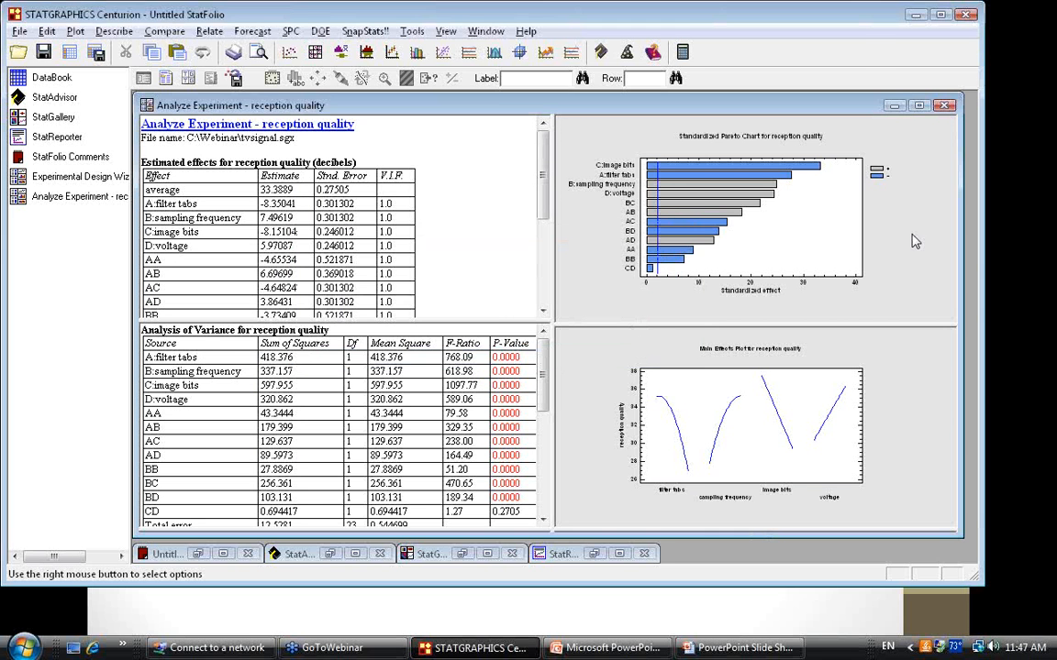
double_click(820, 213)
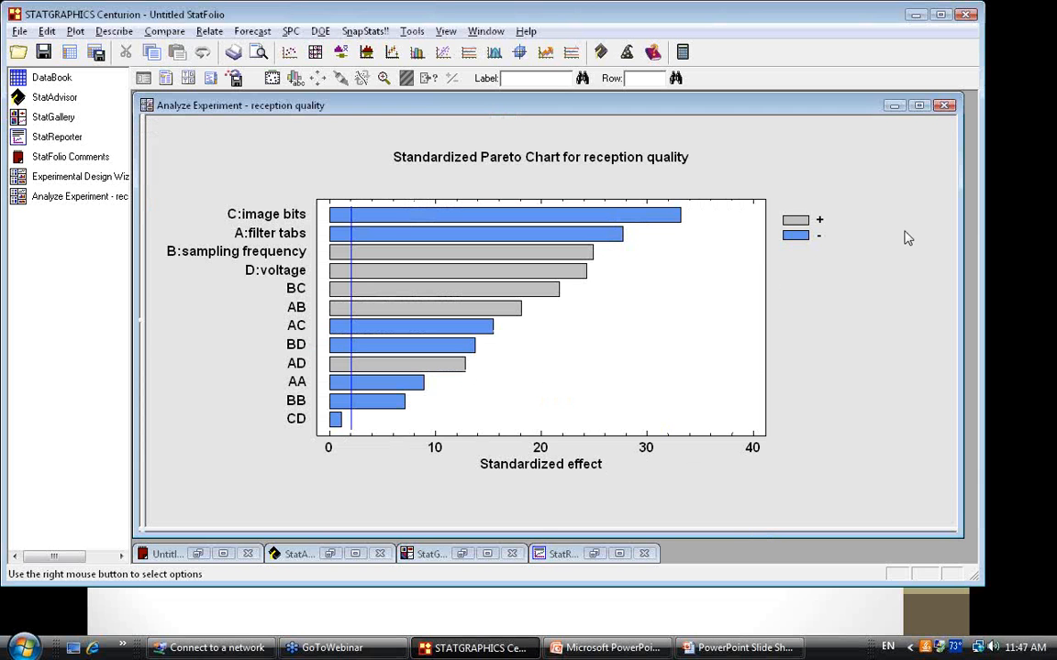
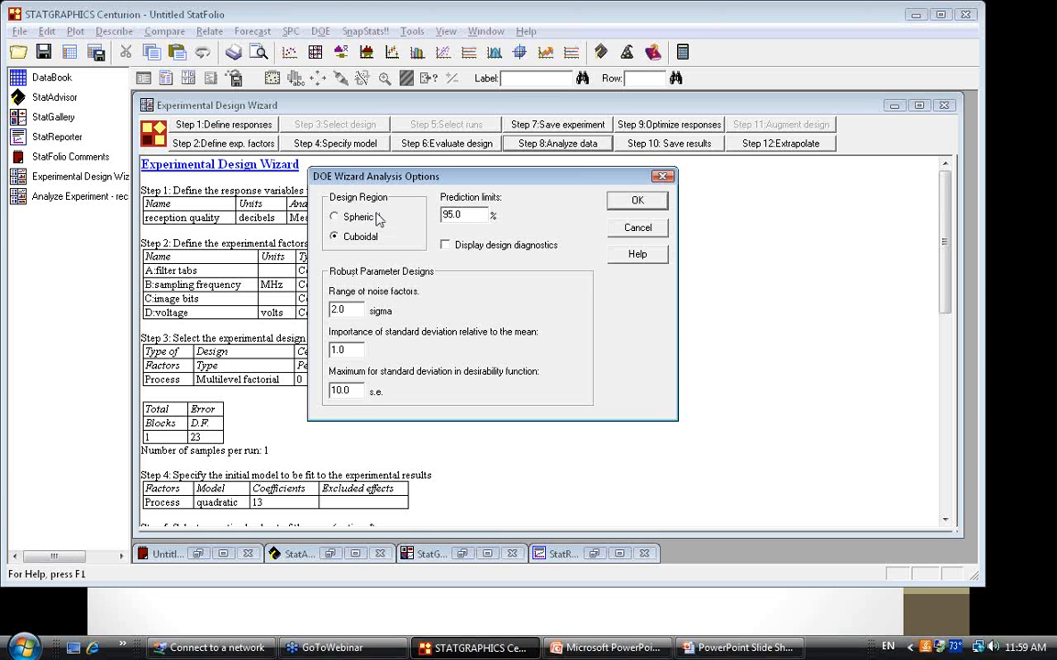
Review the wizard's robust parameter analysis options alongside the desirability formula slide in PowerPoint, and leave the options without changing them.
left_click(378, 217)
left_click(375, 238)
left_click_drag(524, 176, 773, 175)
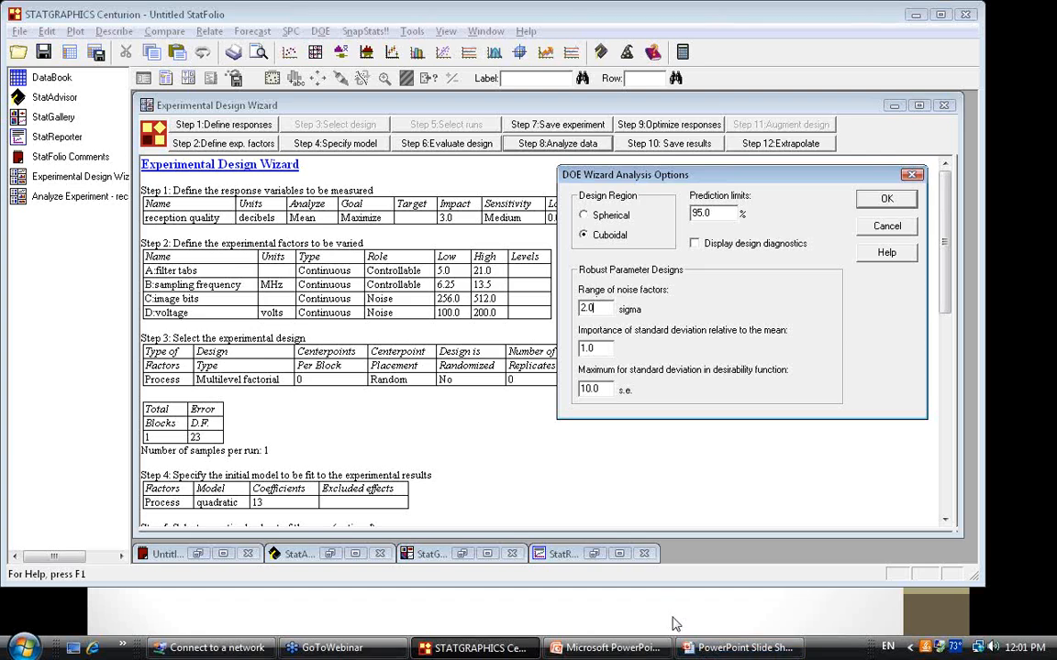
left_click(699, 647)
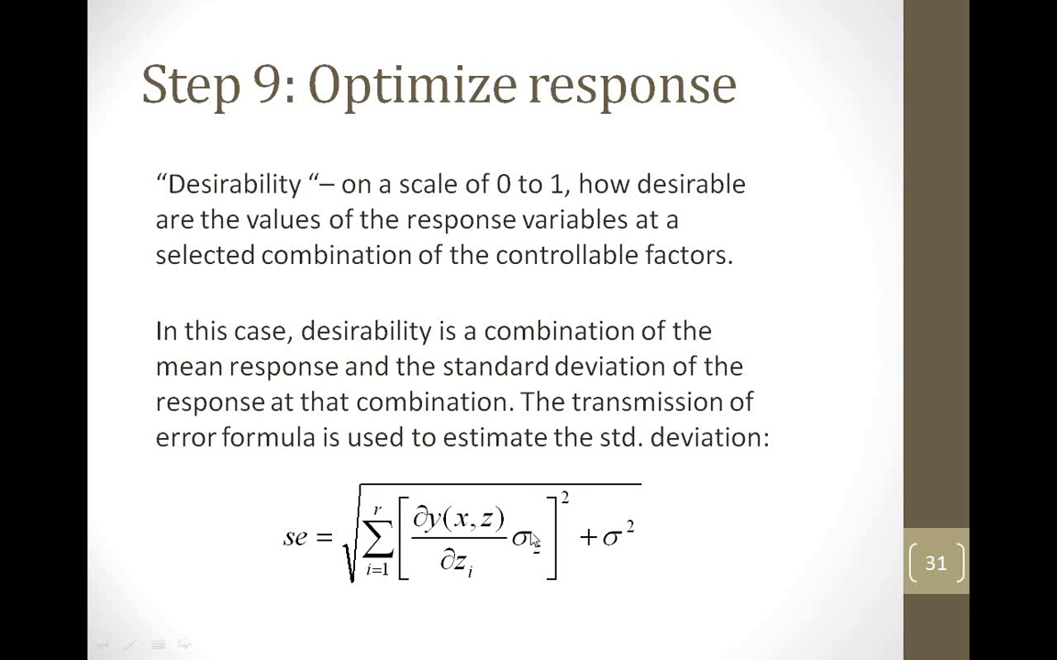
key("alt+Tab")
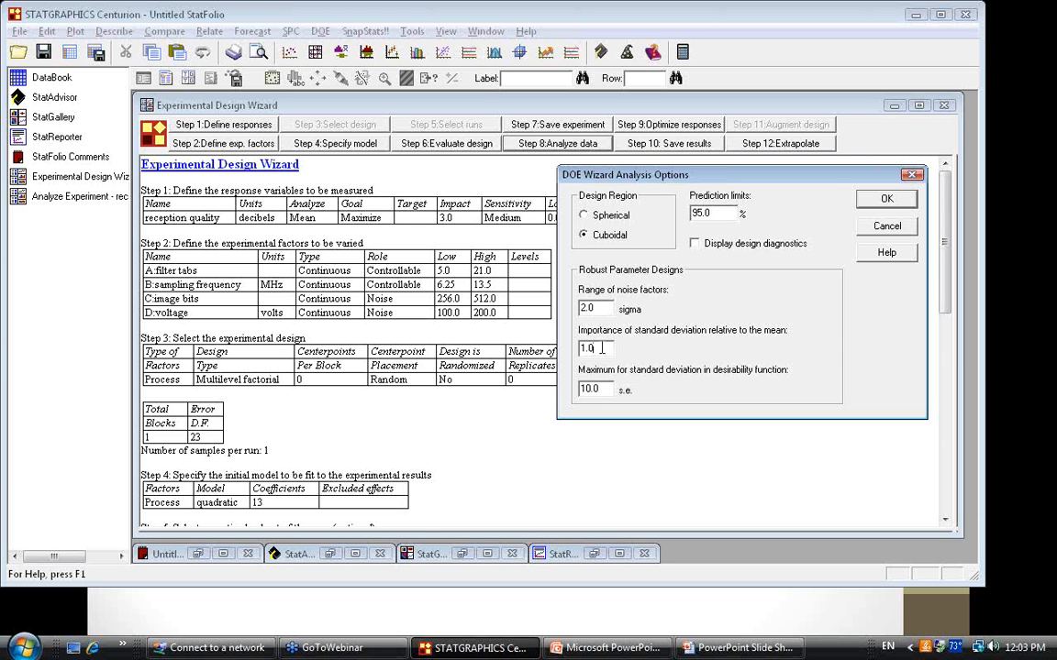
left_click(888, 227)
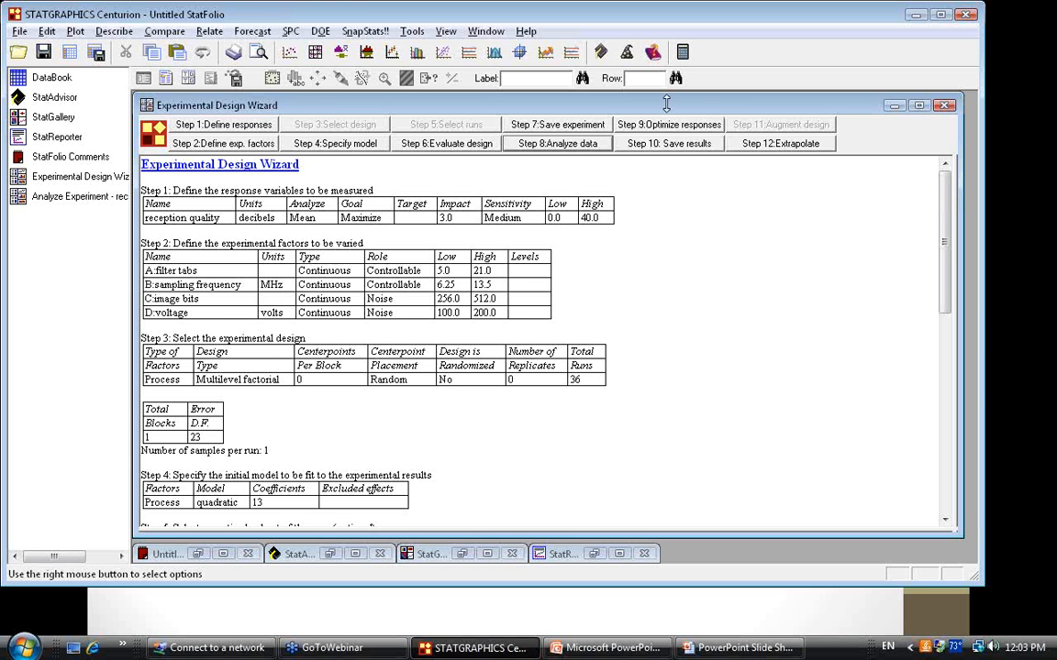
Optimize the responses with all six starting options enabled, from center of design through all vertices.
left_click(652, 128)
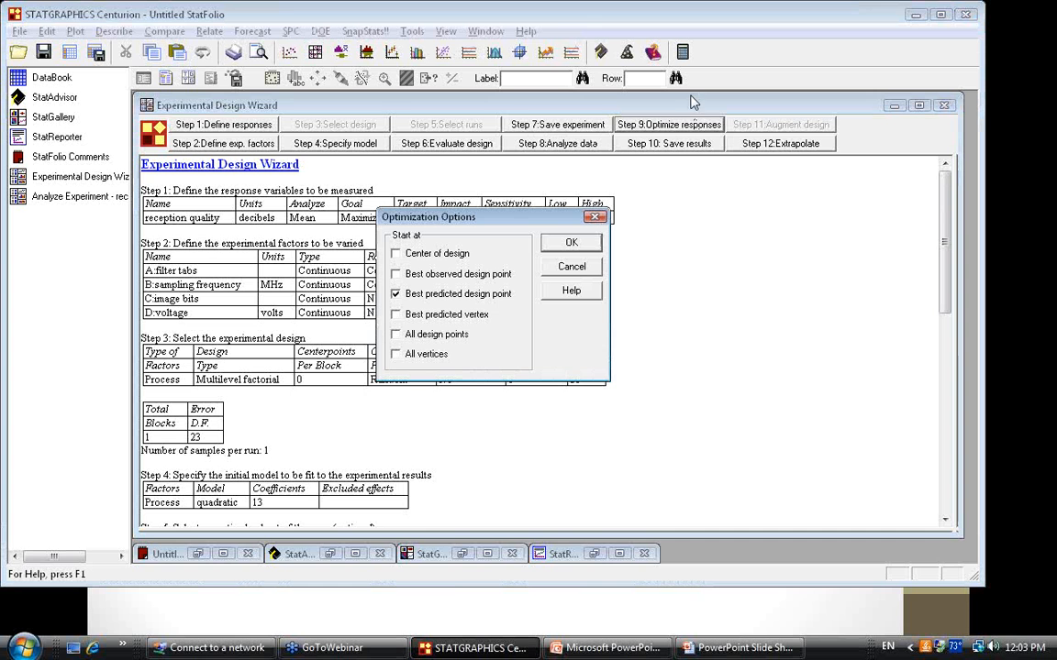
left_click(394, 253)
left_click(395, 273)
left_click(395, 313)
left_click(396, 334)
left_click(395, 354)
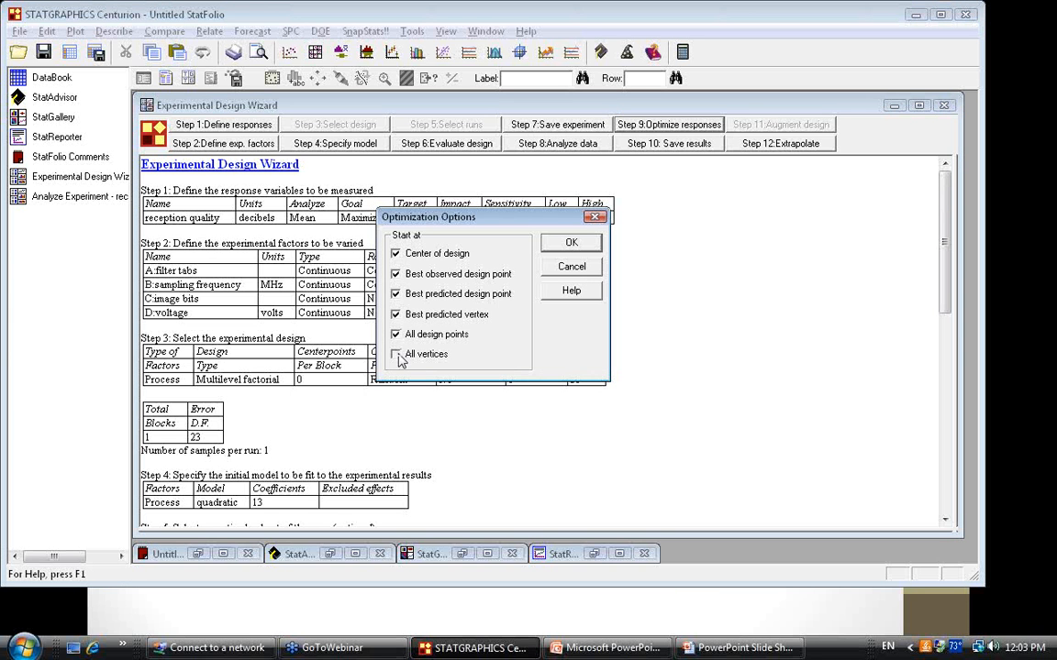
left_click(563, 245)
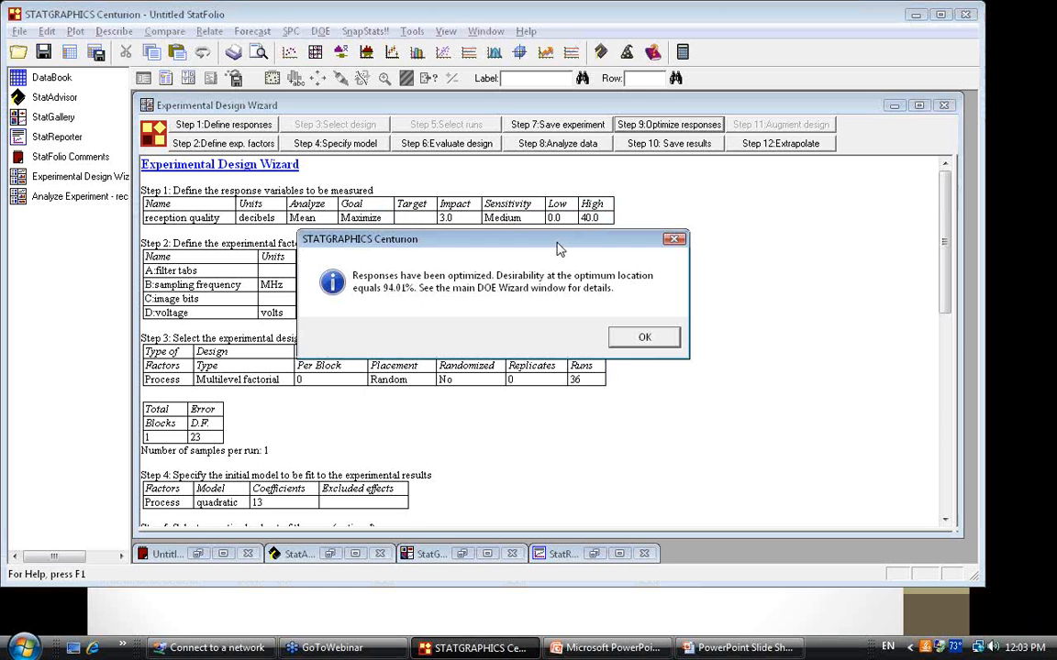
left_click(644, 338)
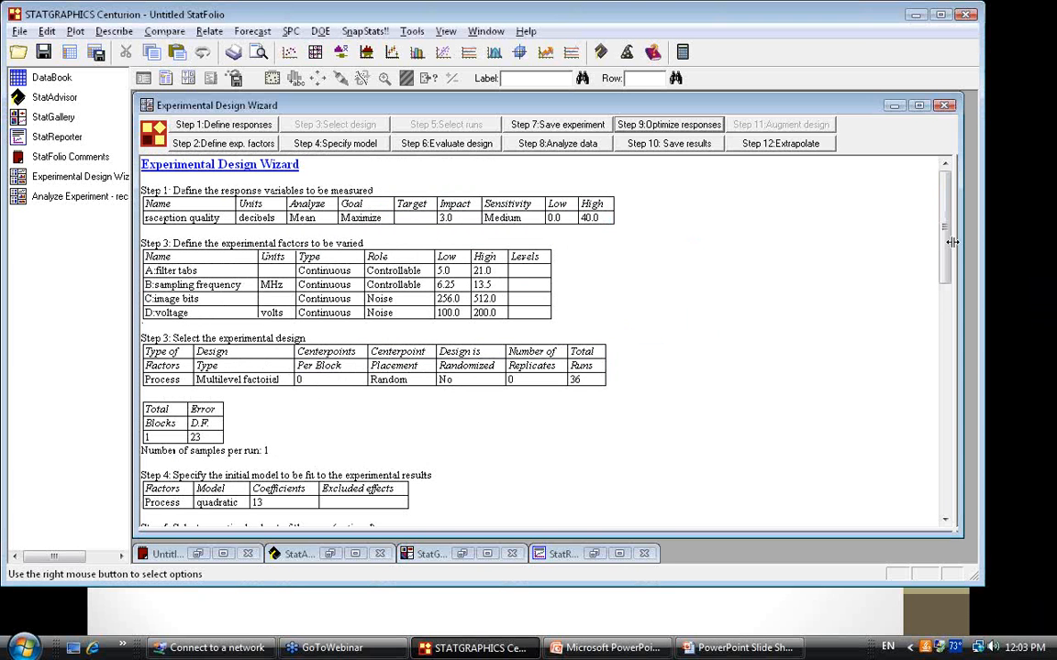
Examine the Step 9 results for the optimum factor settings, predicted reception quality with its limits, and standard deviation.
left_click_drag(944, 245, 950, 412)
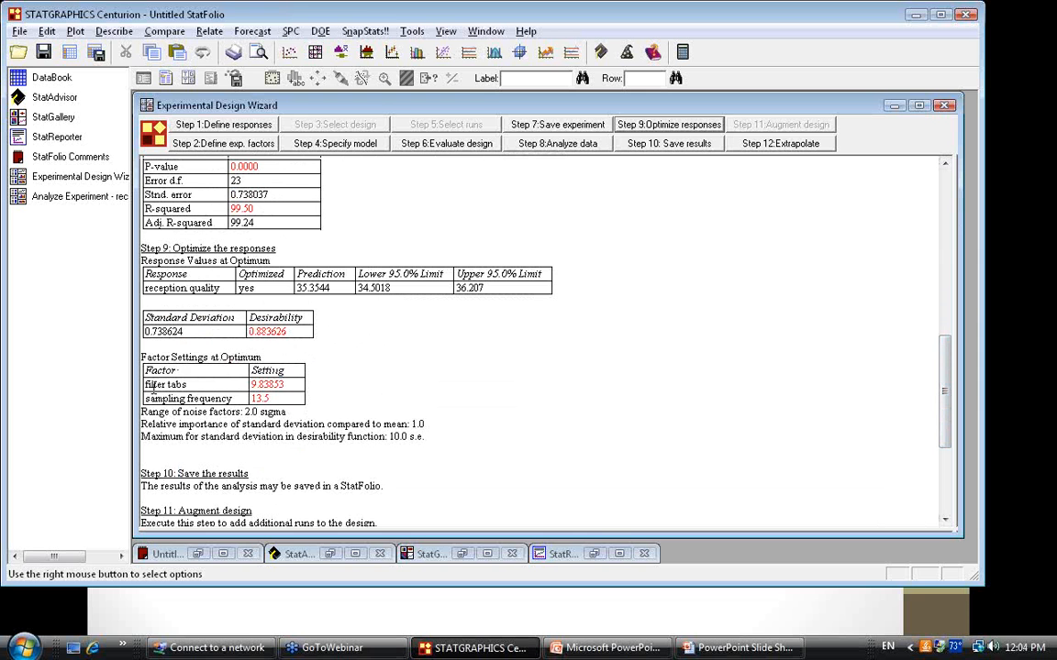
left_click_drag(136, 401, 138, 385)
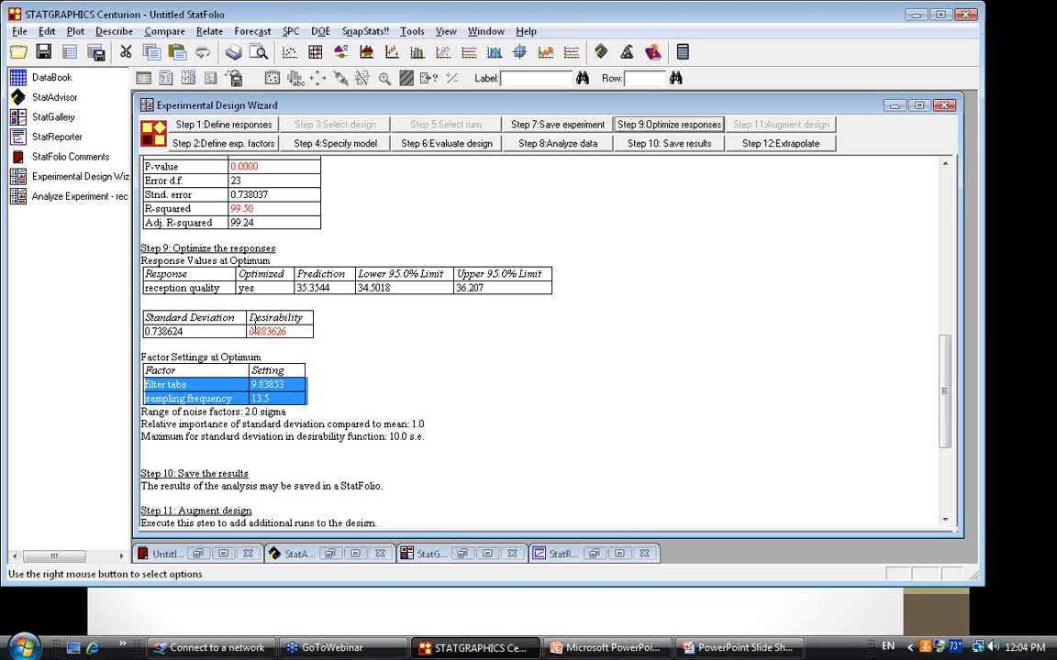
left_click(306, 259)
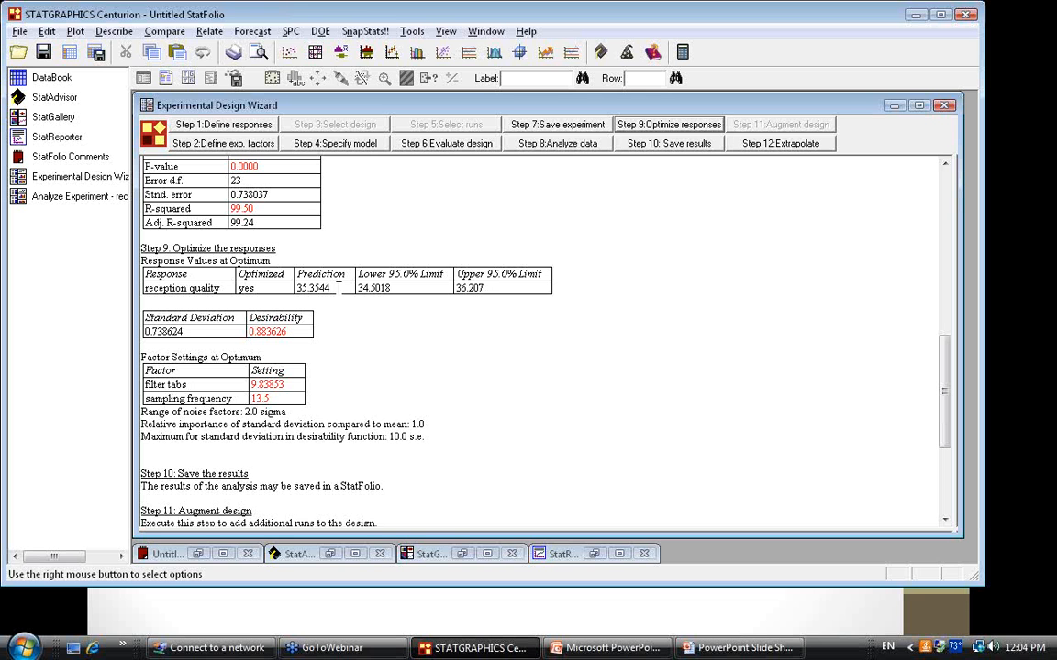
left_click(439, 288)
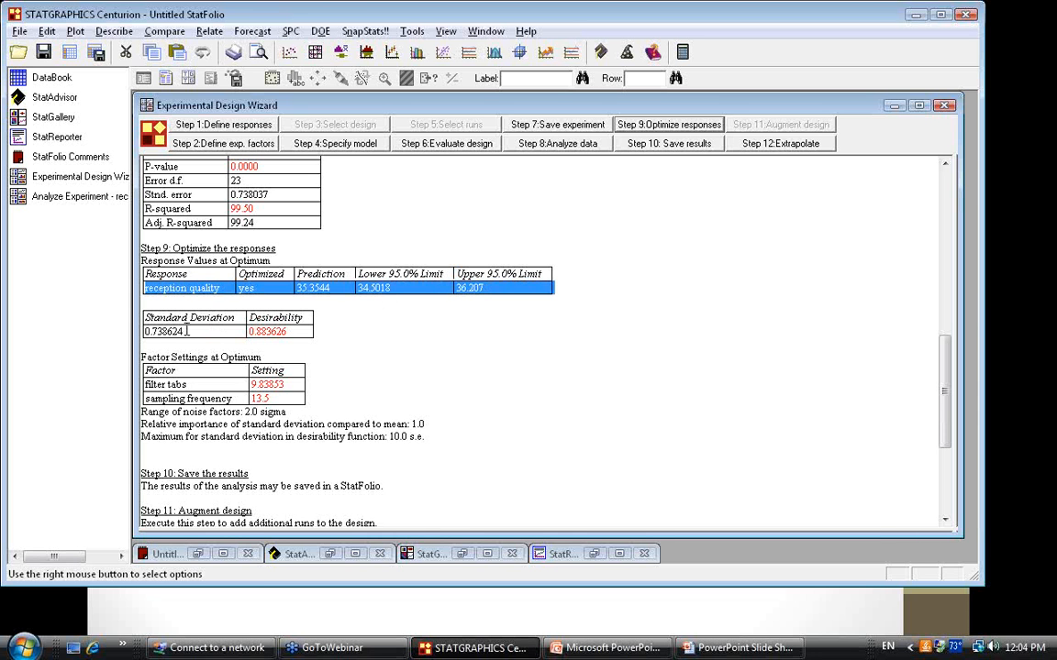
left_click_drag(183, 331, 151, 343)
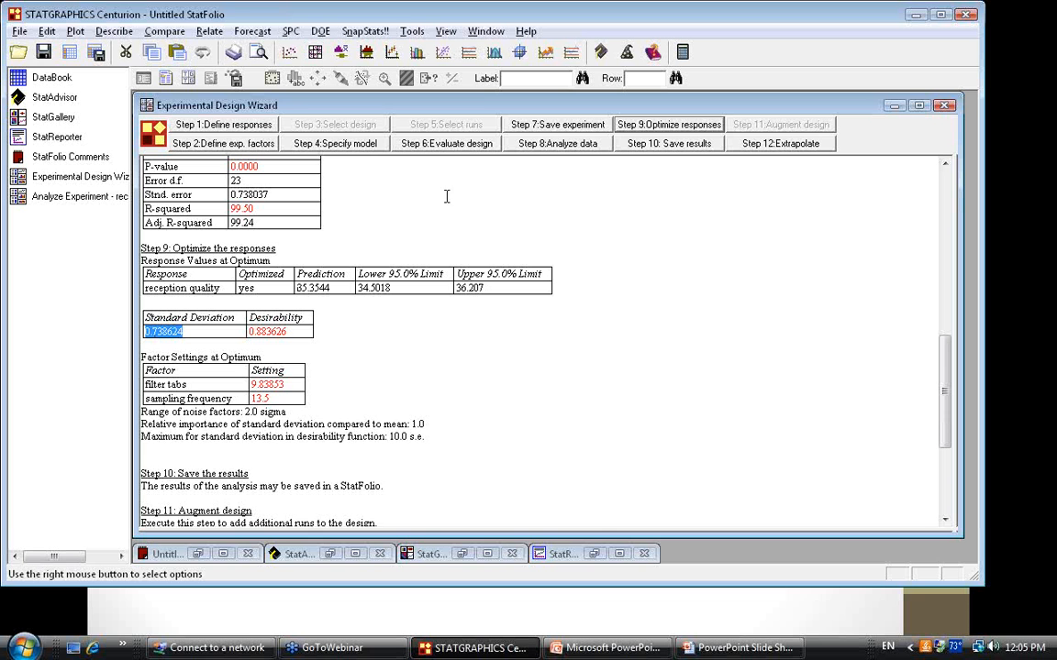
Add the Desirability Plot to the Experimental Design Wizard output and enlarge it.
left_click(447, 145)
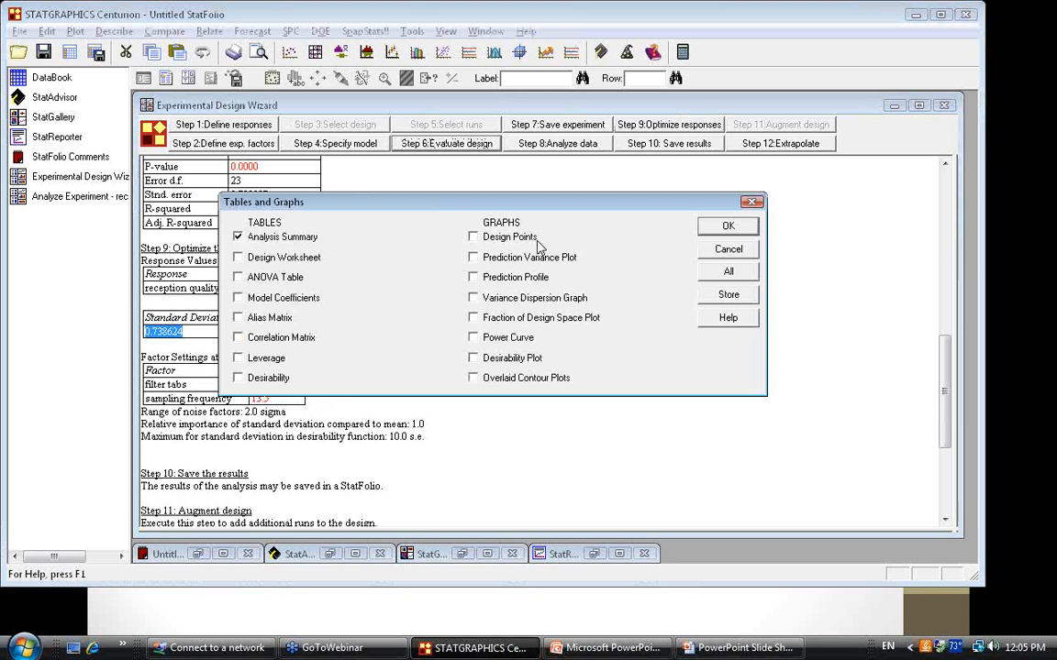
left_click(507, 361)
left_click(734, 227)
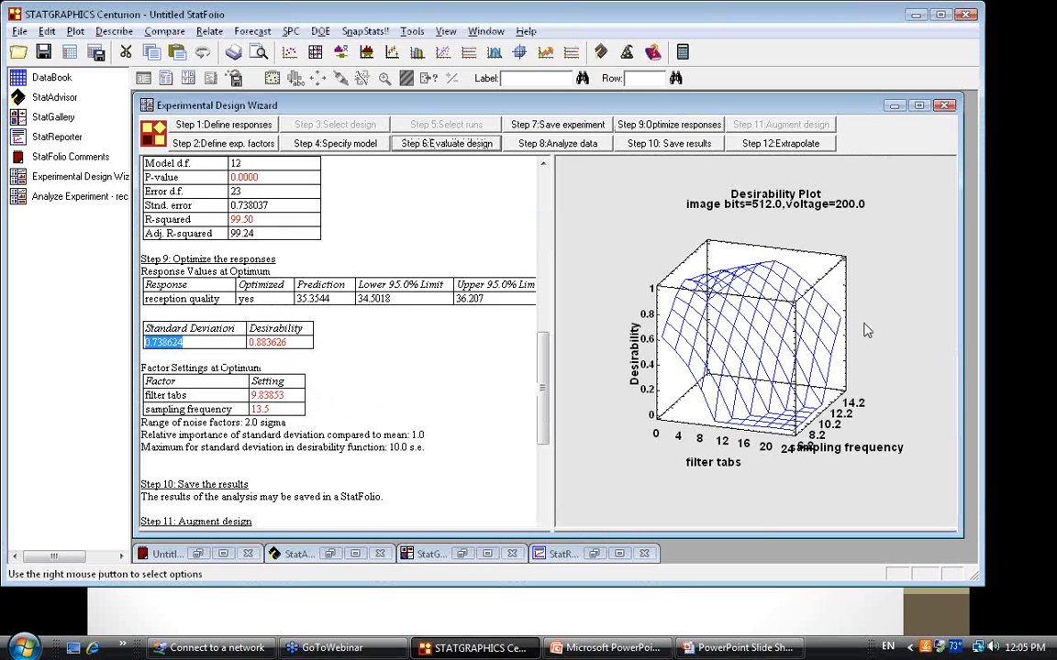
double_click(866, 330)
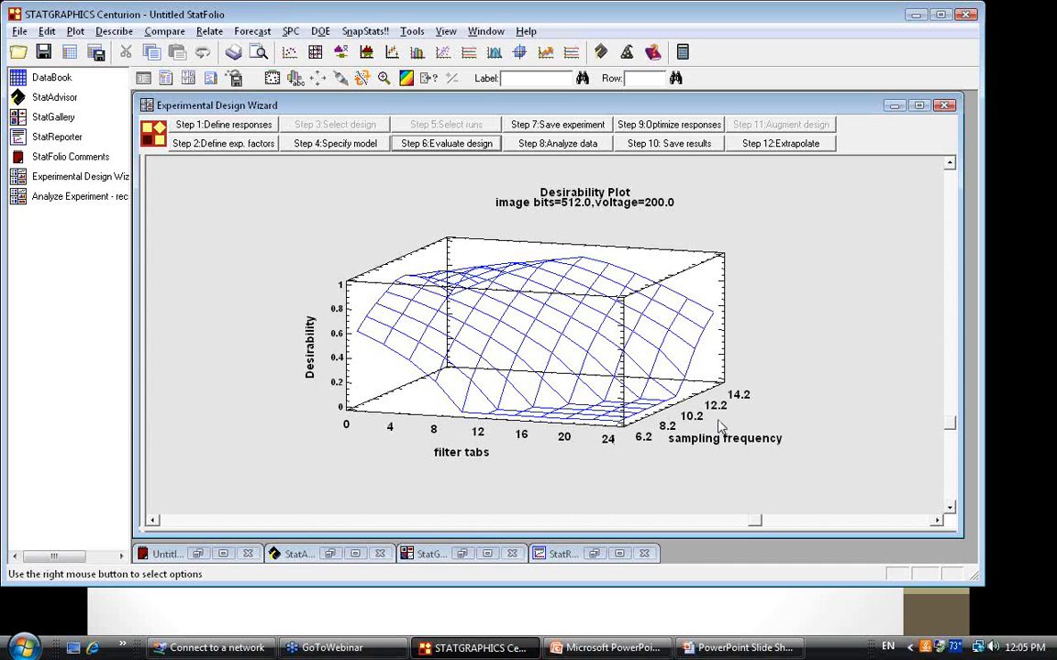
Display the desirability surface as a contoured surface with continuous contours and inspect its high-desirability region.
right_click(751, 190)
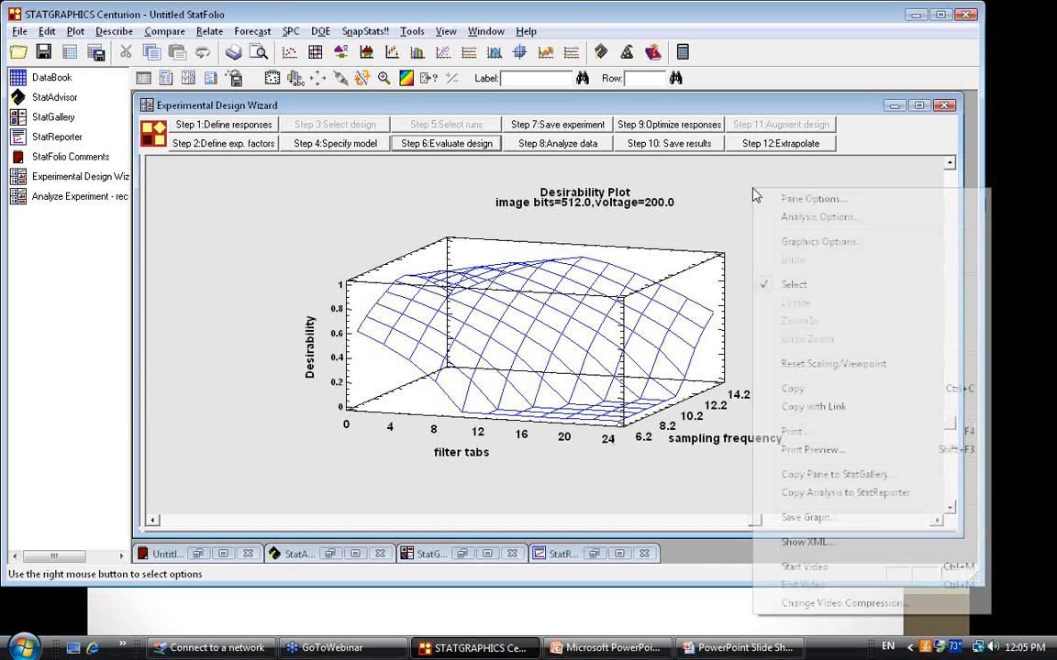
left_click(780, 201)
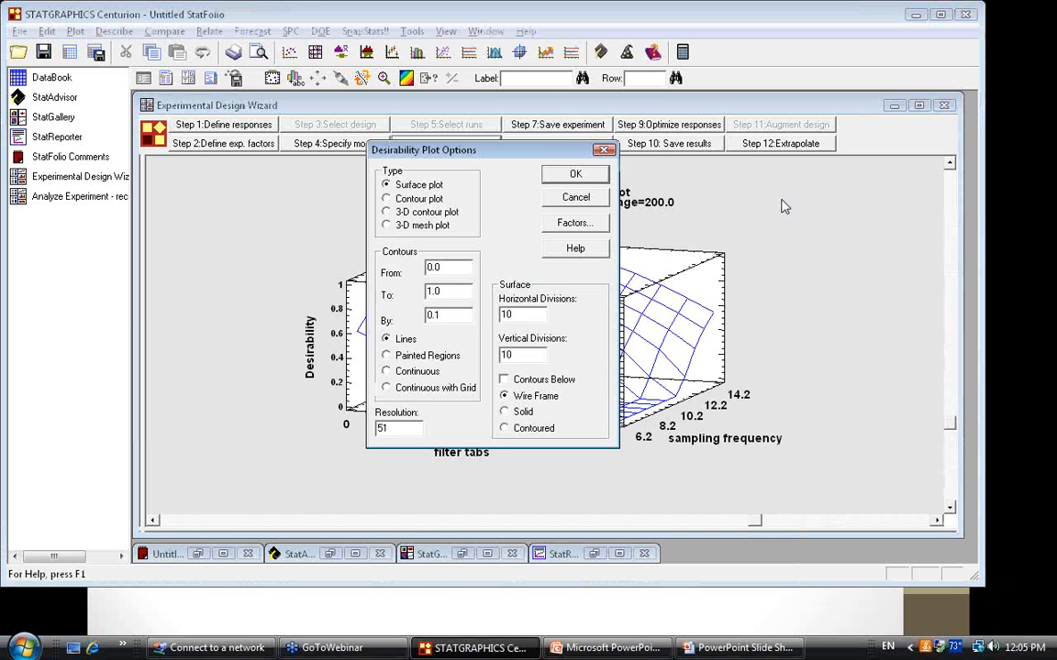
left_click(427, 370)
left_click(505, 429)
left_click(576, 174)
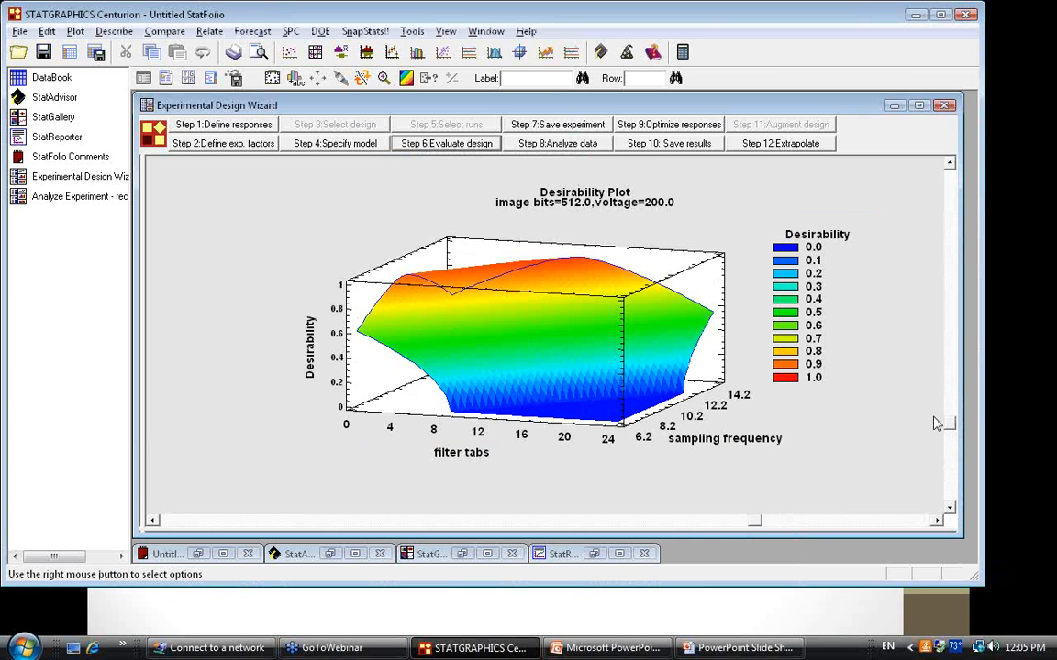
left_click_drag(948, 425, 950, 273)
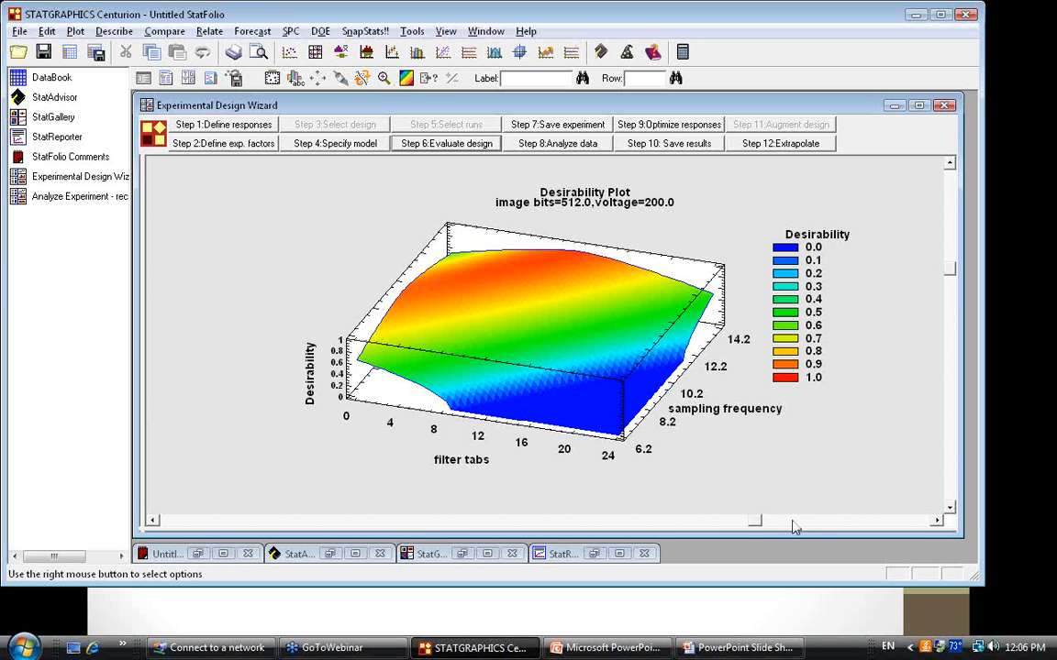
left_click_drag(754, 521, 962, 489)
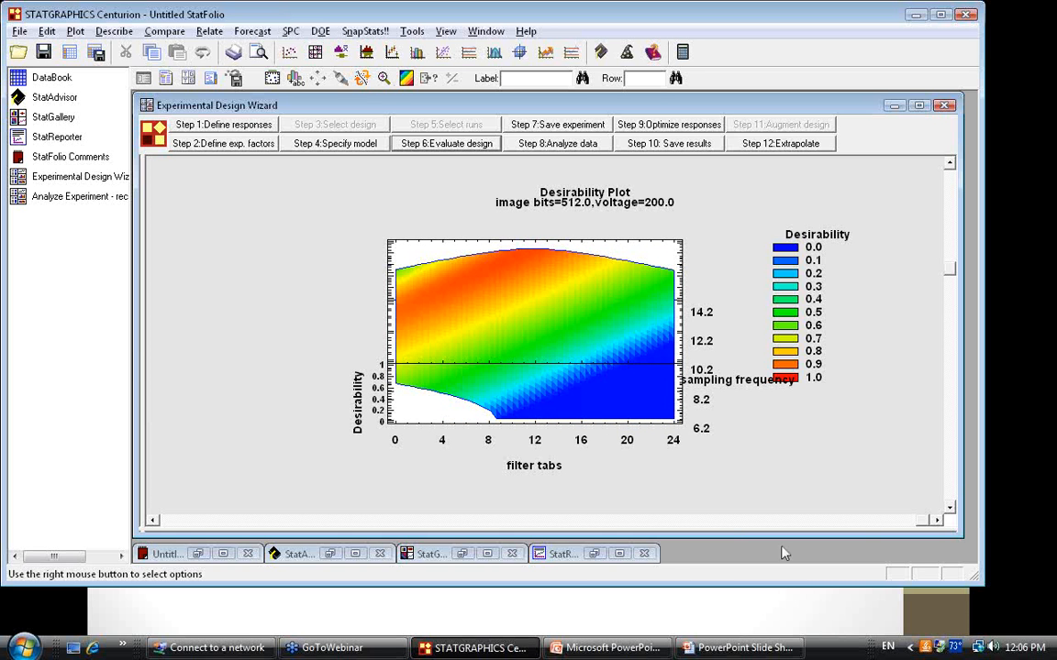
left_click_drag(923, 521, 620, 532)
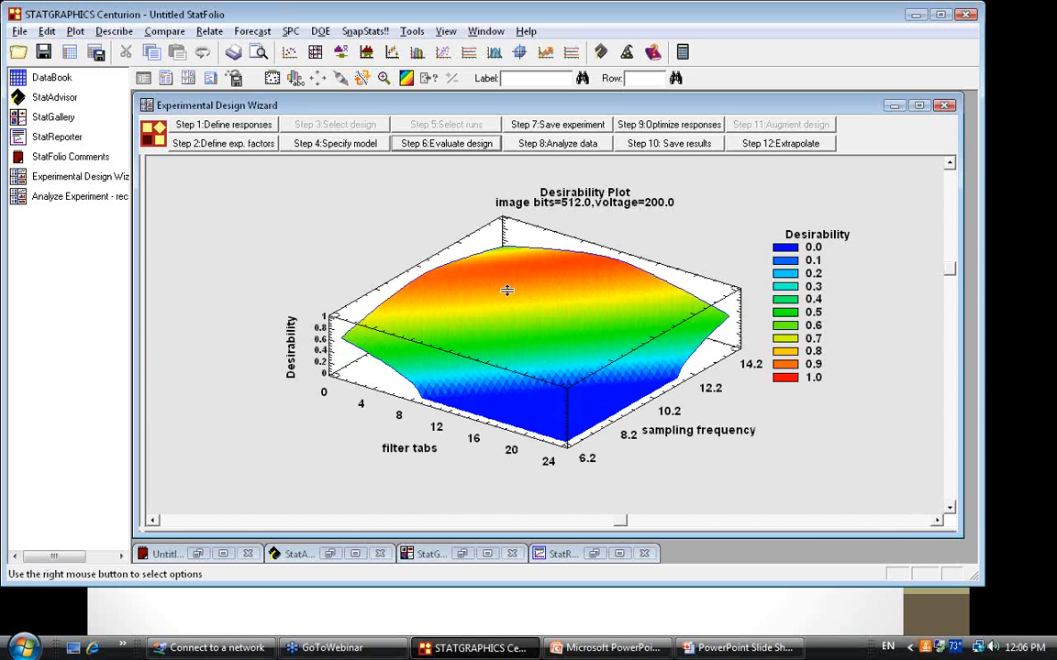
Replace the Desirability Plot with the Overlaid Contour Plots and enlarge the resulting overlay plot.
left_click(459, 142)
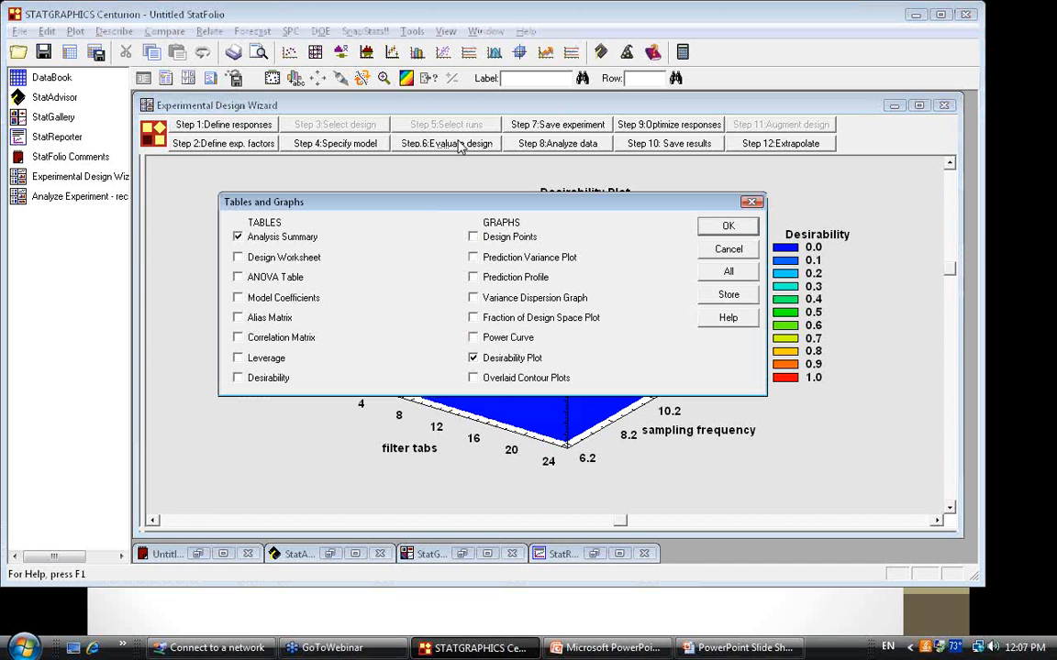
left_click(474, 358)
left_click(518, 378)
left_click(728, 225)
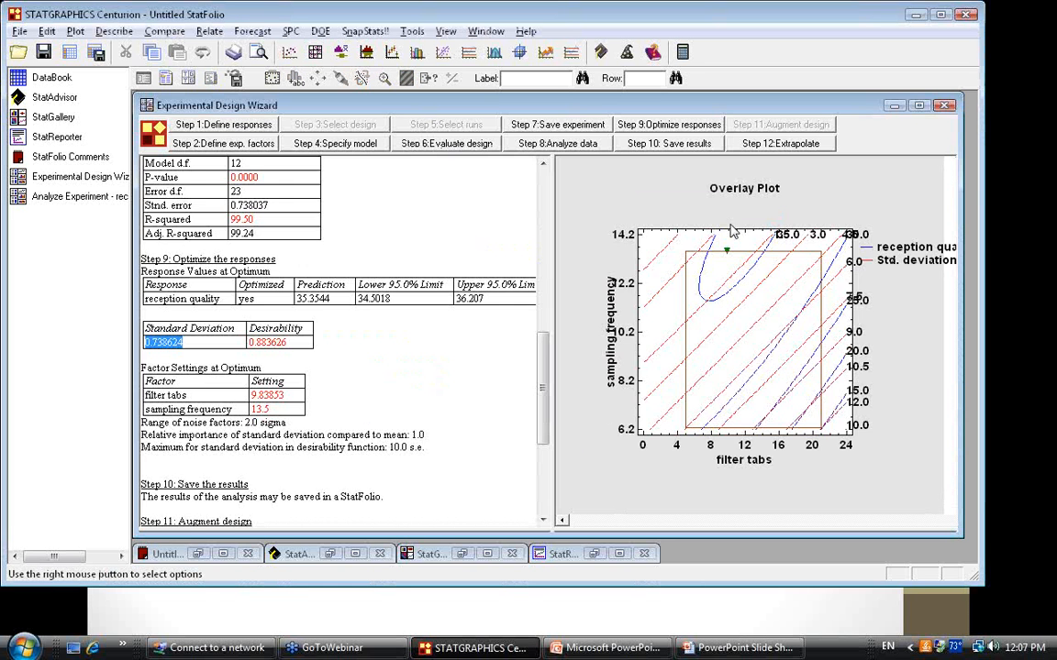
double_click(752, 332)
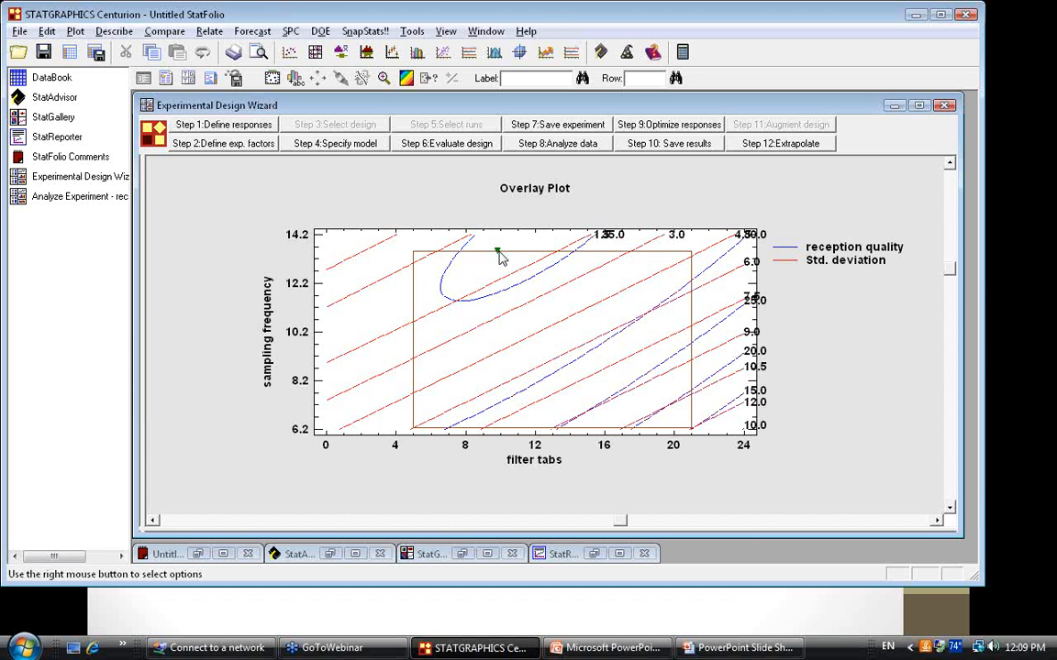
Switch to the PowerPoint slide show and advance through the optimization slides to the More Information slide.
left_click(754, 605)
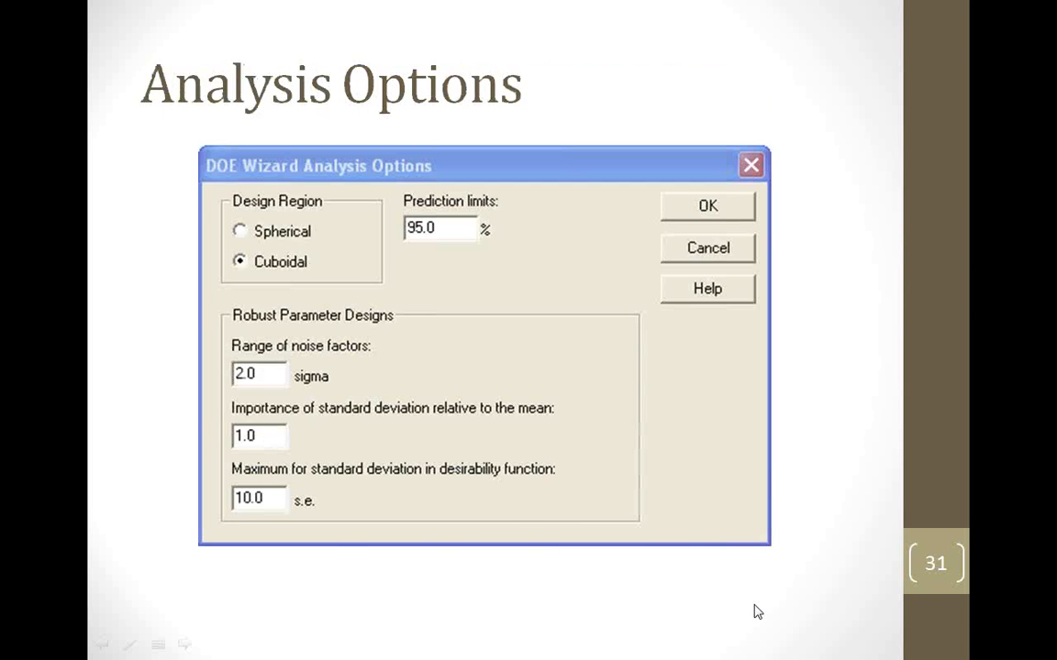
left_click(754, 606)
left_click(754, 606)
left_click(754, 605)
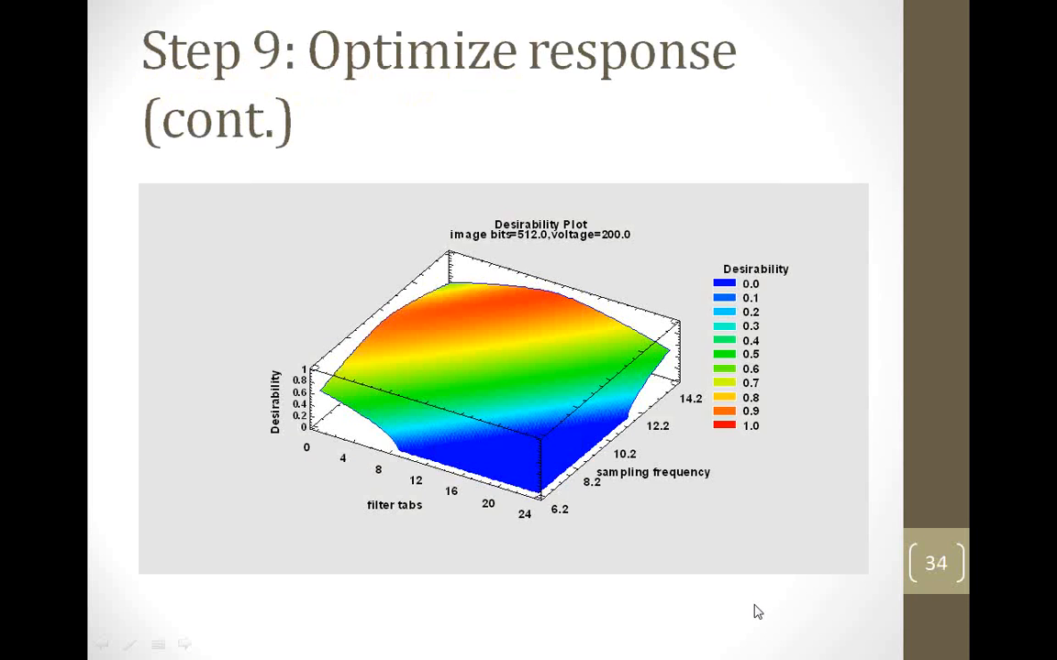
left_click(754, 606)
left_click(754, 605)
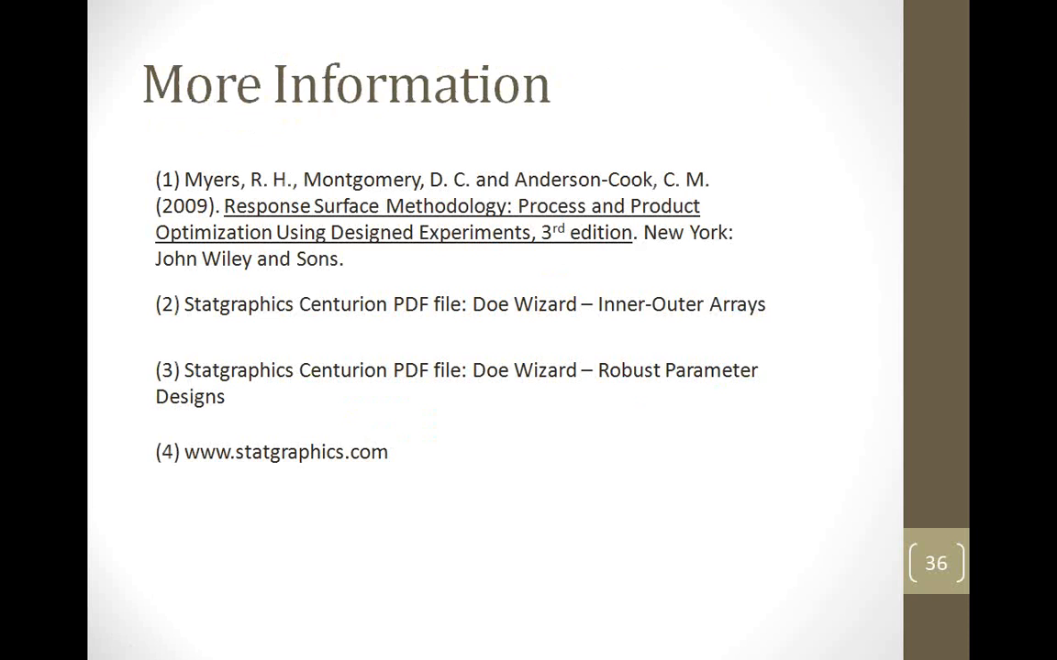